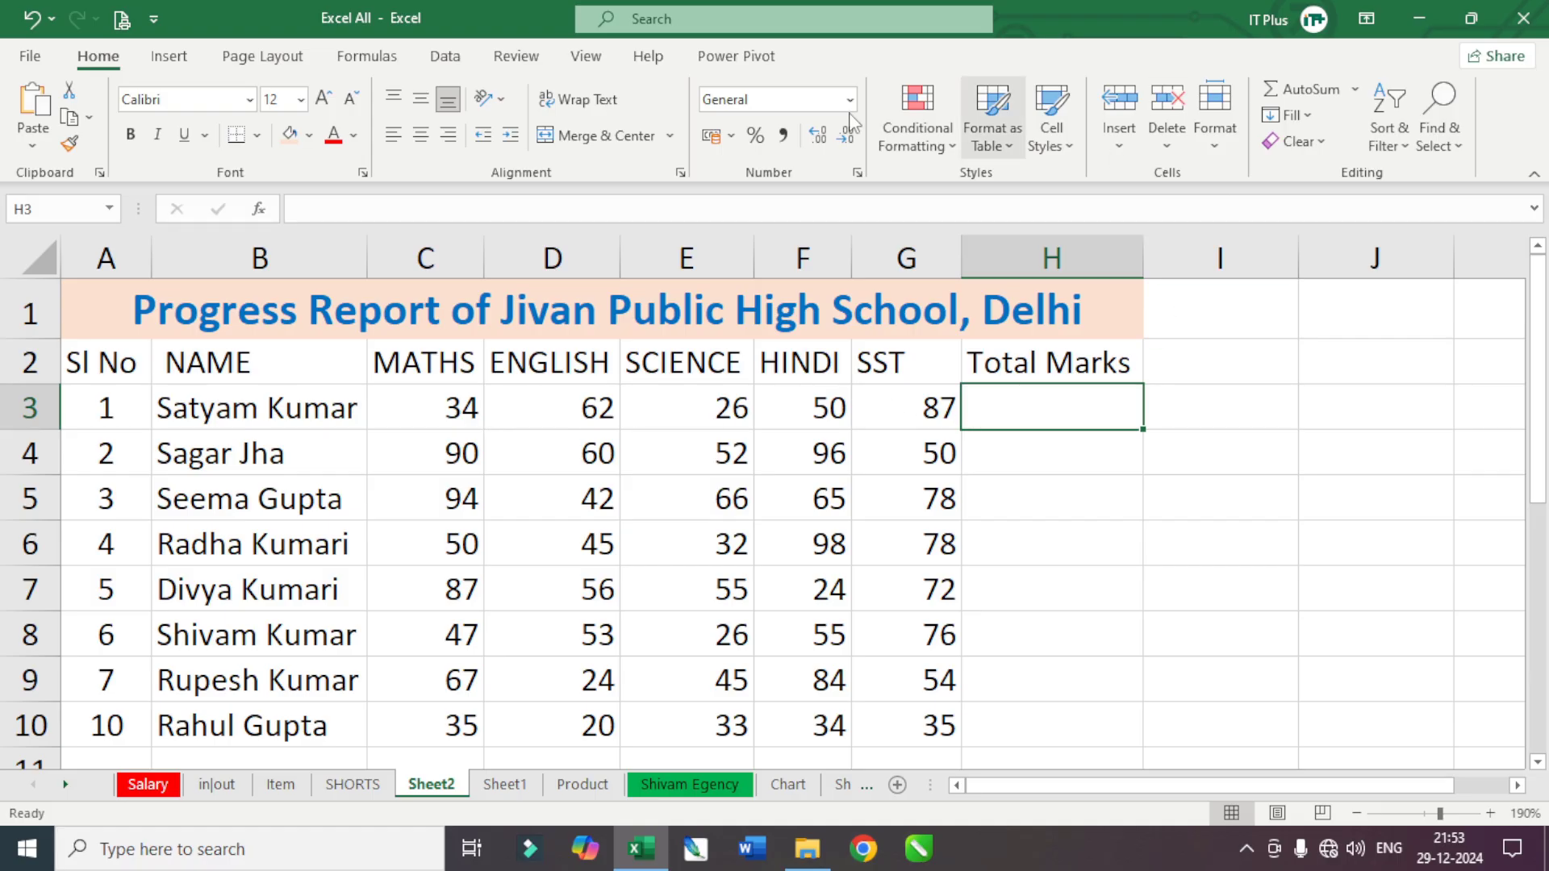
- Total the subject marks of rows 3 and 4 with AutoSum in cells H3 and H4
{"action": "left_click", "coordinate": [1308, 89]}
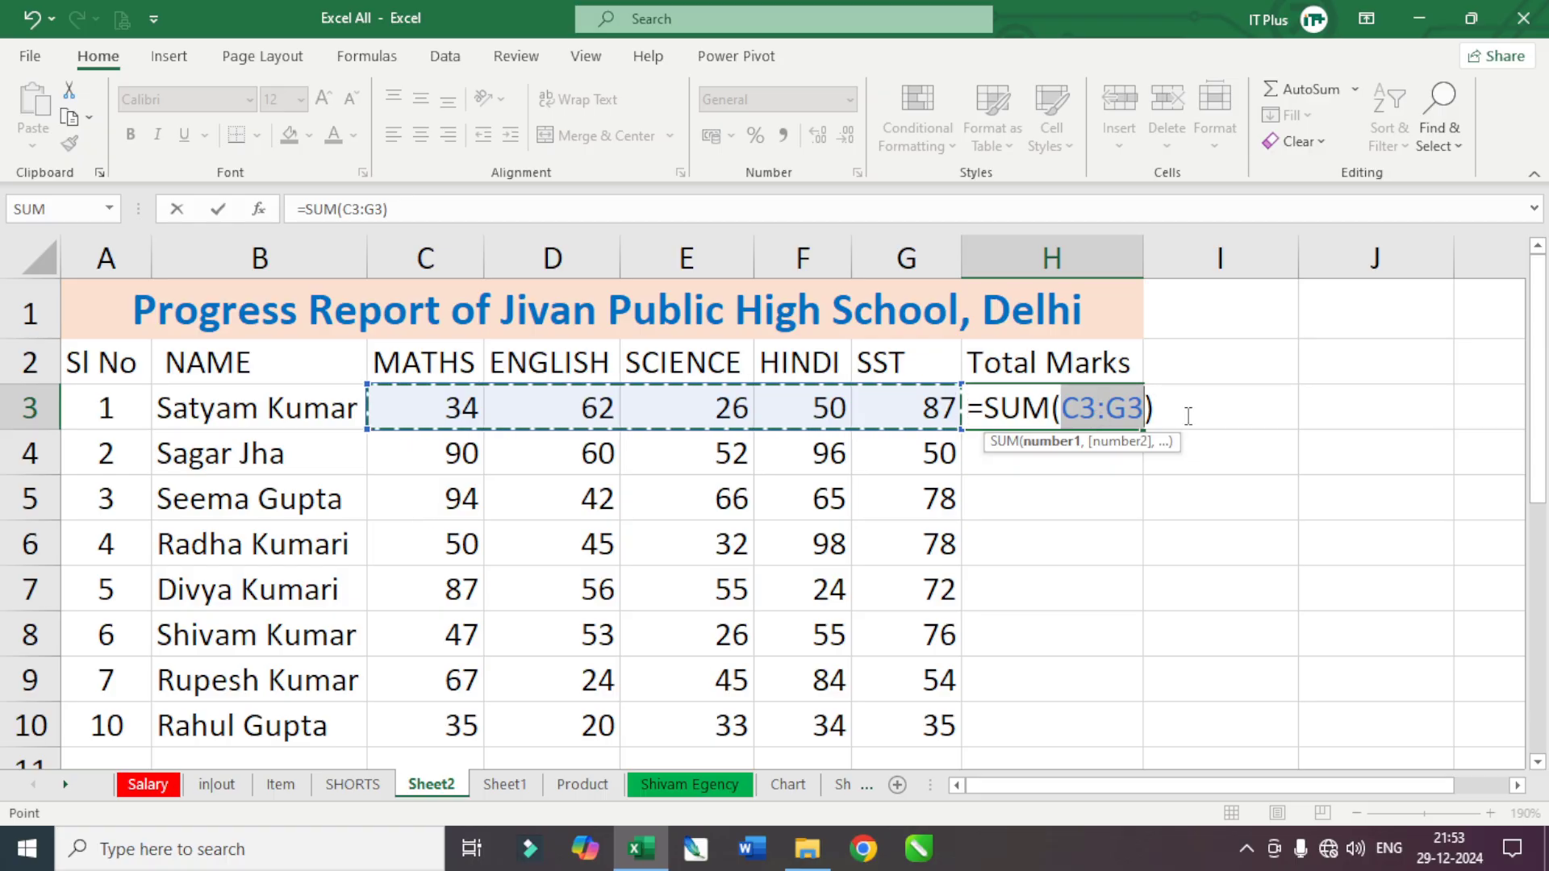
{"action": "key", "text": "Return"}
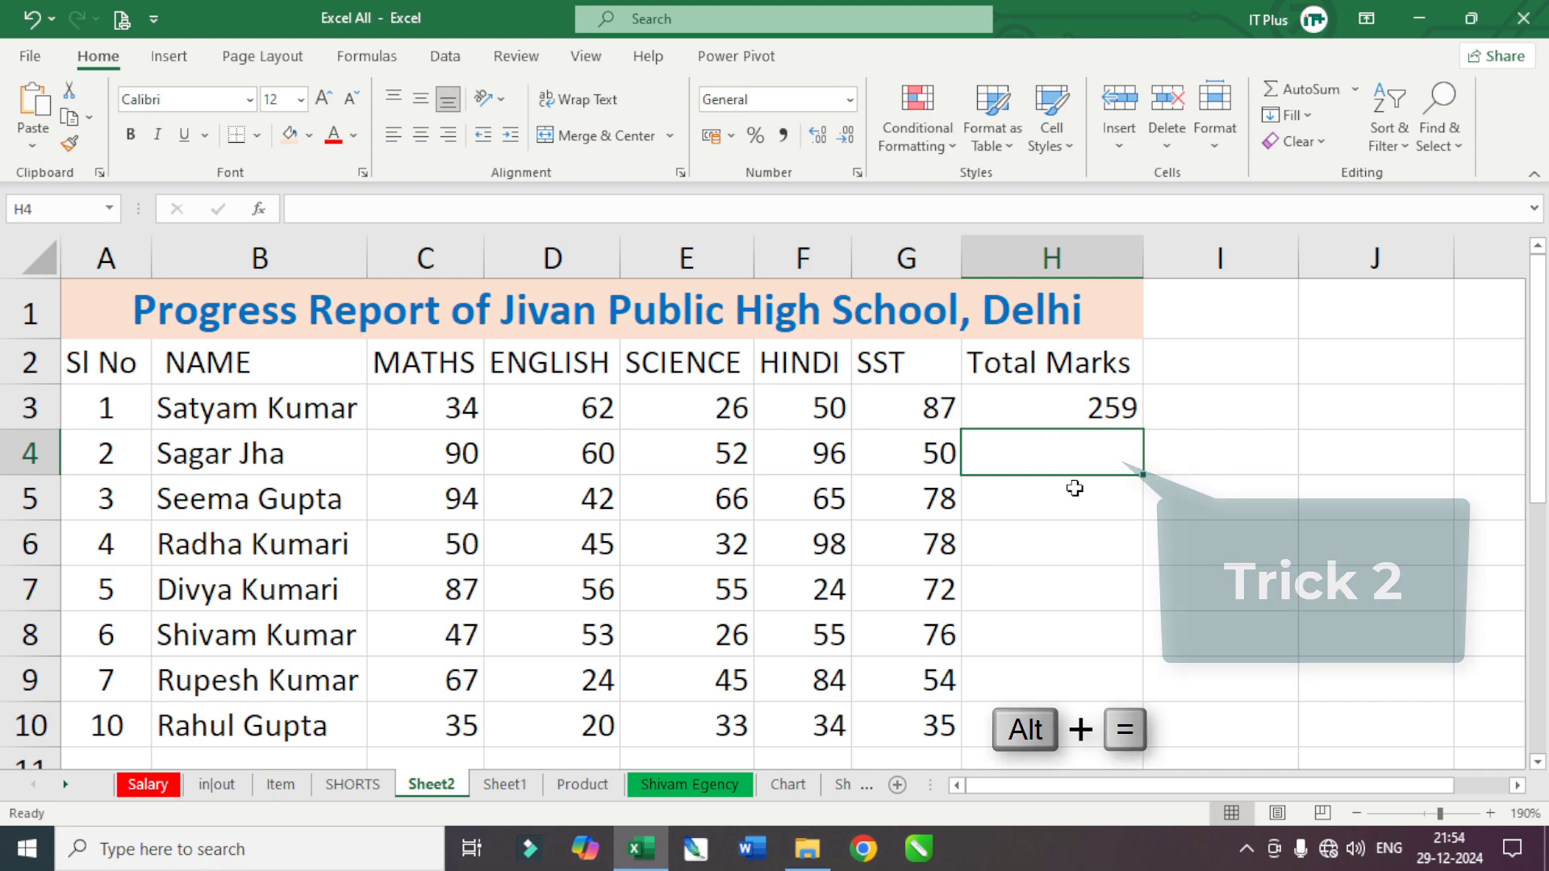
{"action": "key", "text": "alt+equal"}
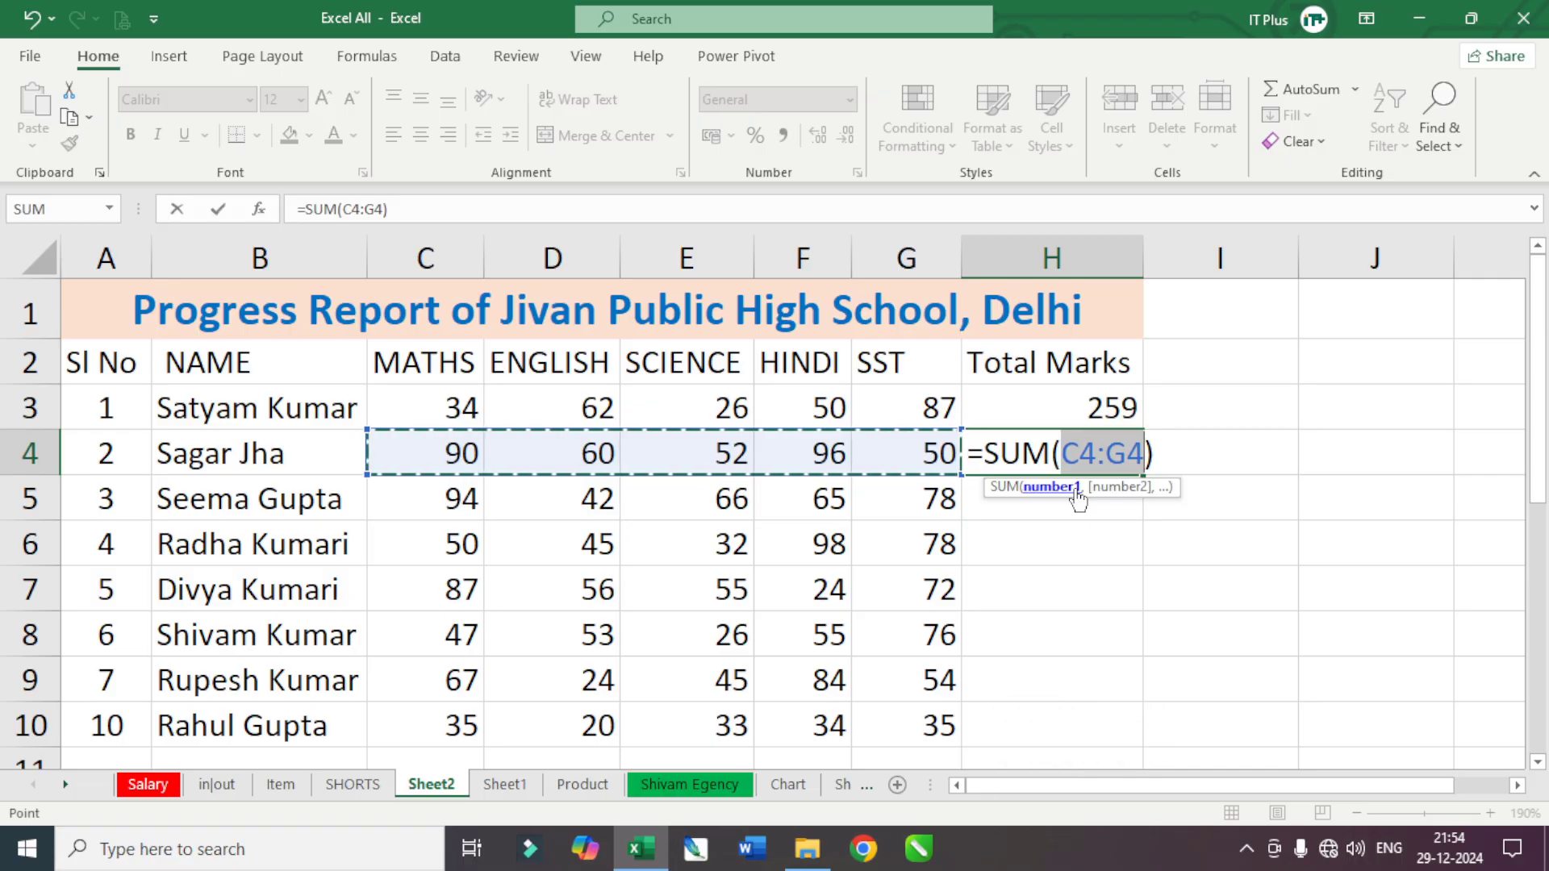
{"action": "key", "text": "Return"}
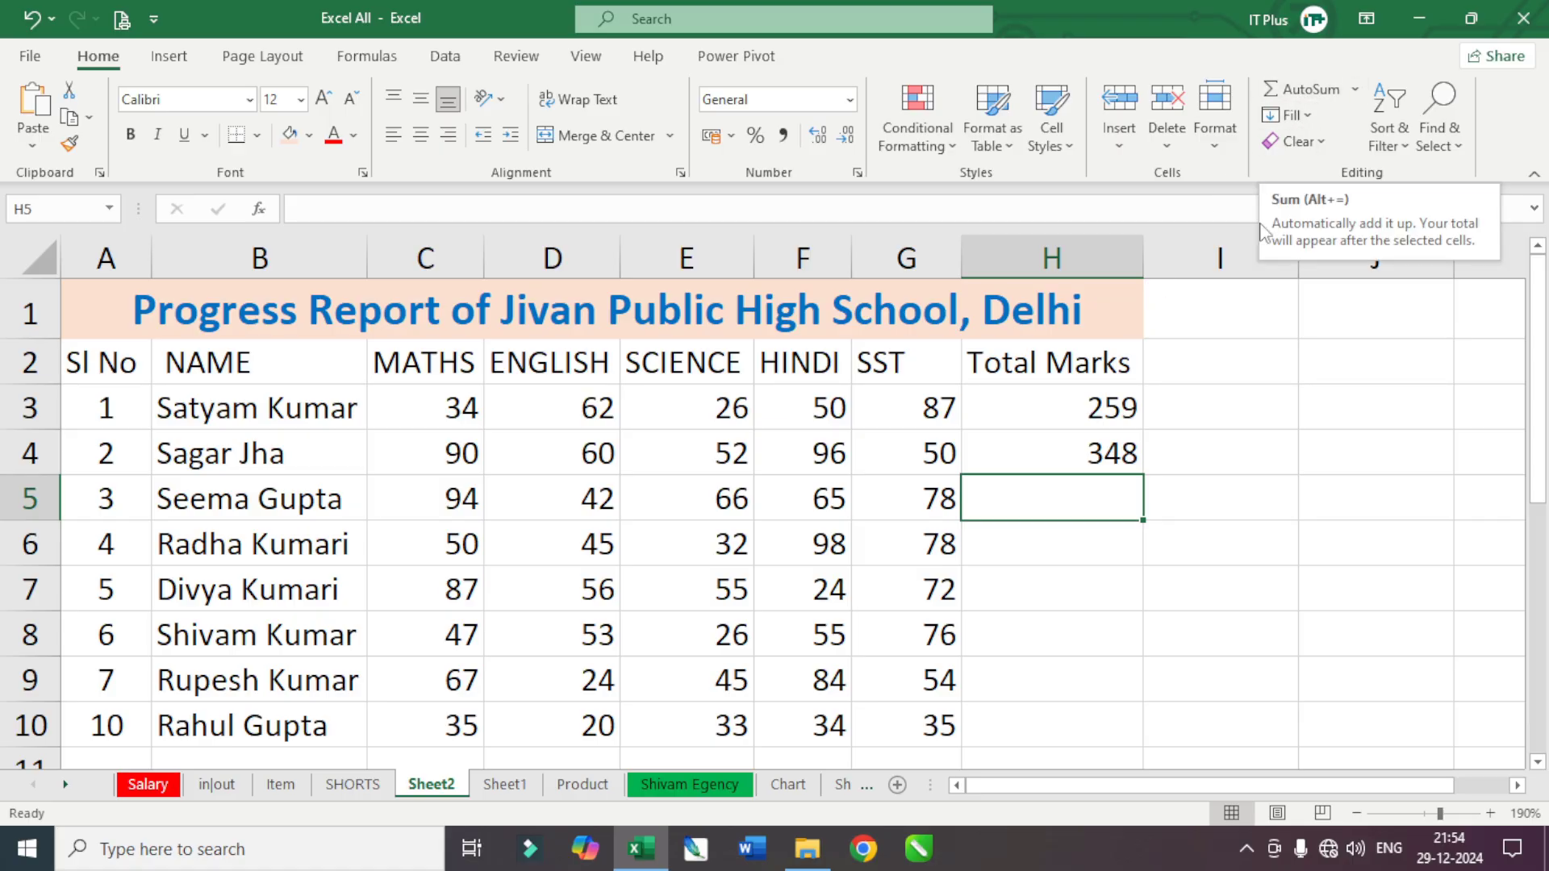
- Total the marks in row 5 by applying AutoSum to the range C5:H5
{"action": "left_click", "coordinate": [1062, 457]}
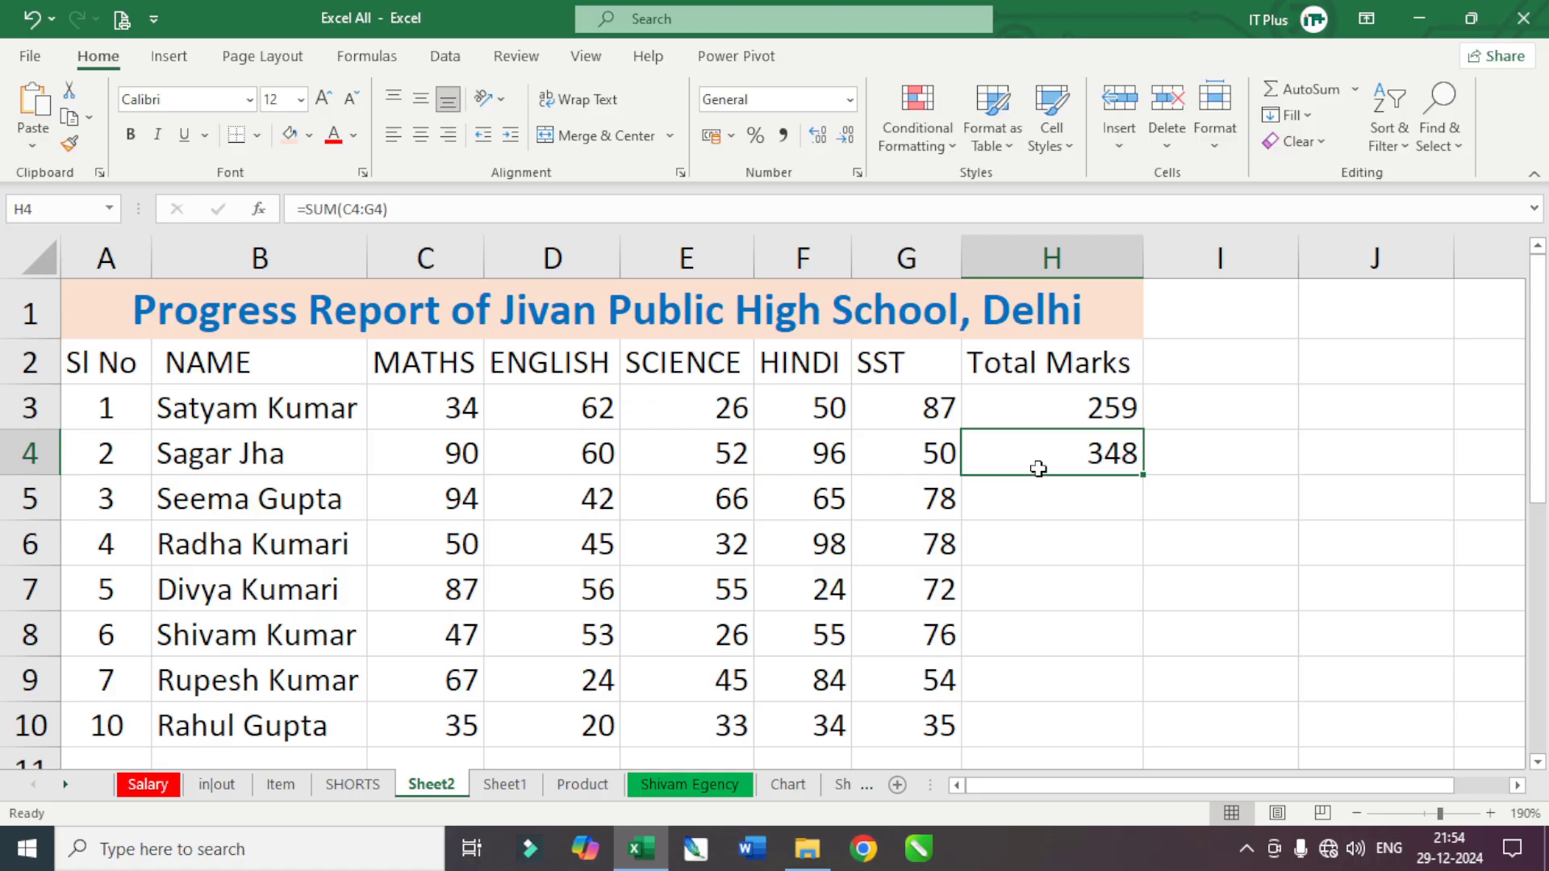
{"action": "left_click", "coordinate": [1024, 507]}
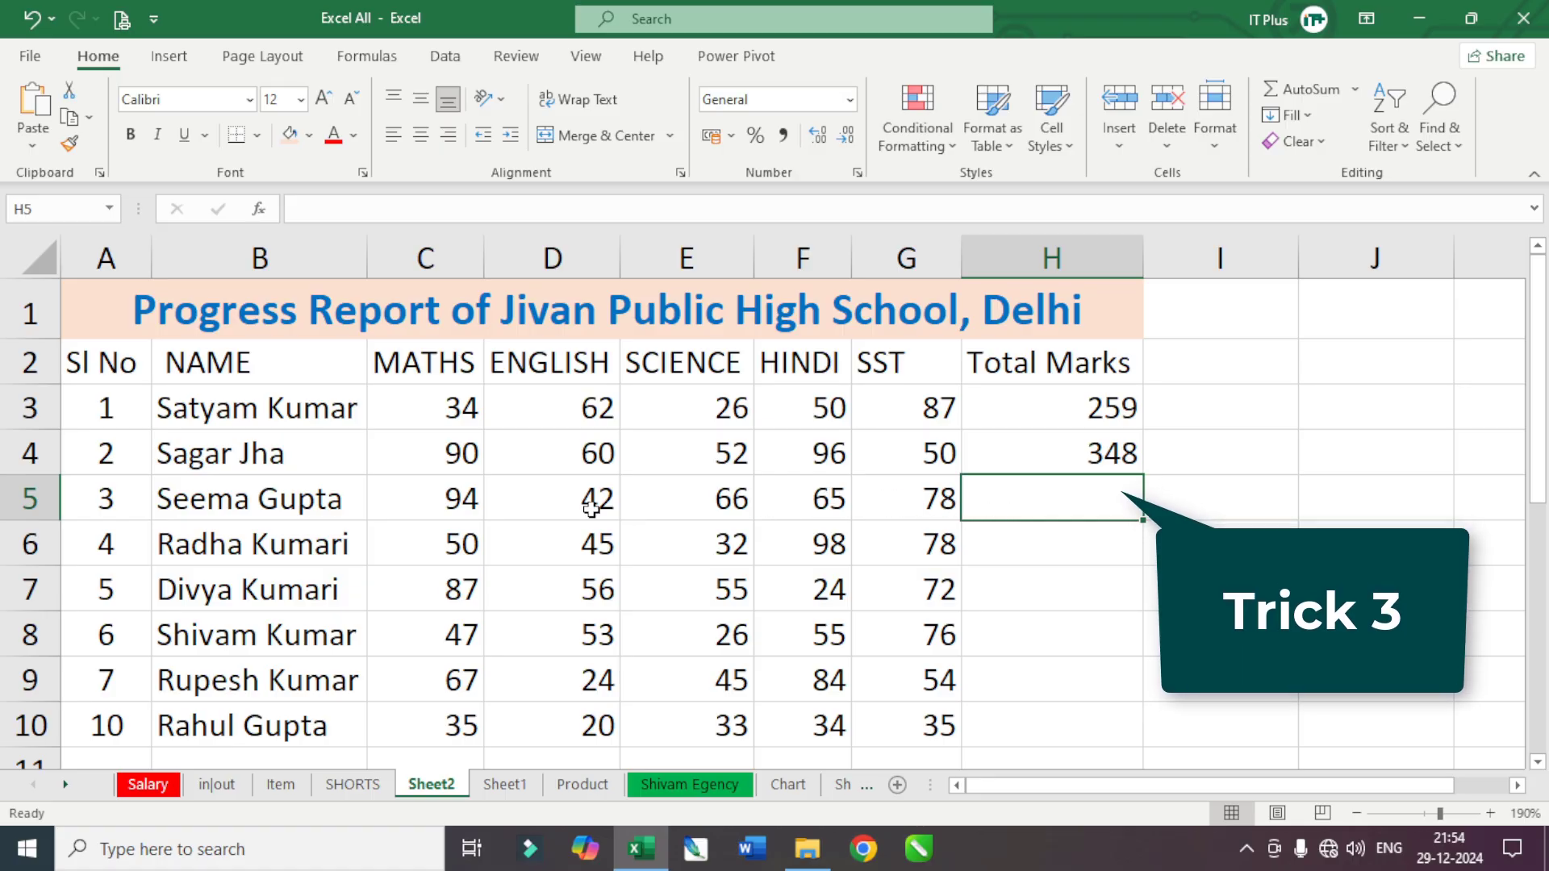
{"action": "left_click_drag", "start_coordinate": [415, 501], "coordinate": [1034, 495]}
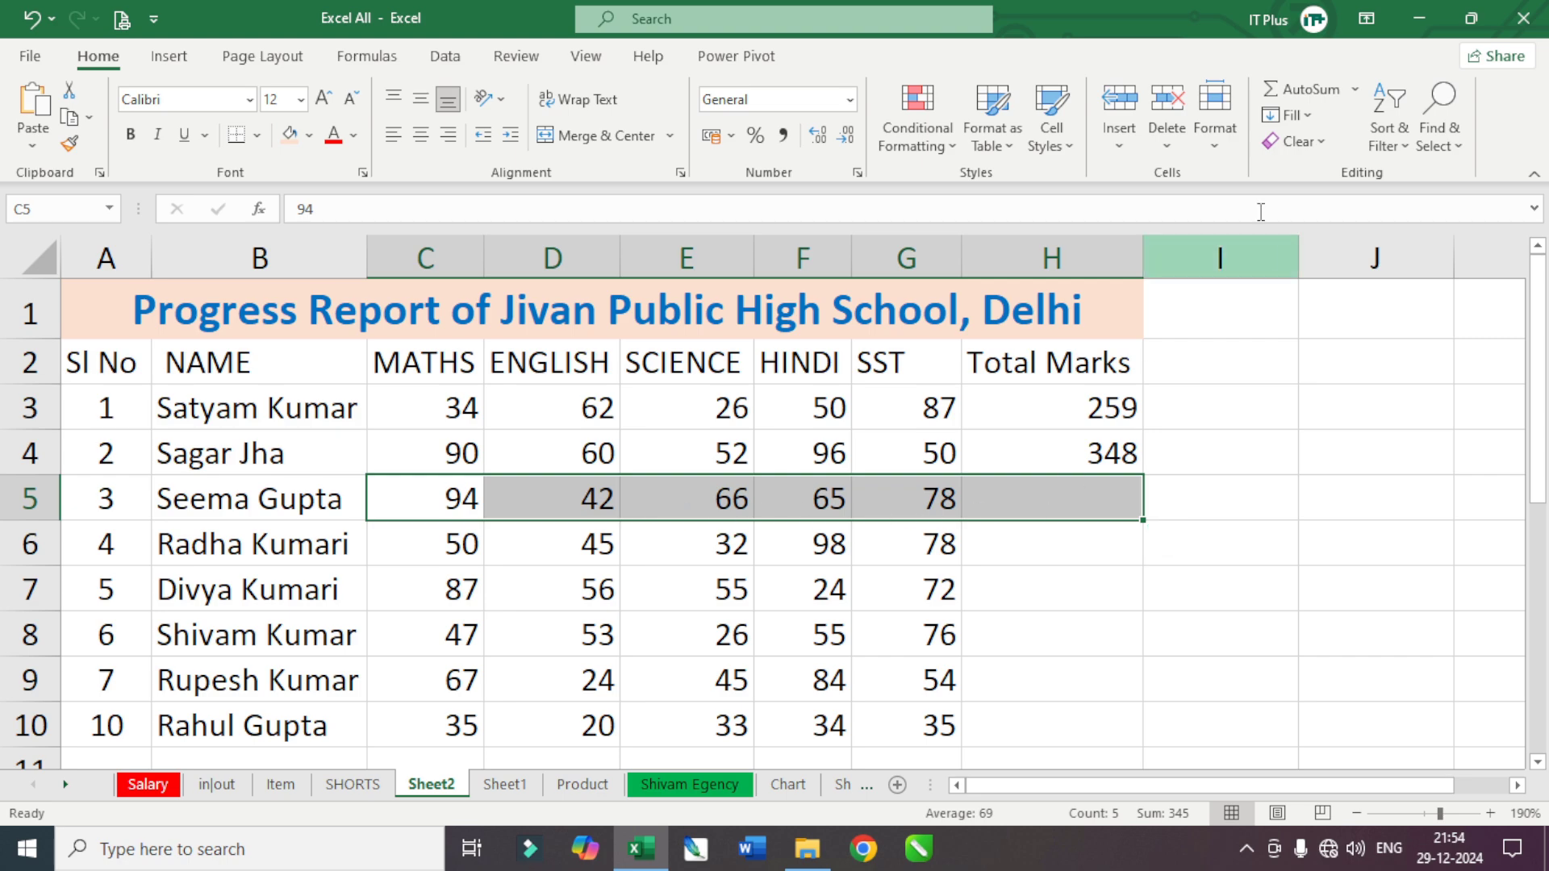
{"action": "left_click", "coordinate": [1305, 86]}
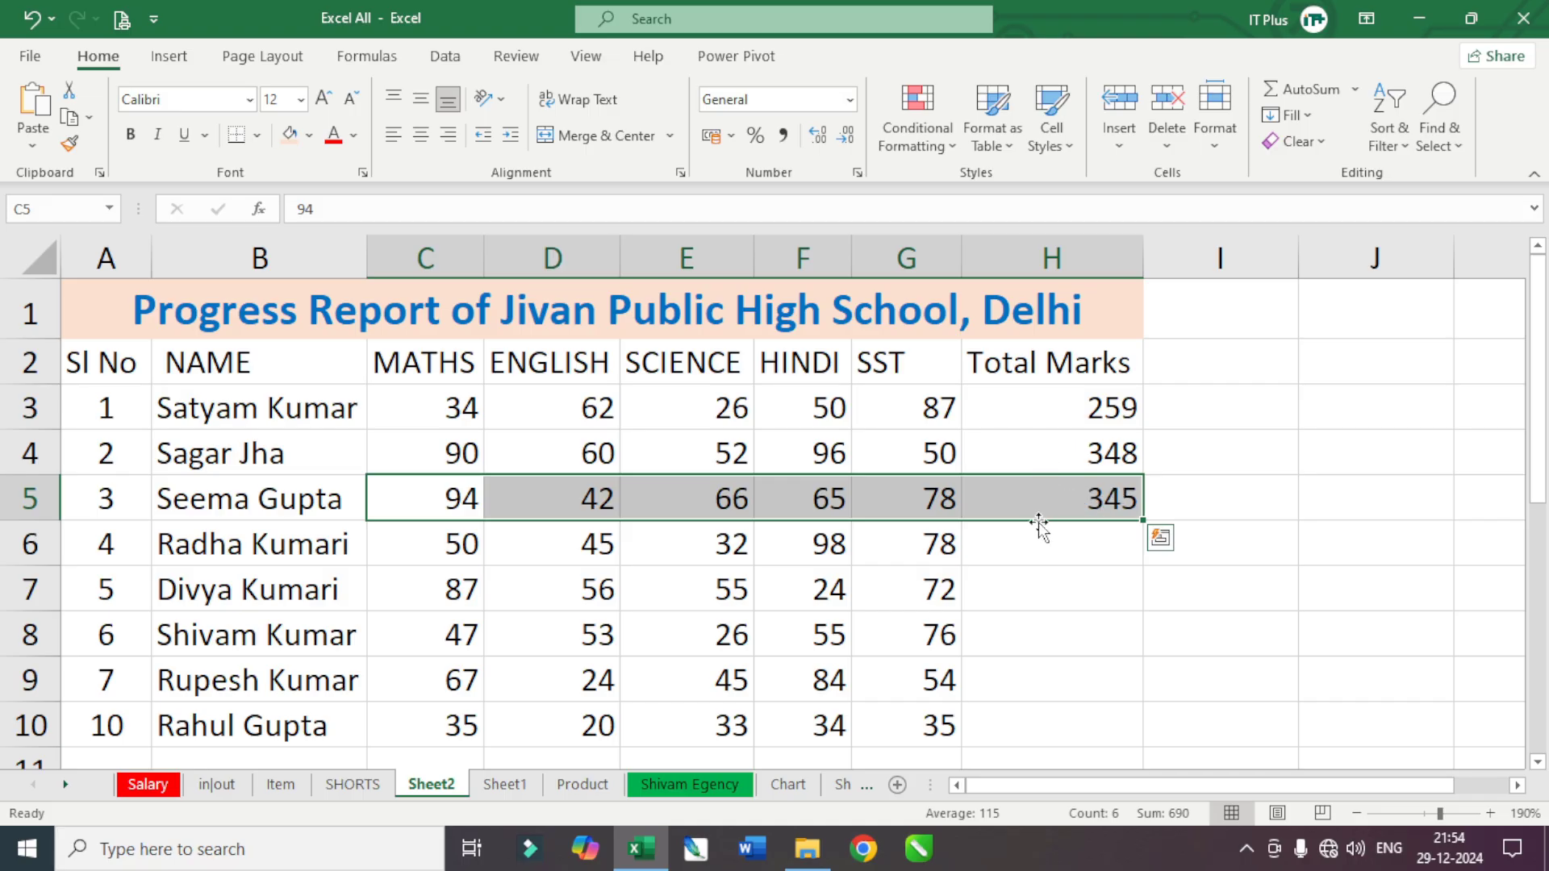
- Enter the formula =sum(C6:G6) in cell H6 to total the marks in row 6
{"action": "left_click", "coordinate": [1025, 547]}
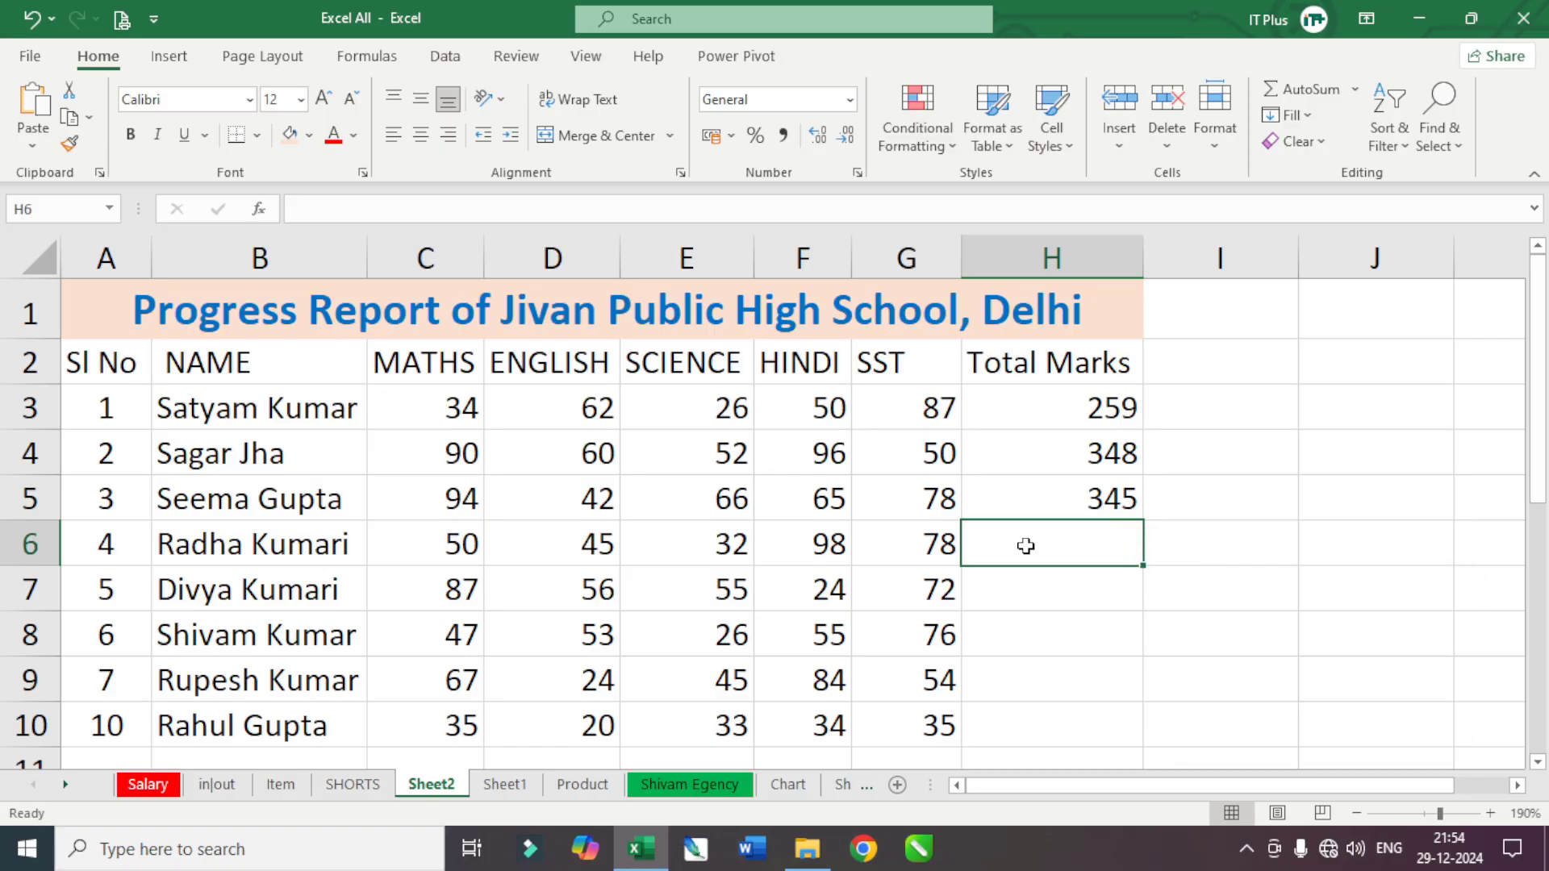
{"action": "type", "text": "="}
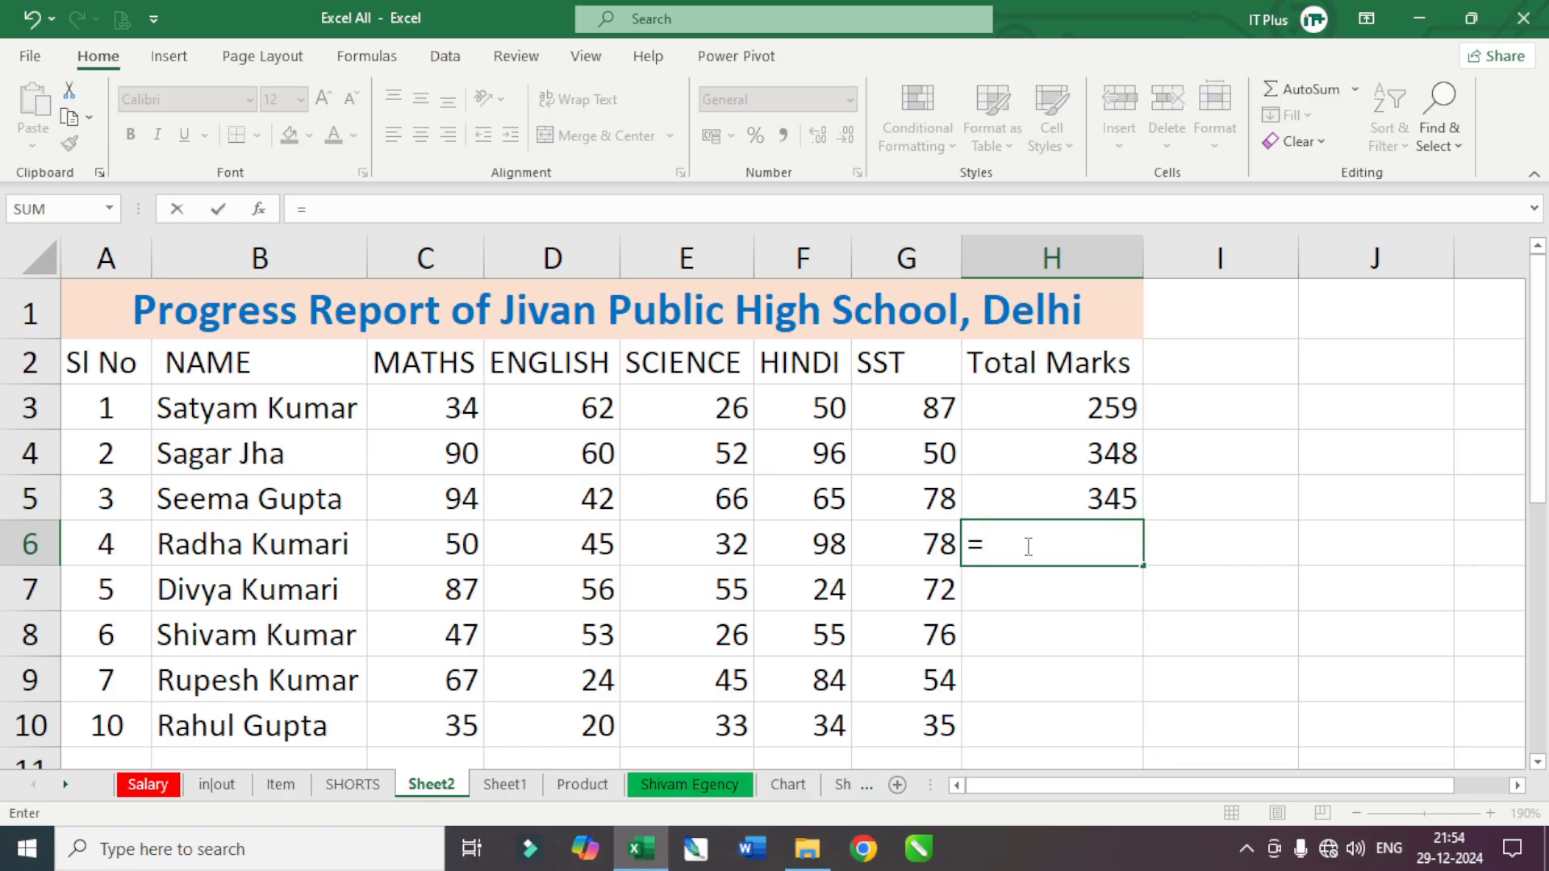
{"action": "type", "text": "sum"}
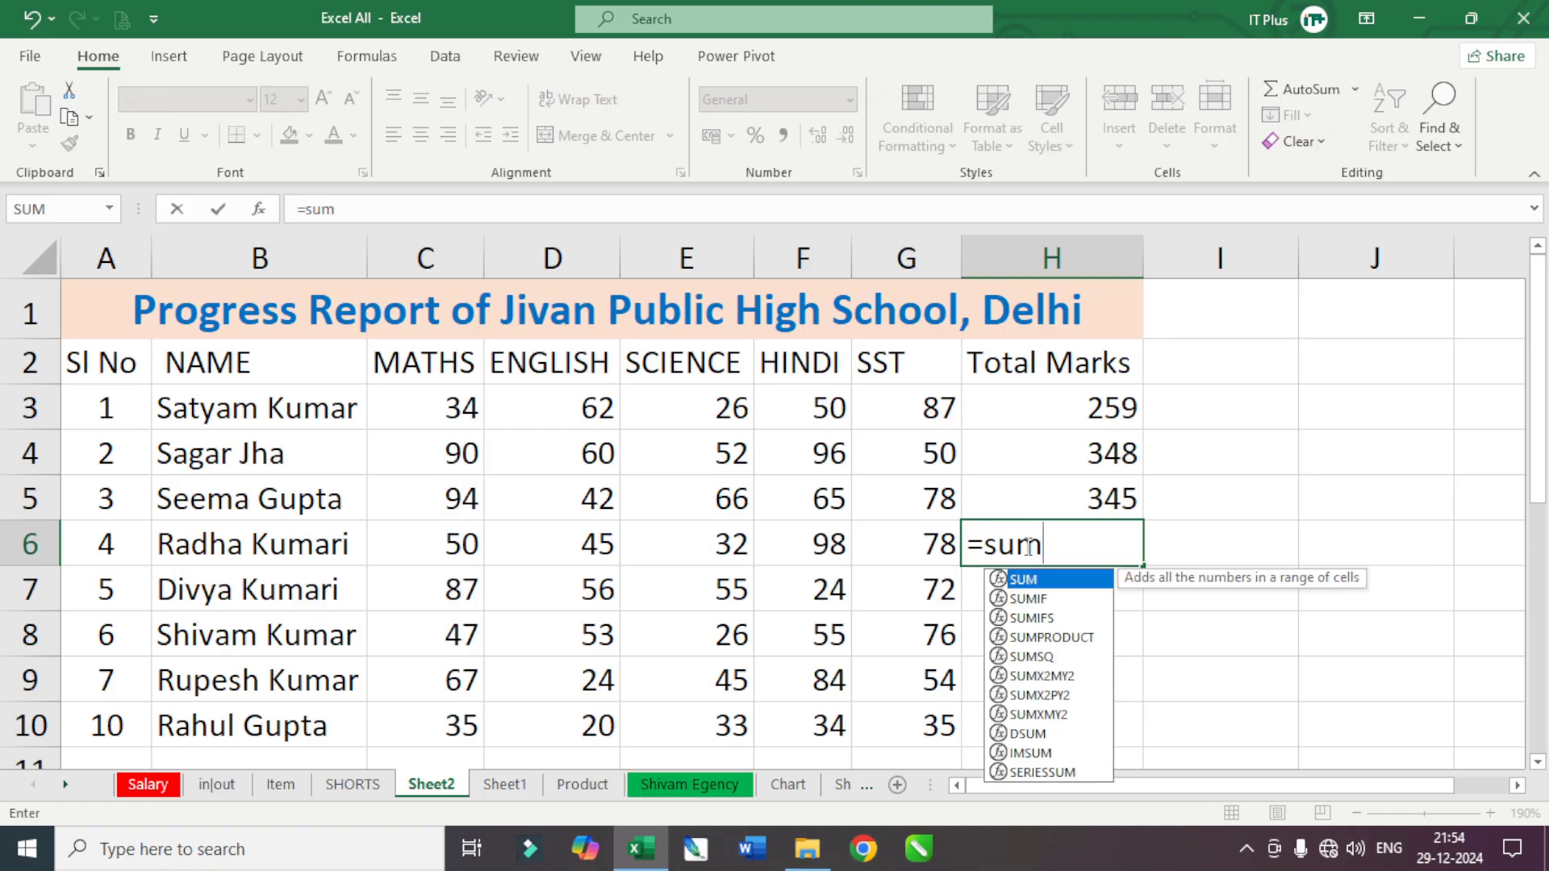
{"action": "type", "text": "("}
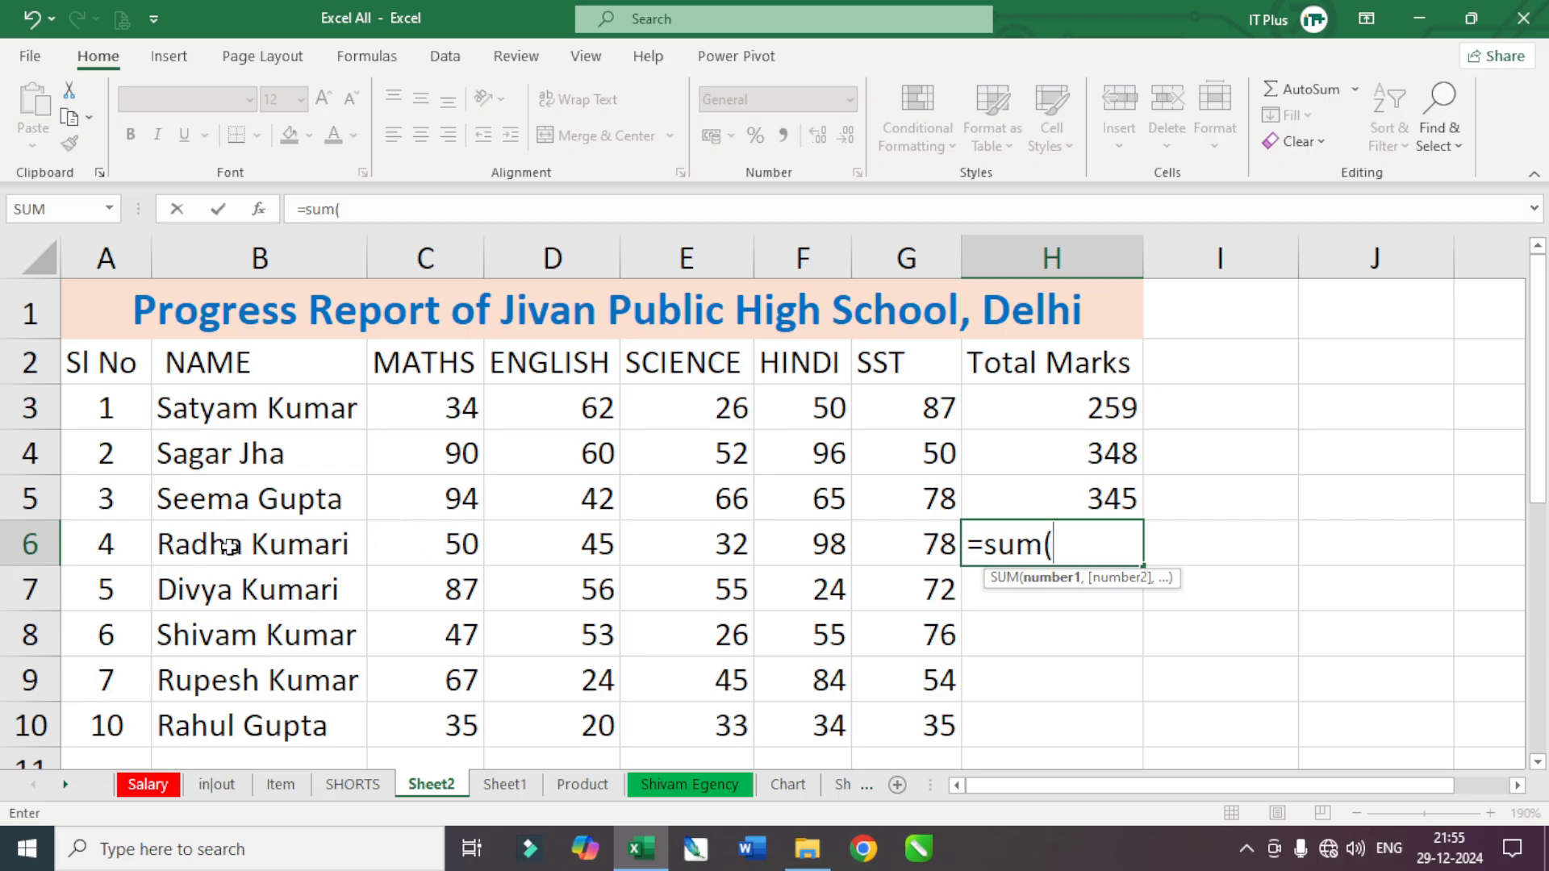
{"action": "left_click_drag", "start_coordinate": [413, 547], "coordinate": [708, 541]}
{"action": "left_click_drag", "start_coordinate": [850, 543], "coordinate": [898, 542]}
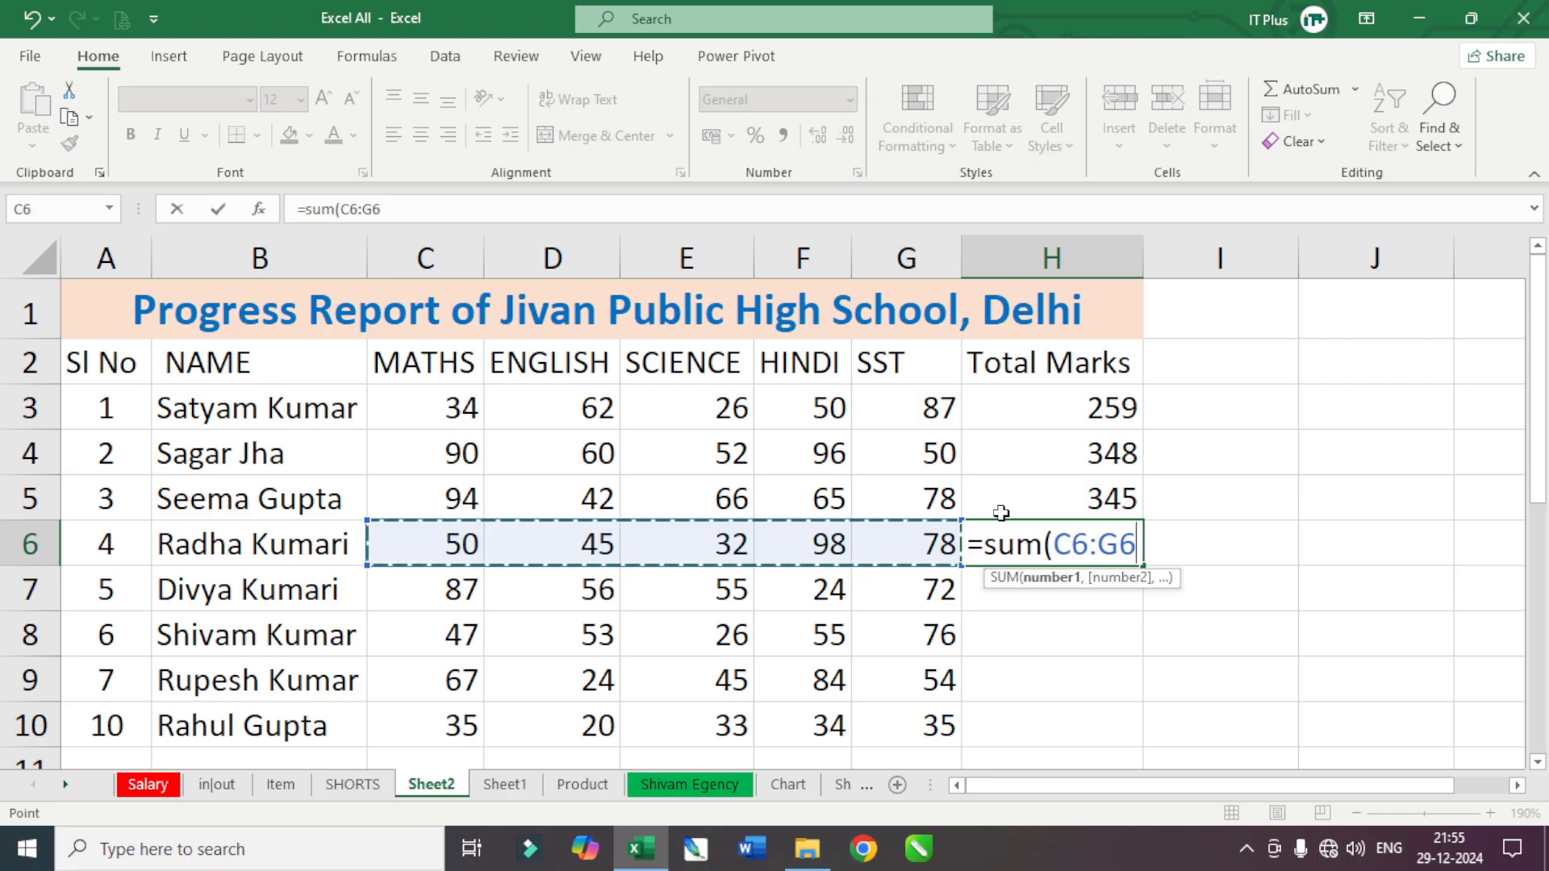
{"action": "type", "text": ")"}
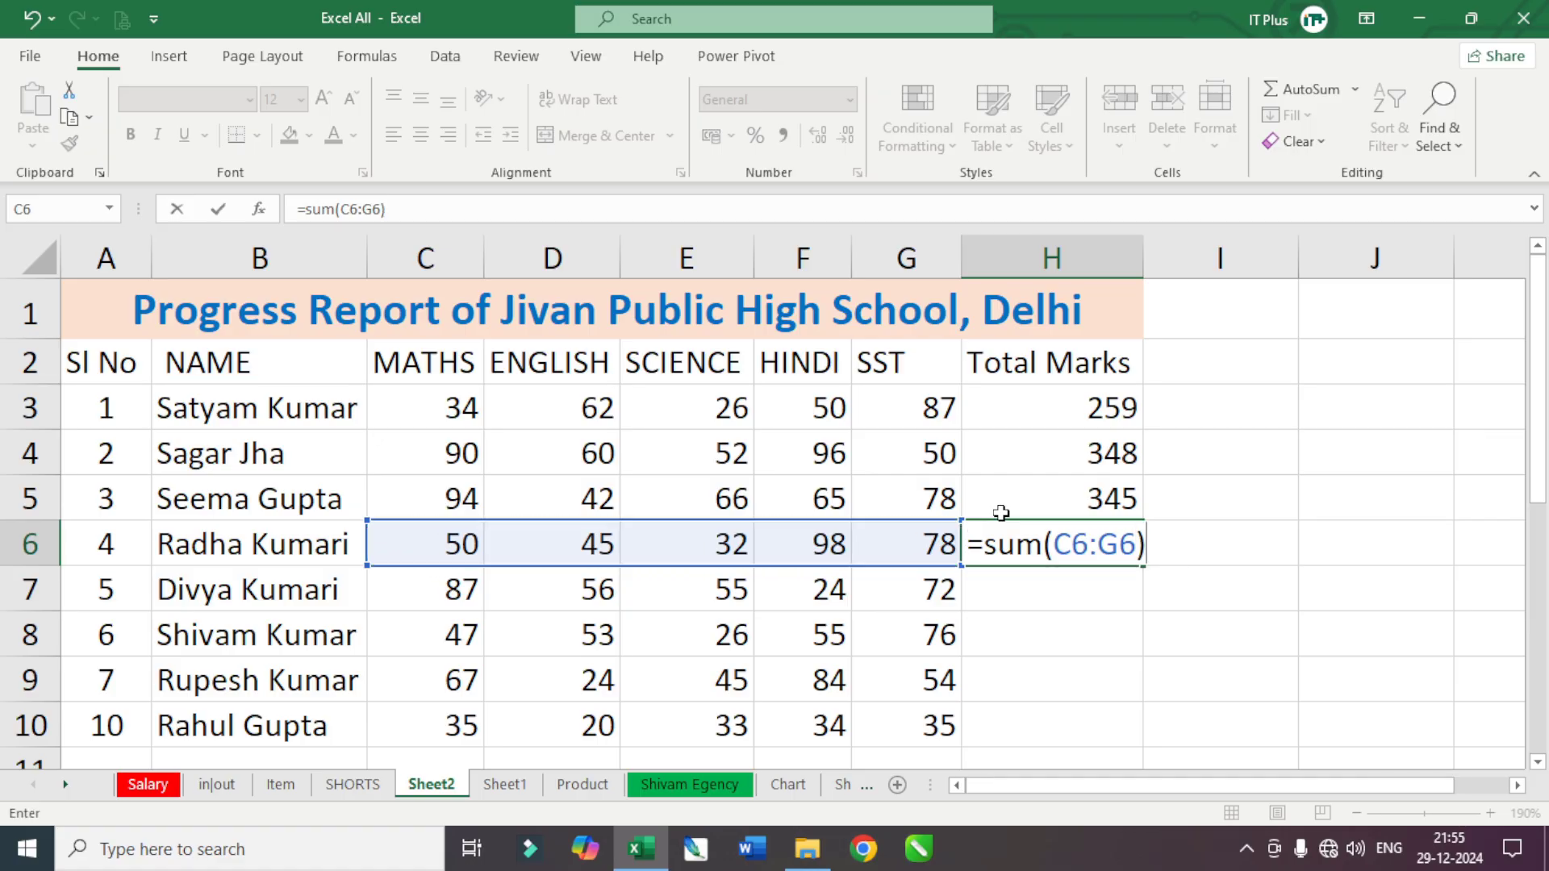
{"action": "key", "text": "Return"}
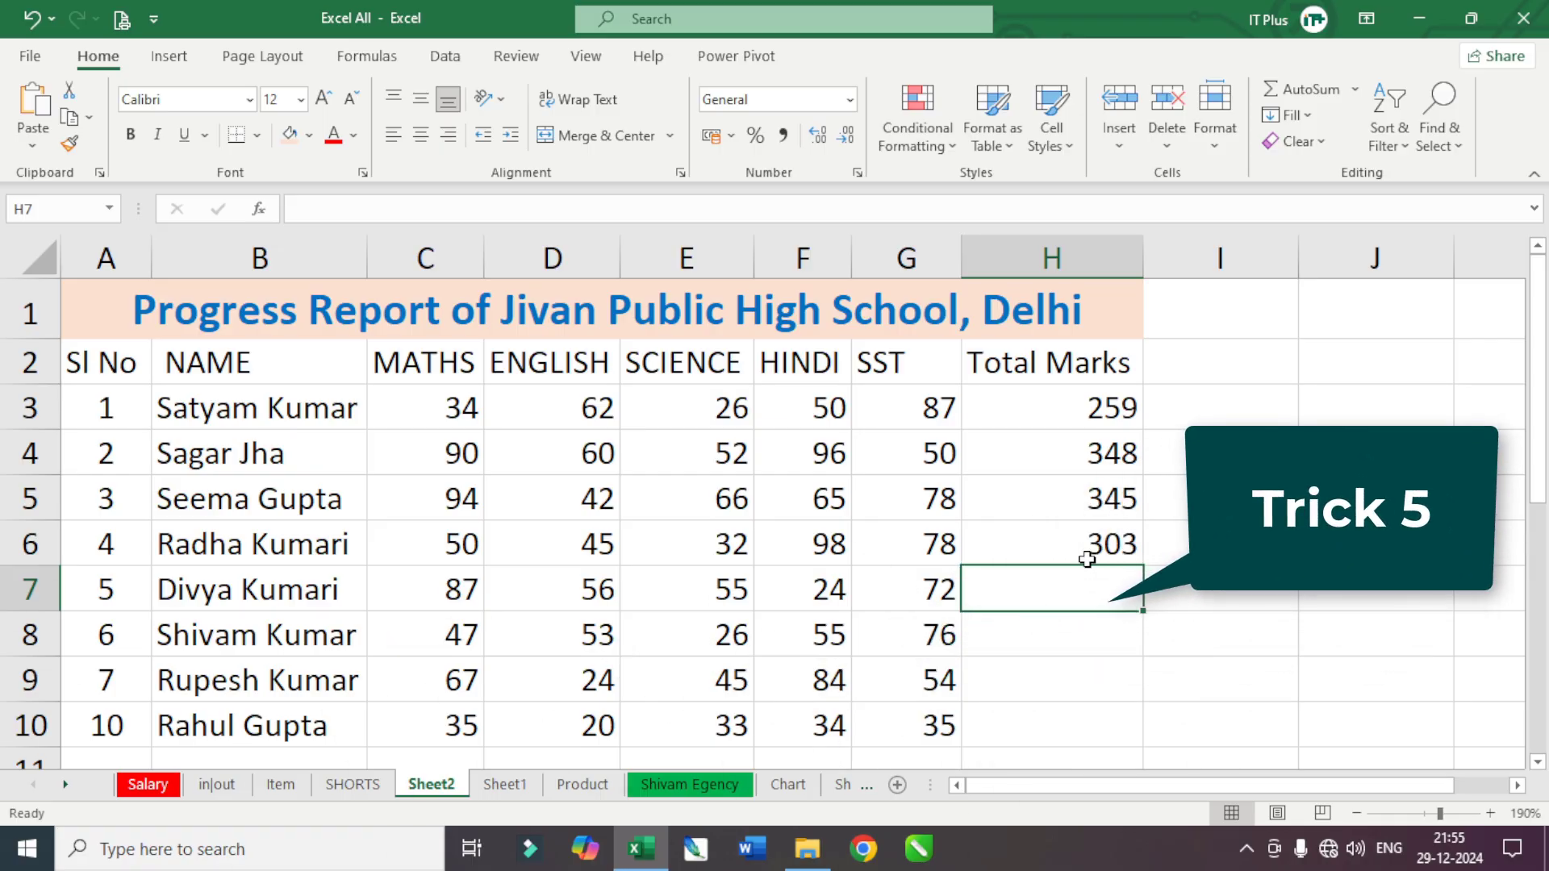
- Enter the formula =SUM(c7:g7) in cell H7, accepting the suggested SUM function and writing out the range
{"action": "type", "text": "=s"}
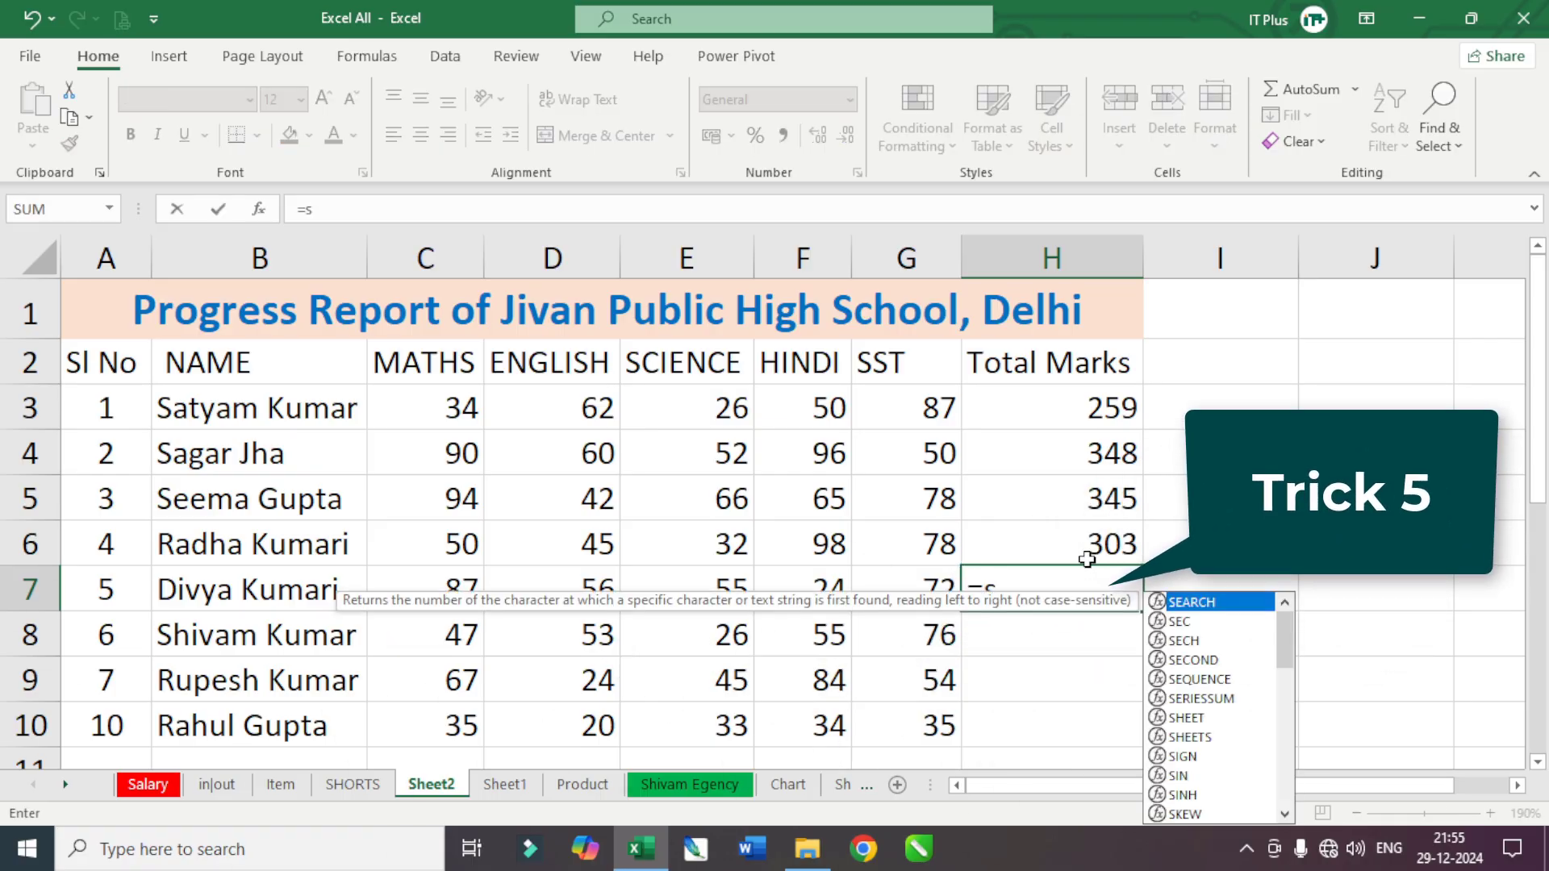
{"action": "type", "text": "u"}
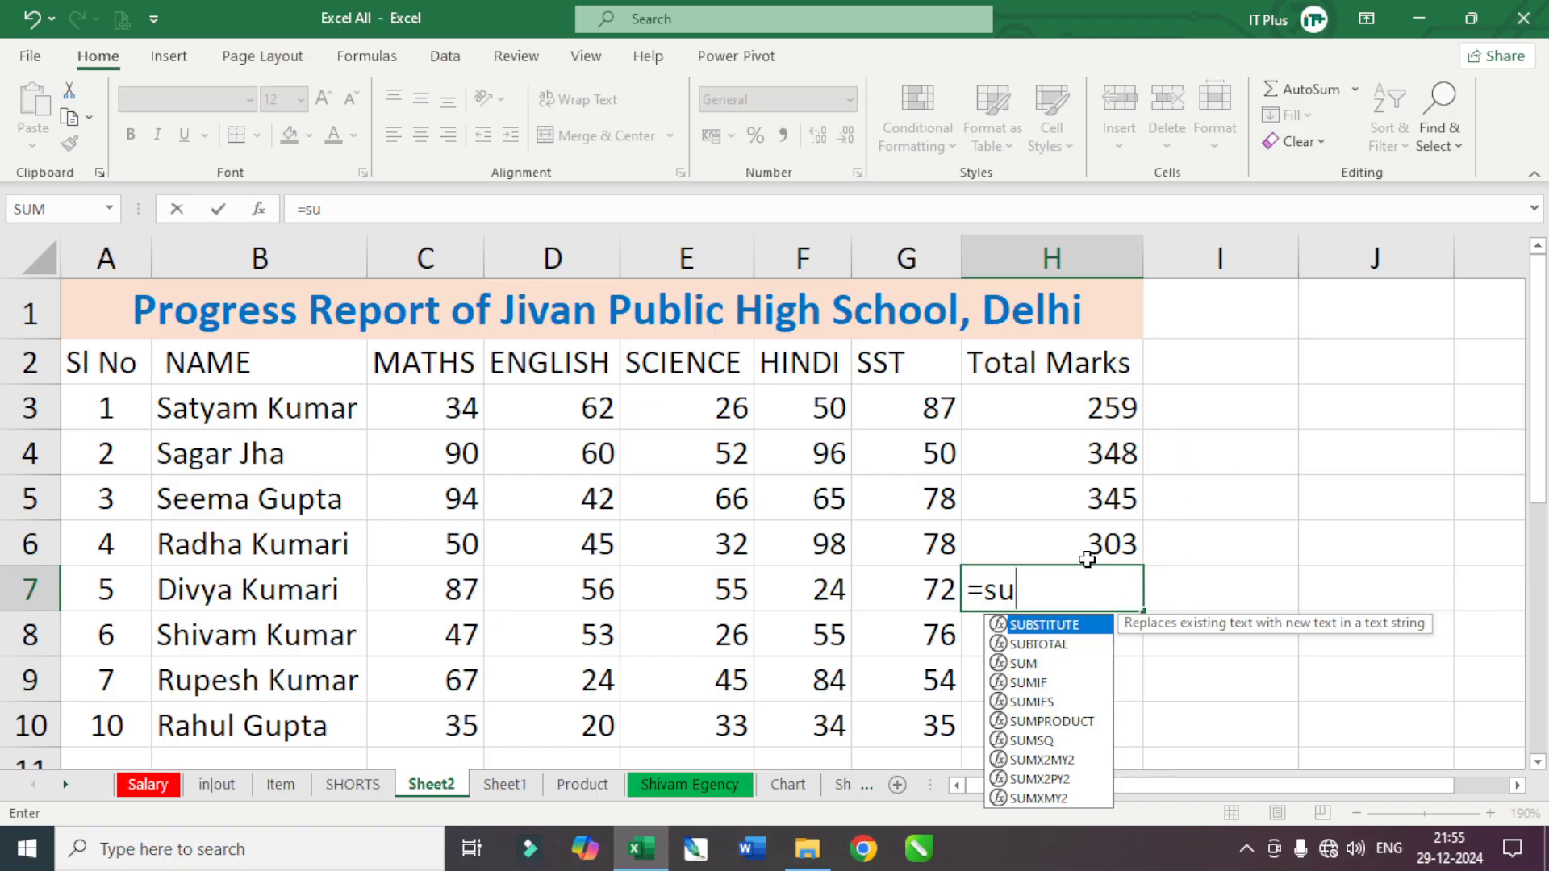
{"action": "type", "text": "m"}
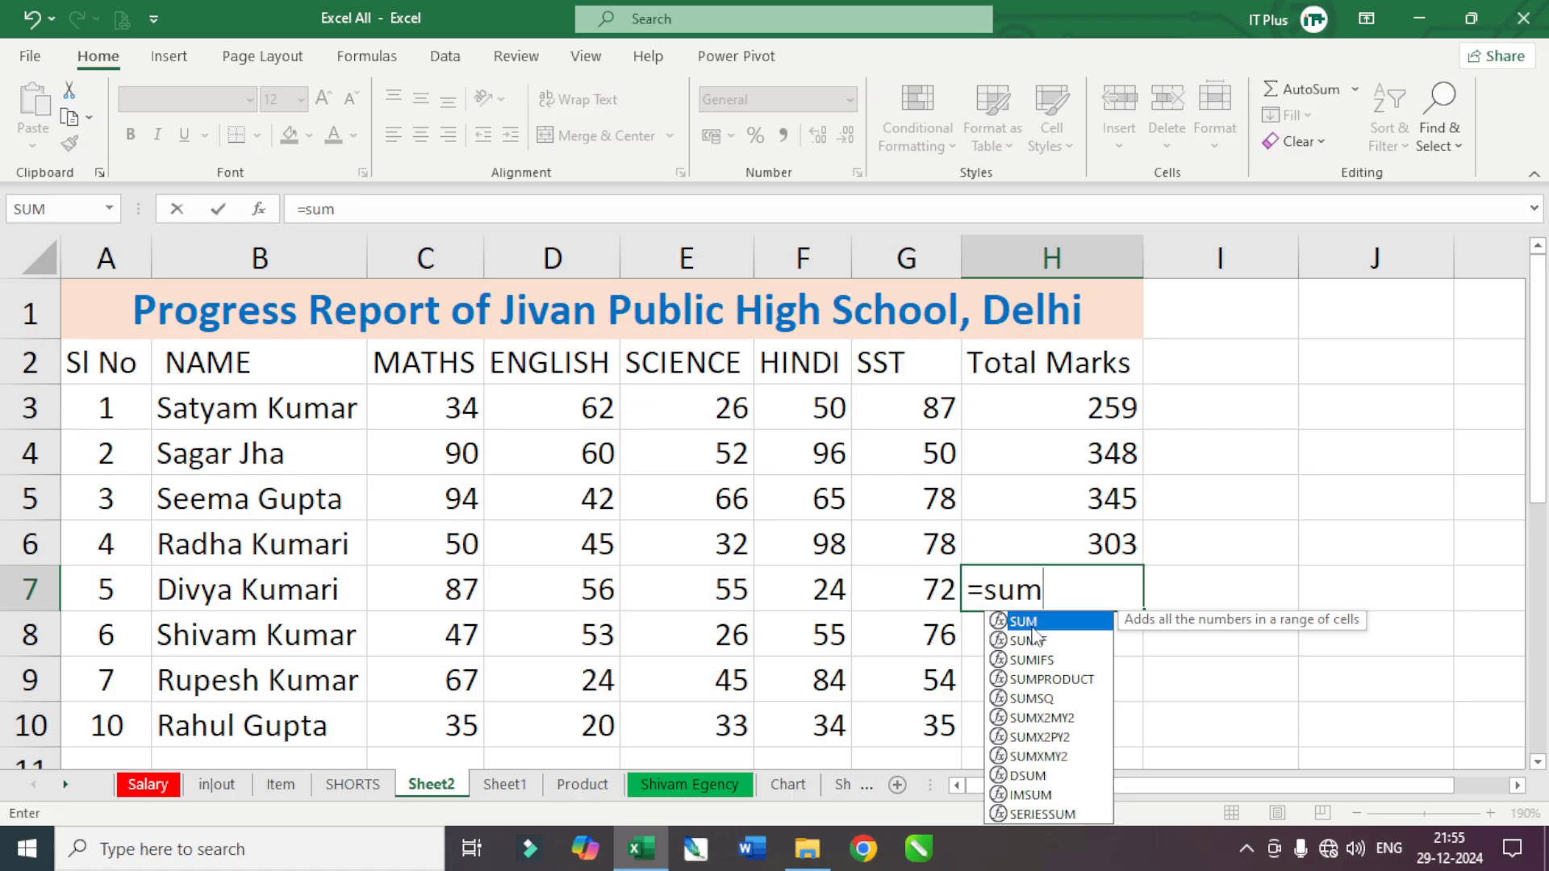
{"action": "key", "text": "Tab"}
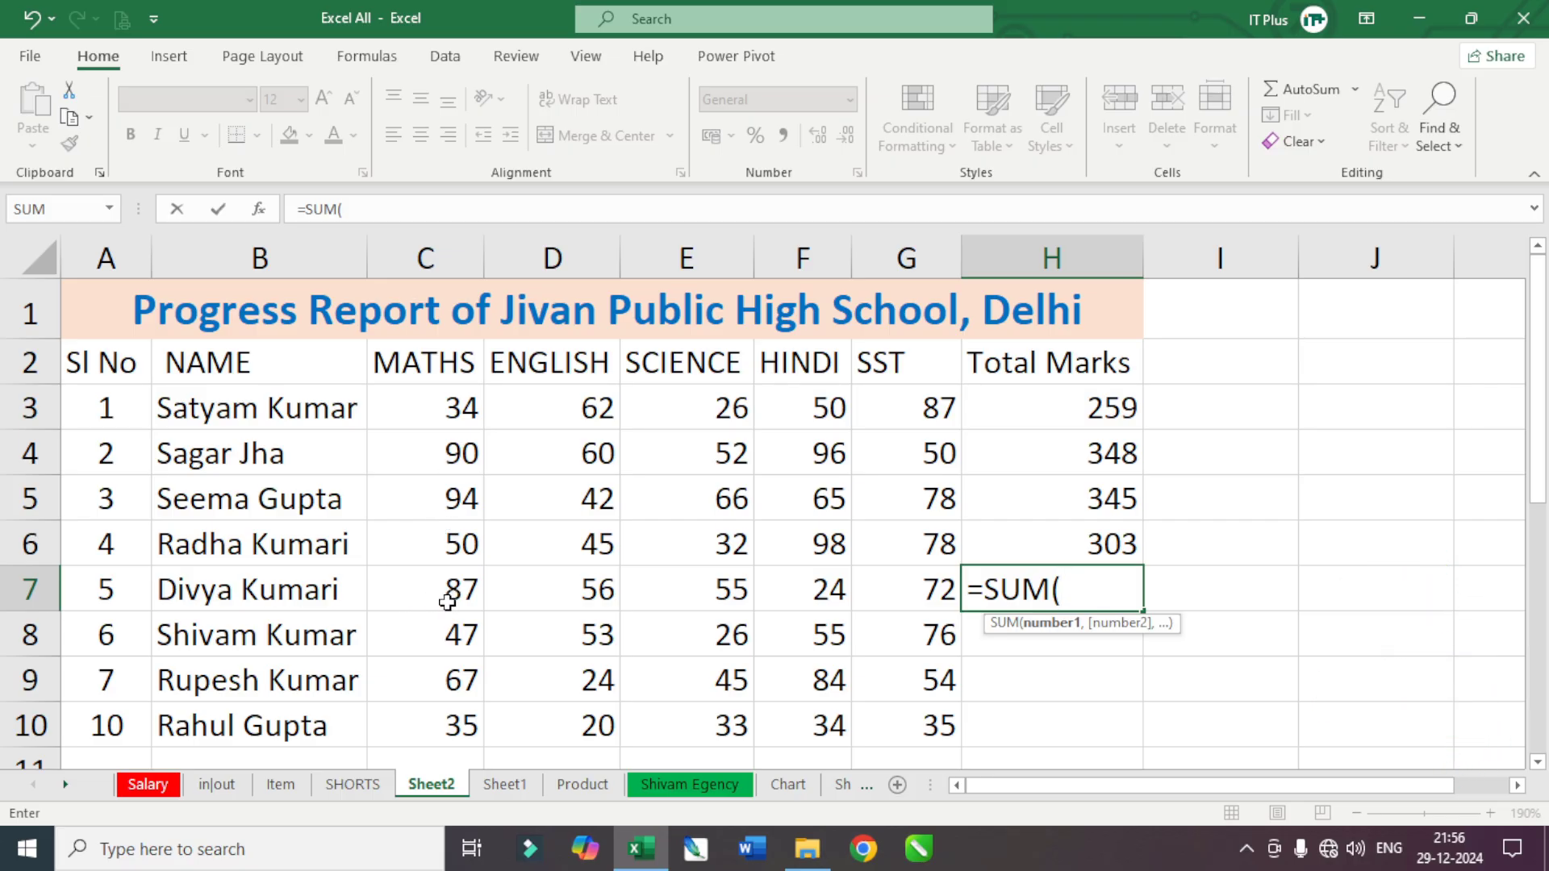
{"action": "type", "text": "c7:"}
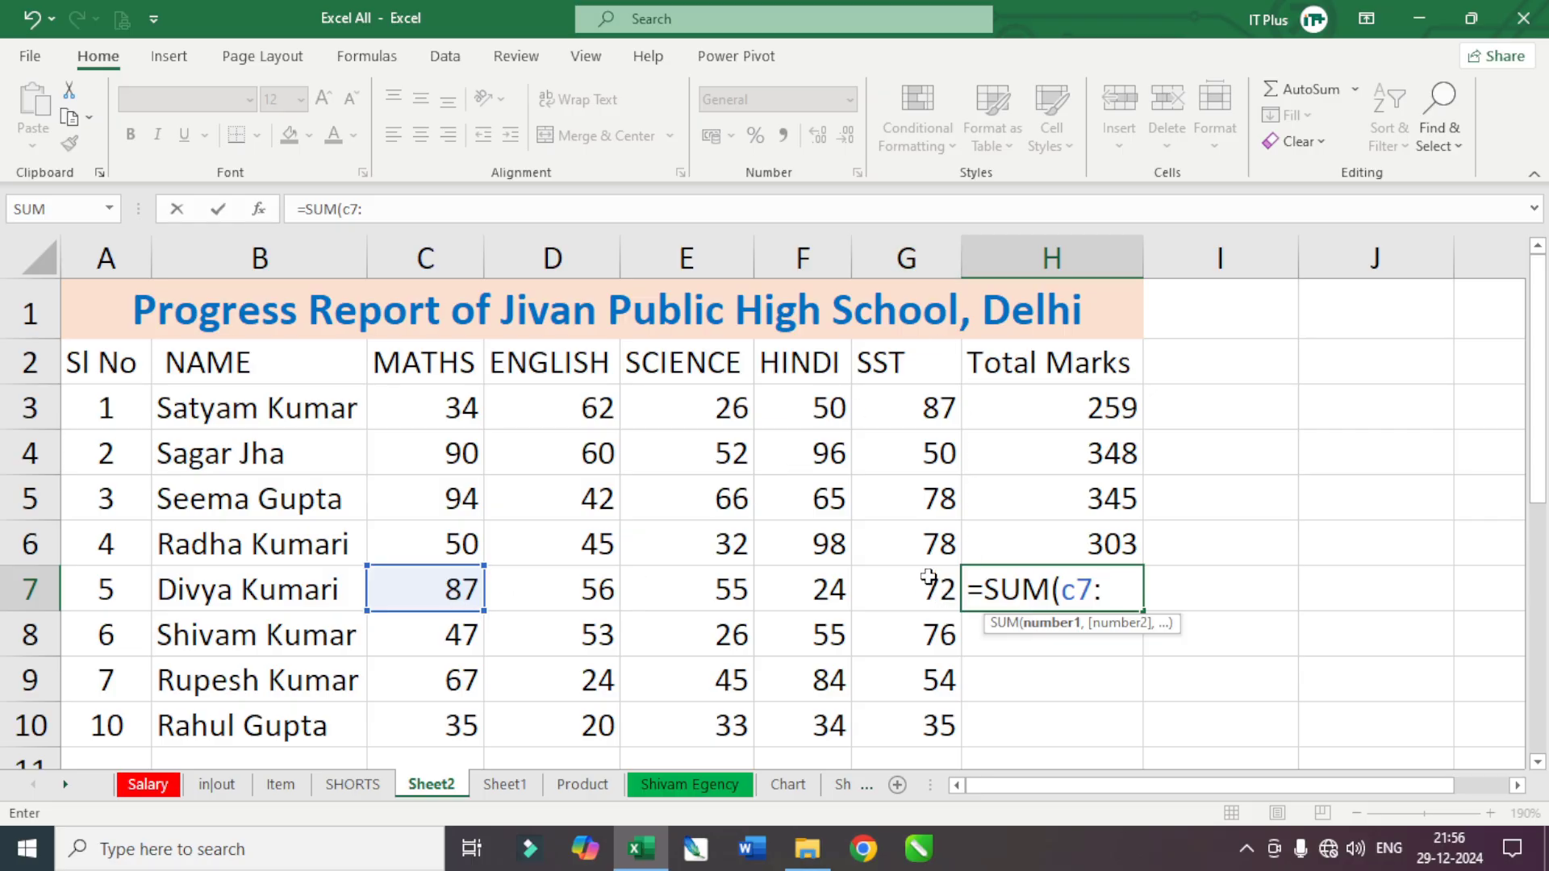
{"action": "type", "text": "g7"}
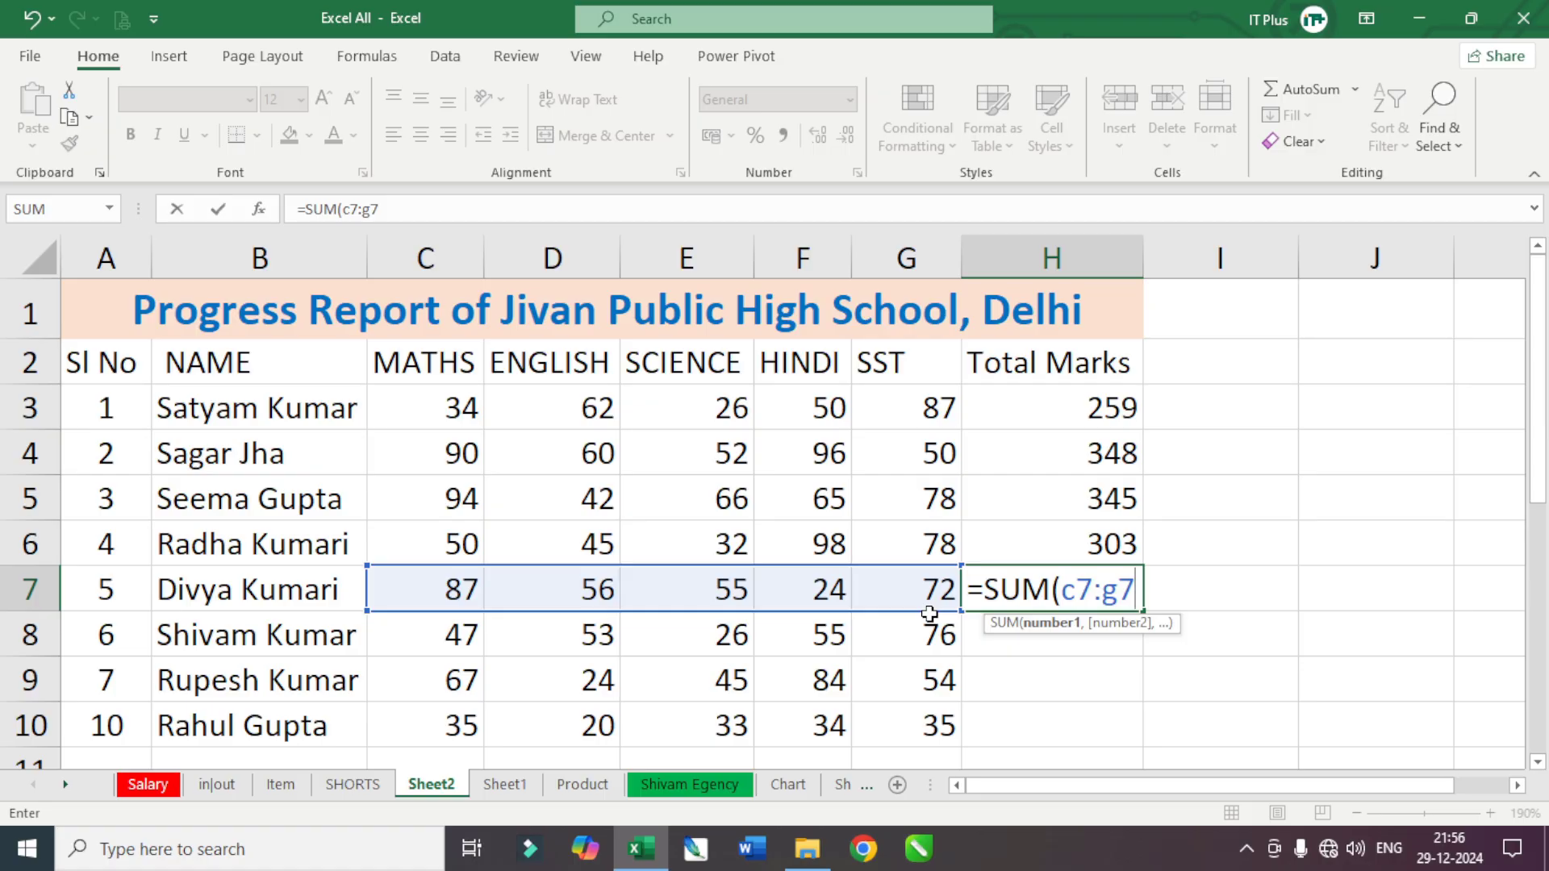
{"action": "type", "text": ")"}
{"action": "key", "text": "Return"}
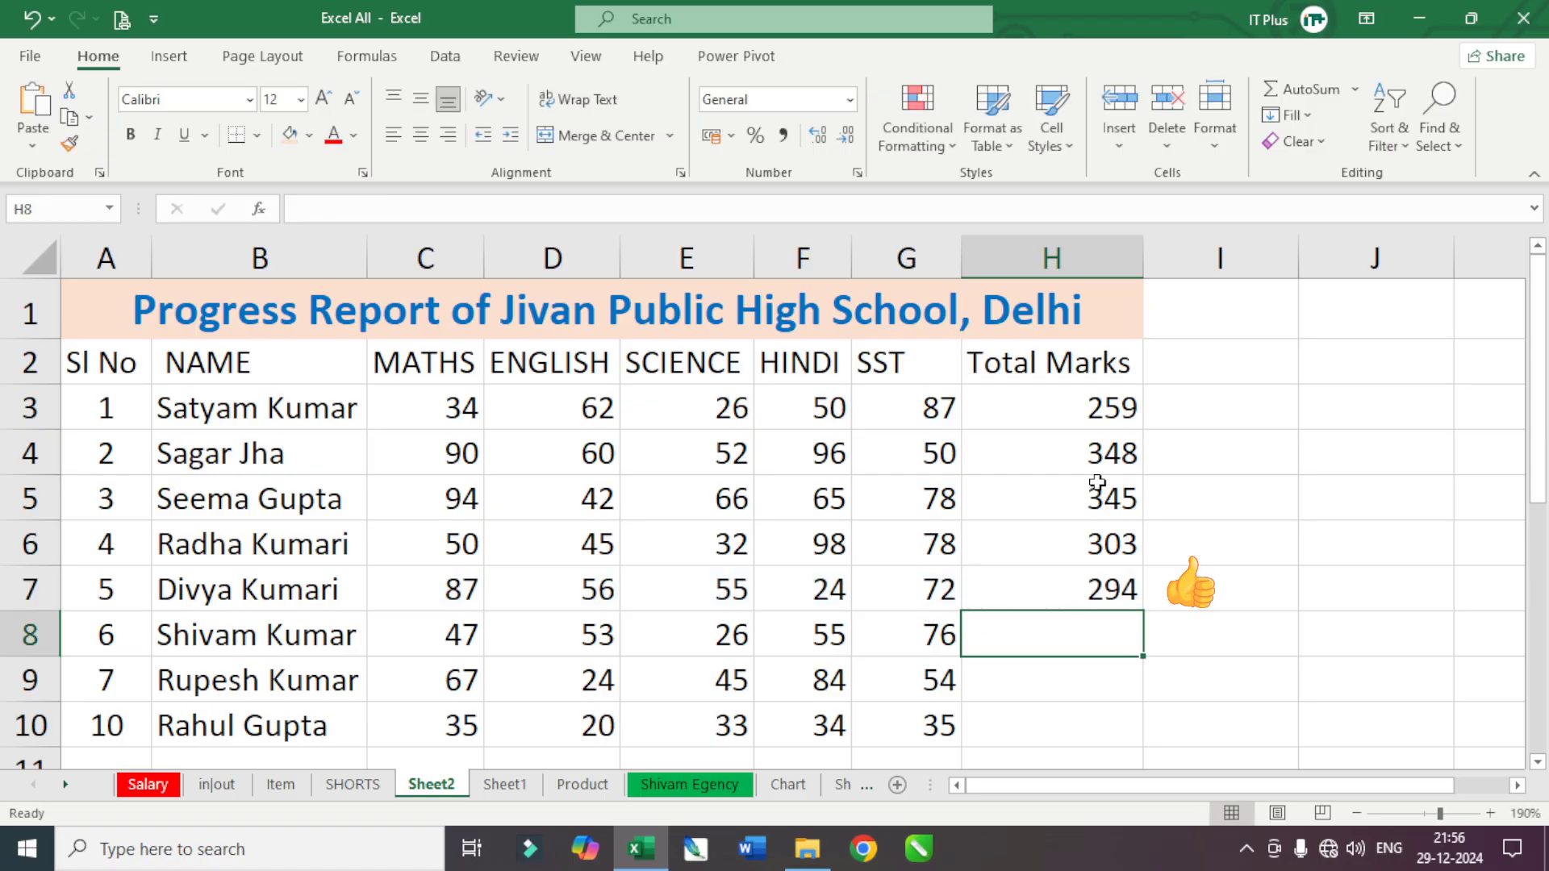
{"action": "left_click_drag", "start_coordinate": [1085, 407], "coordinate": [1108, 569]}
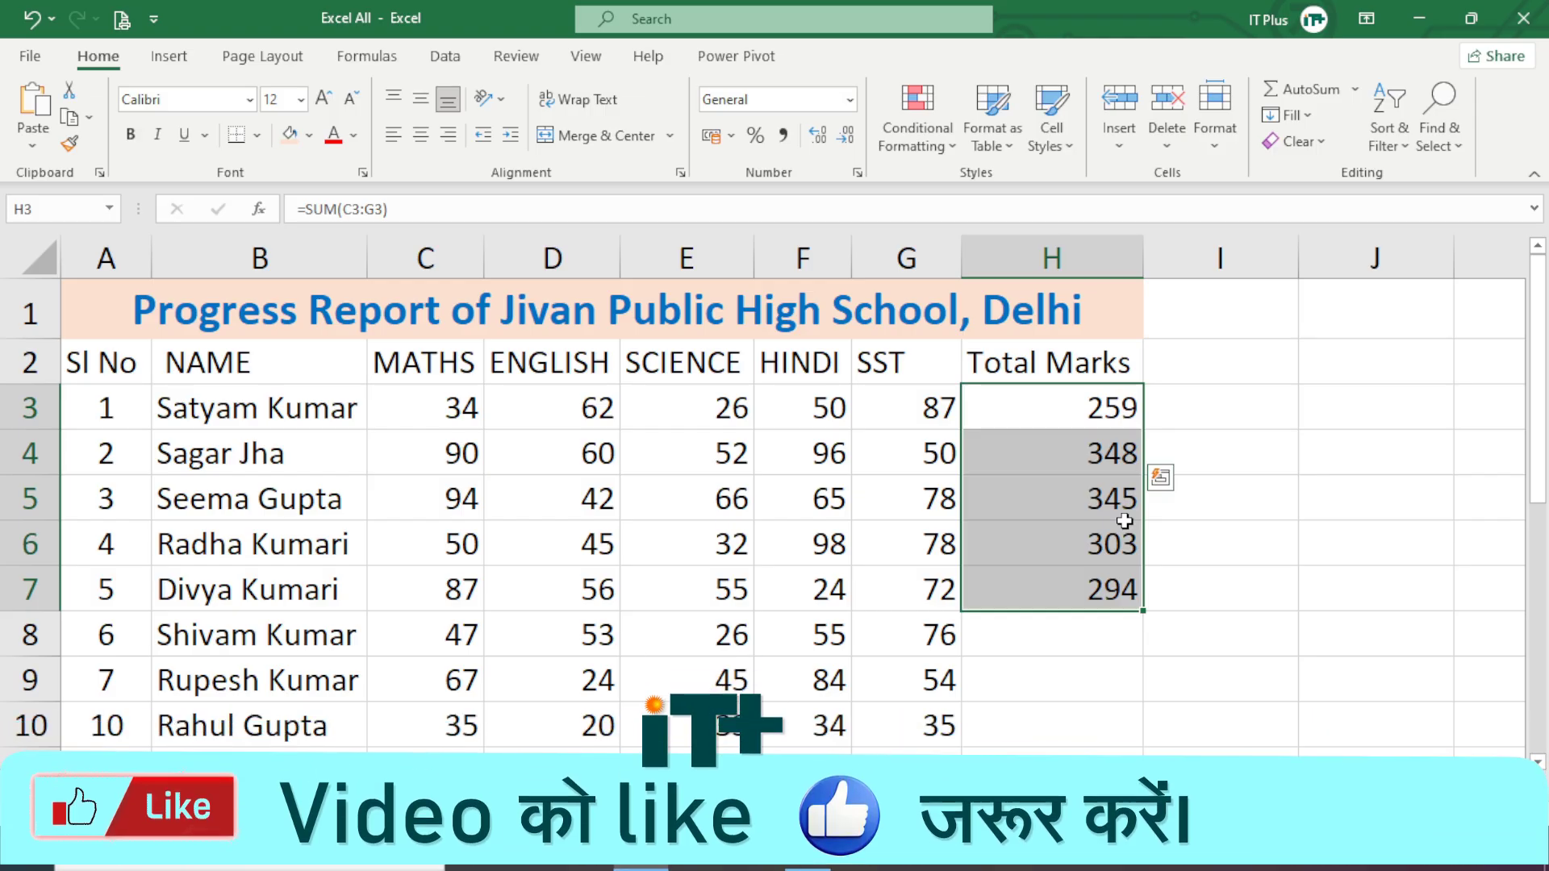
{"action": "scroll", "coordinate": [1125, 521], "scroll_direction": "down", "scroll_amount": 2}
{"action": "scroll", "coordinate": [1125, 521], "scroll_direction": "down", "scroll_amount": 1}
{"action": "scroll", "coordinate": [1124, 521], "scroll_direction": "up", "scroll_amount": 1}
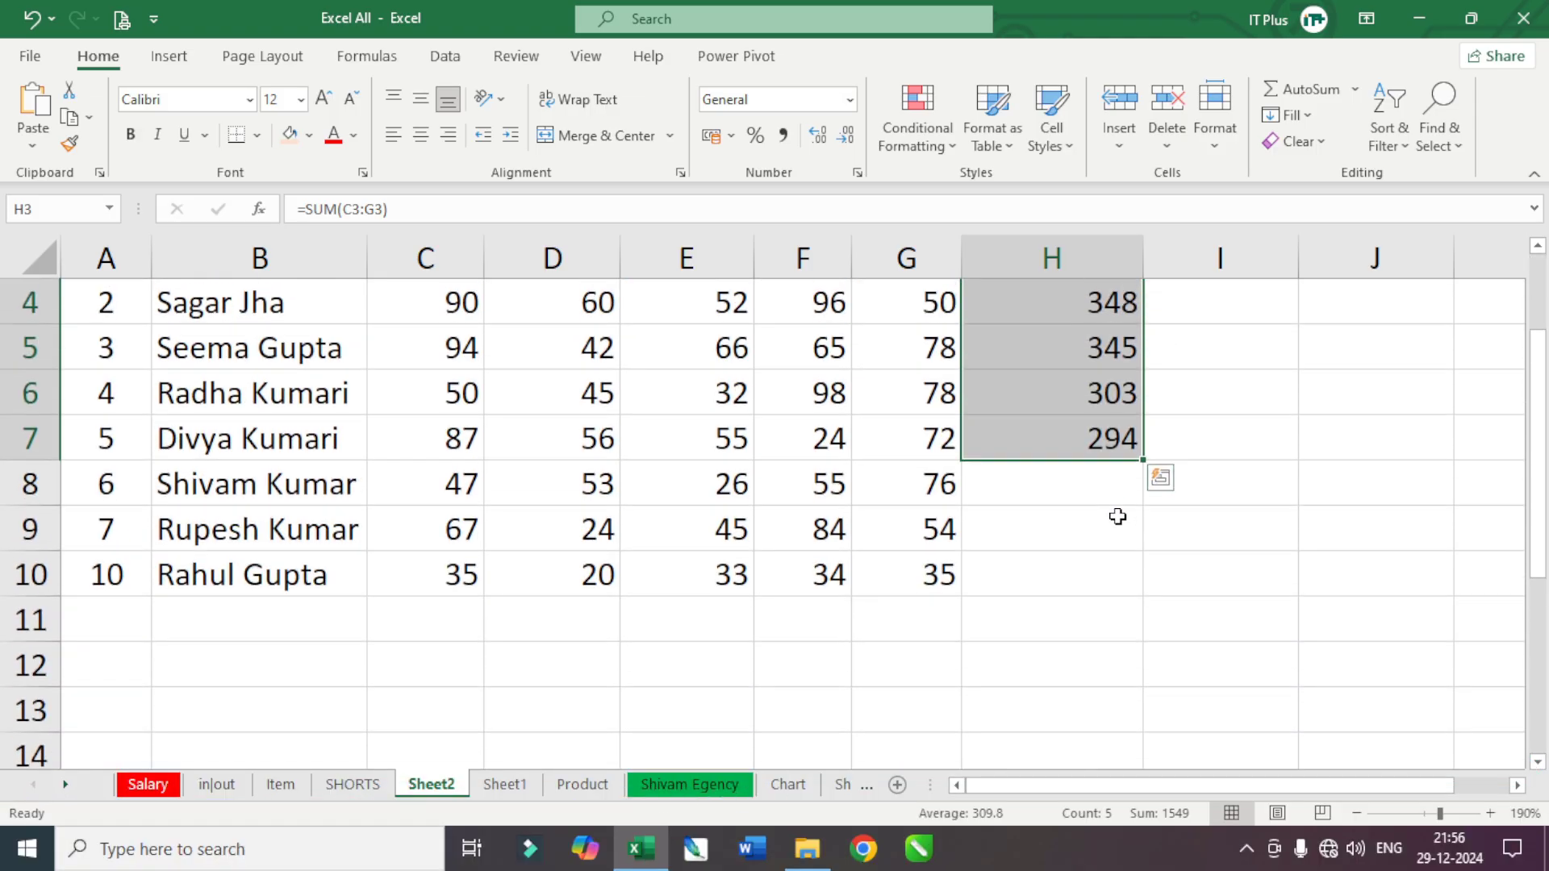
{"action": "left_click", "coordinate": [1032, 492]}
{"action": "scroll", "coordinate": [1080, 464], "scroll_direction": "up", "scroll_amount": 1}
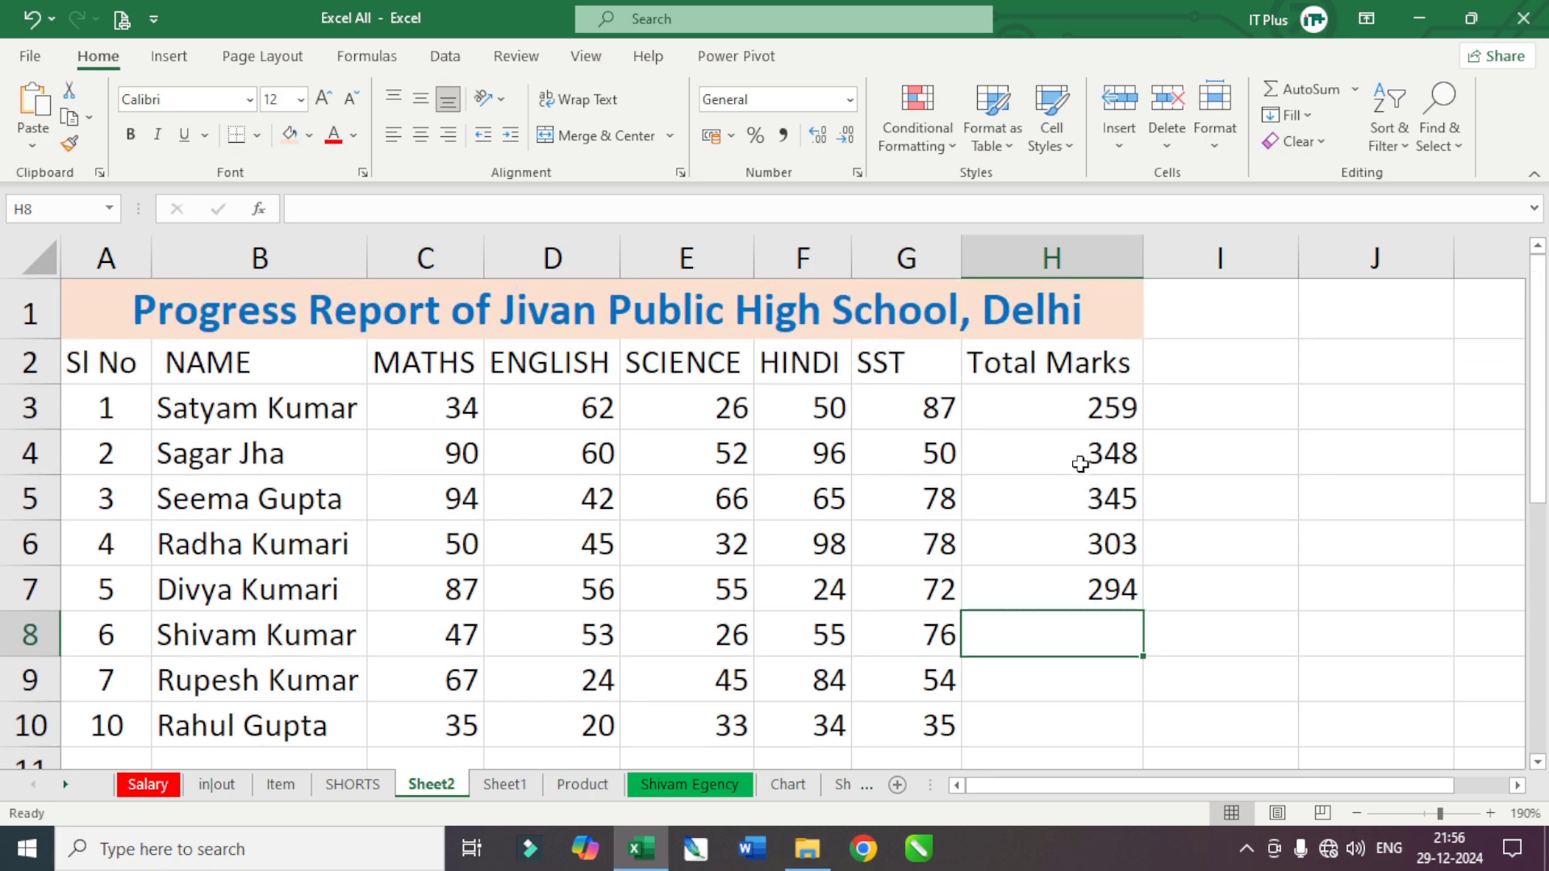
{"action": "scroll", "coordinate": [1061, 510], "scroll_direction": "down", "scroll_amount": 1}
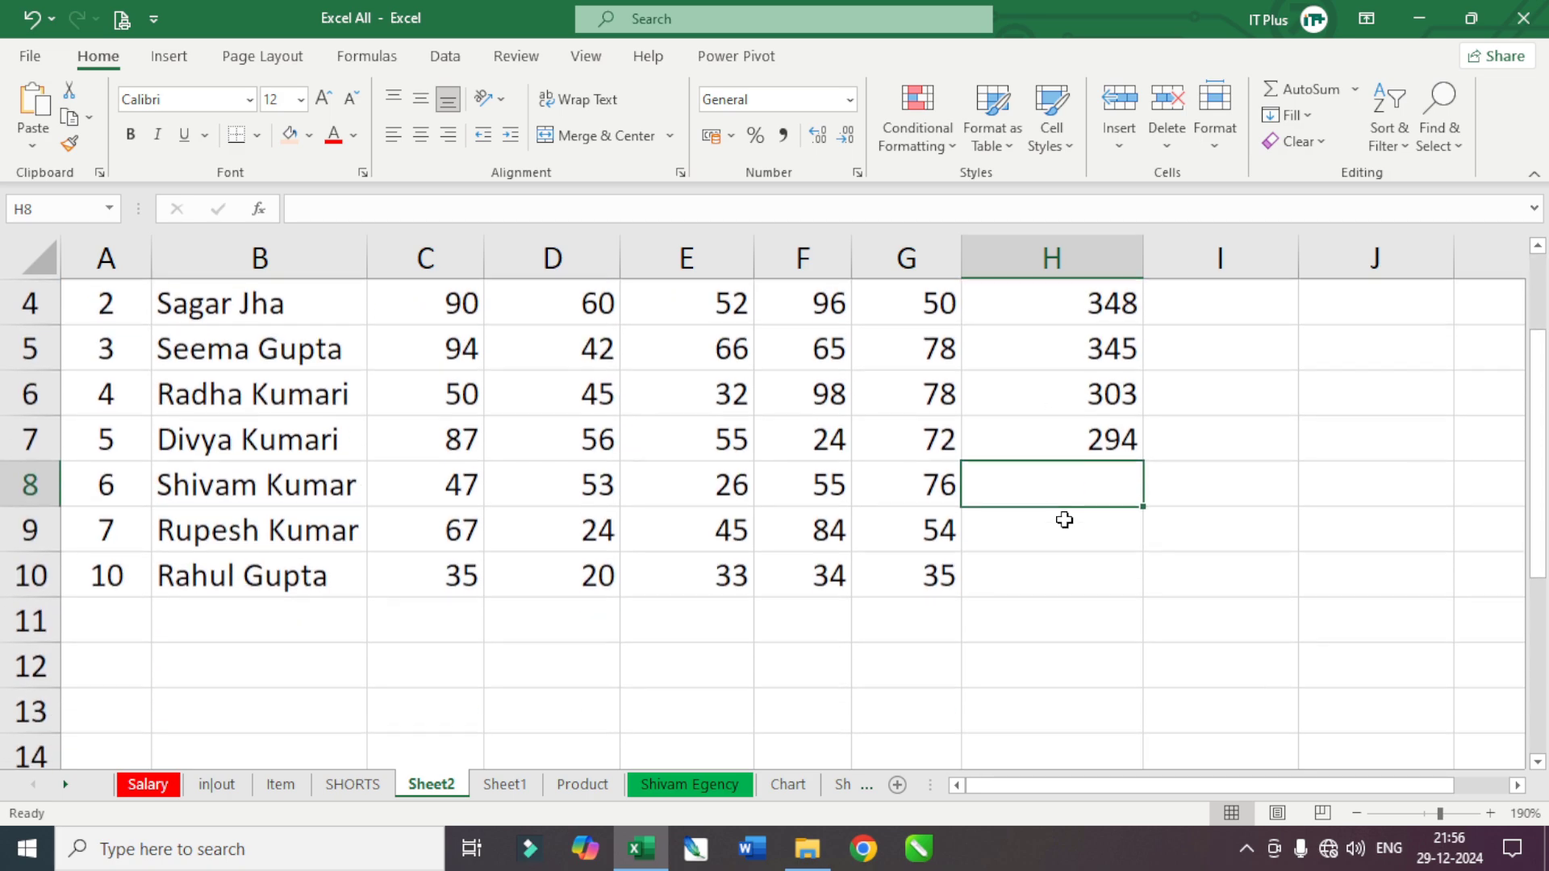
- Copy the total formula from H7 down through H10
{"action": "left_click", "coordinate": [1119, 454]}
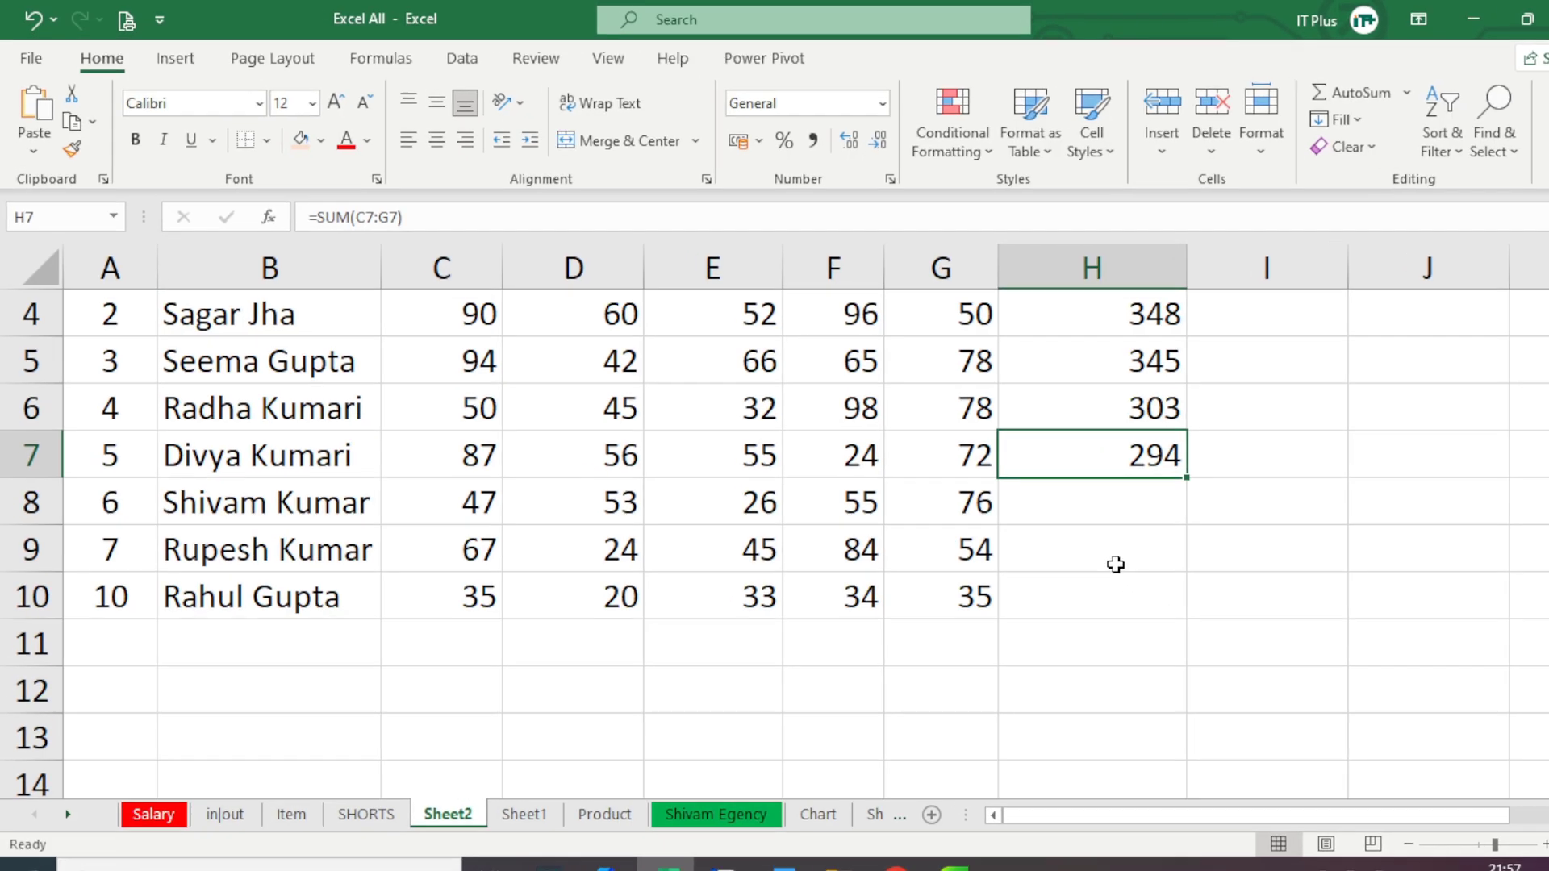
{"action": "left_click", "coordinate": [1057, 526]}
{"action": "left_click", "coordinate": [1328, 566]}
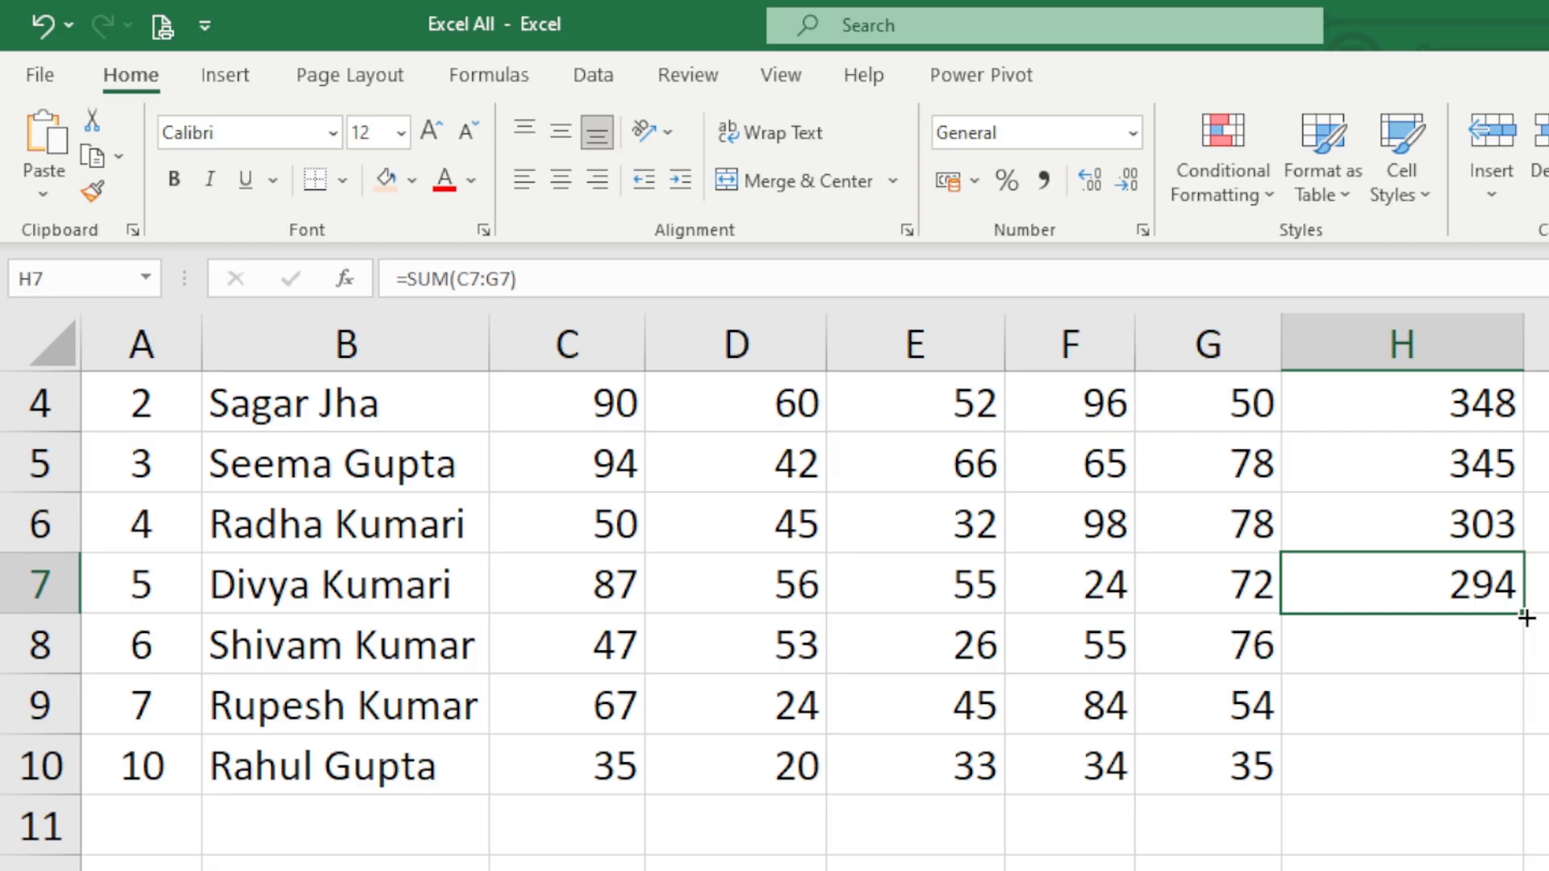
{"action": "left_click_drag", "start_coordinate": [1526, 617], "coordinate": [1513, 778]}
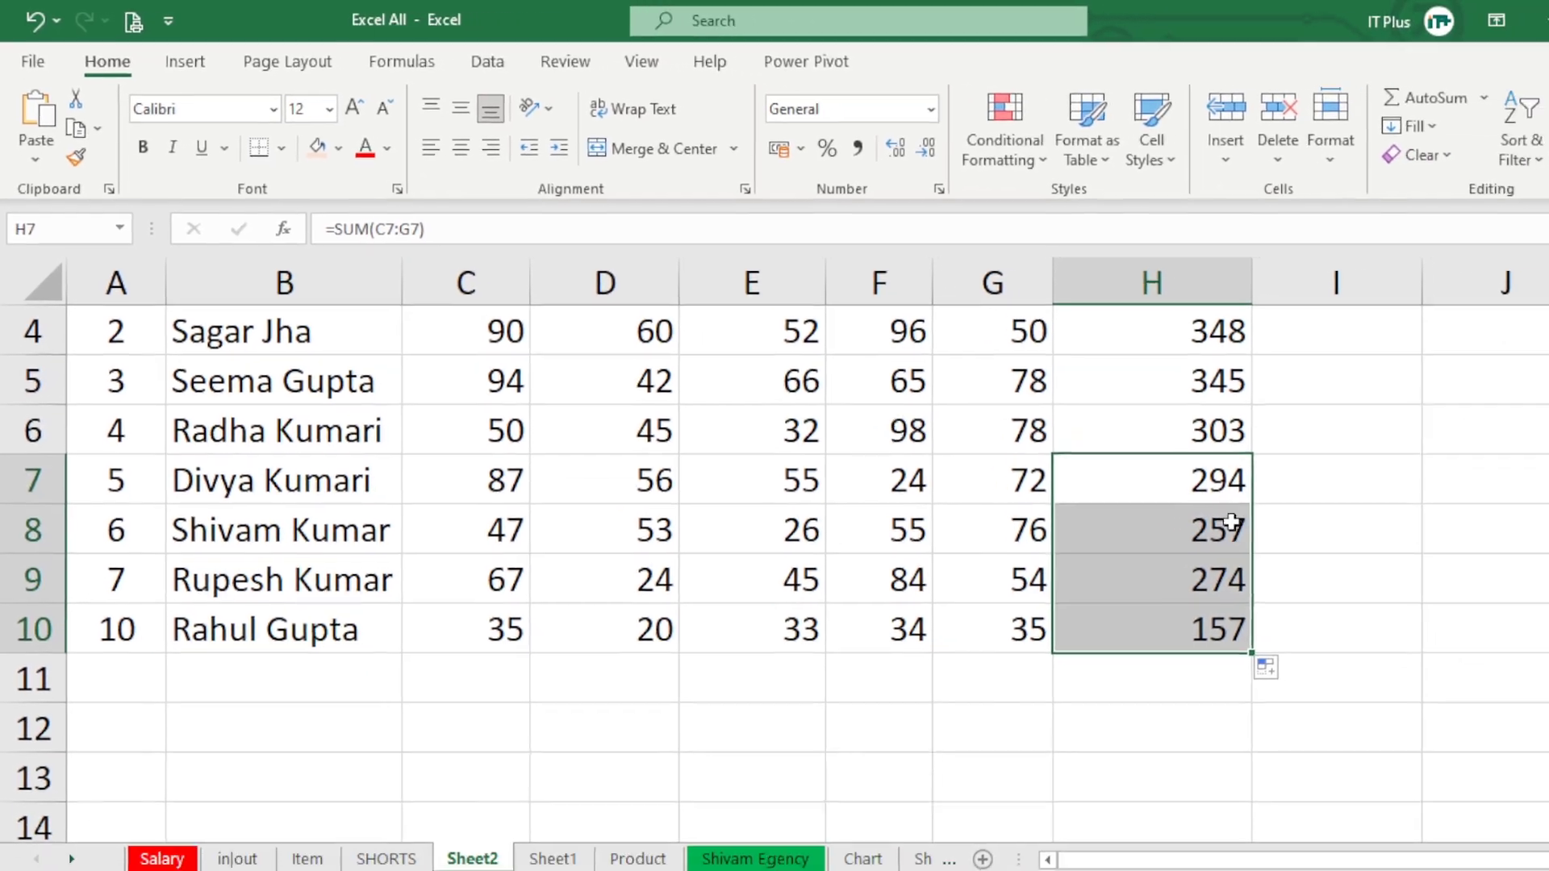
{"action": "scroll", "coordinate": [557, 413], "scroll_direction": "up", "scroll_amount": 1}
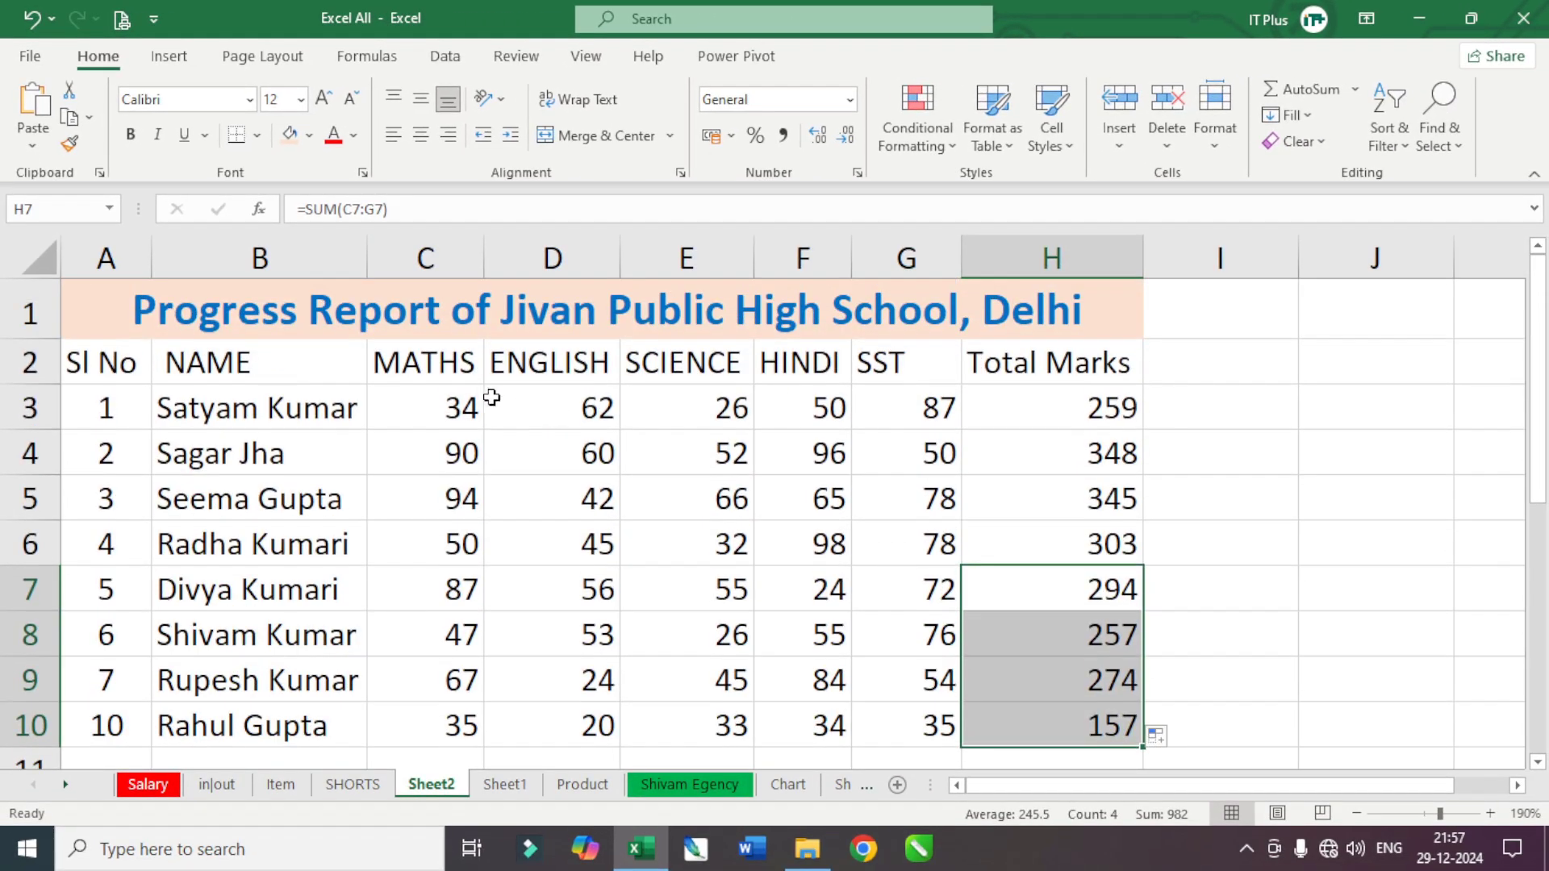
{"action": "scroll", "coordinate": [1009, 500], "scroll_direction": "down", "scroll_amount": 1}
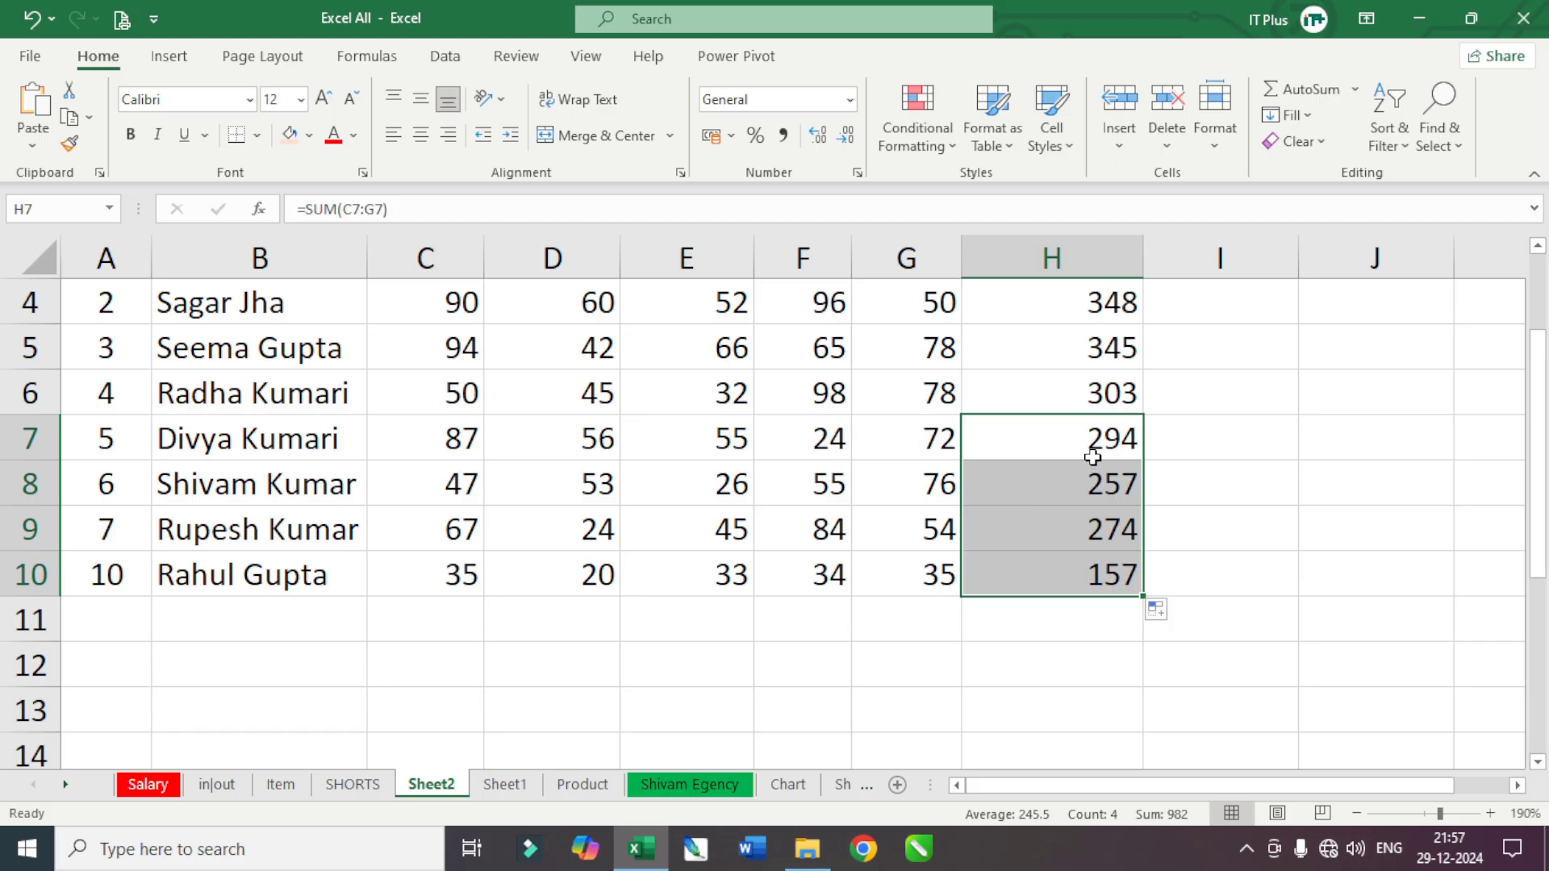
{"action": "left_click", "coordinate": [1207, 470]}
{"action": "scroll", "coordinate": [1103, 443], "scroll_direction": "up", "scroll_amount": 1}
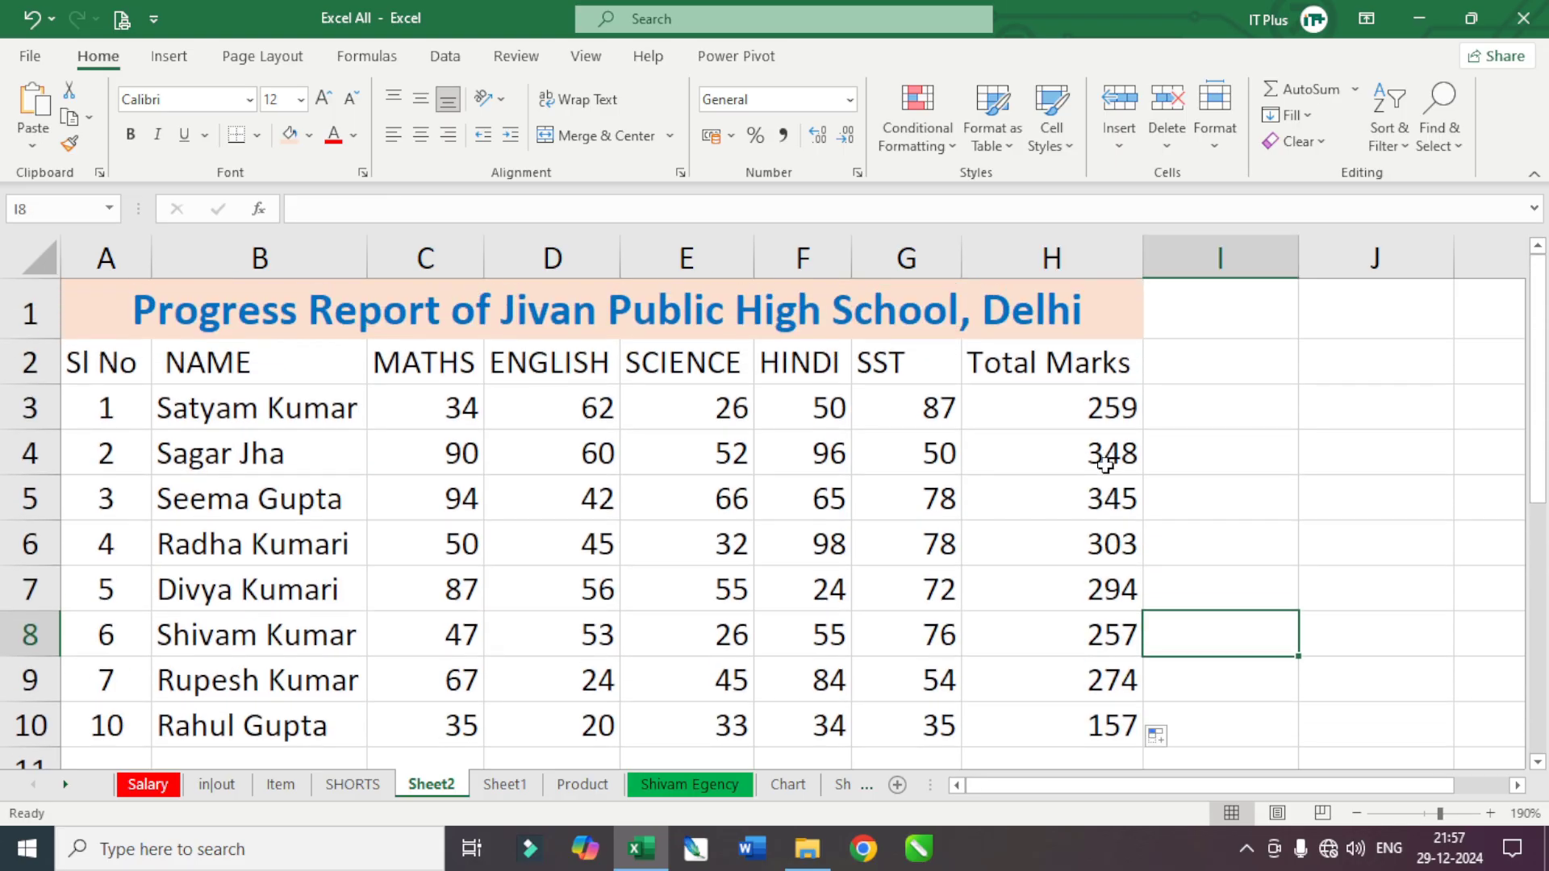
- Clear the Total Marks results in H4:H10, leaving only the total in H3
{"action": "scroll", "coordinate": [1162, 540], "scroll_direction": "down", "scroll_amount": 1}
{"action": "scroll", "coordinate": [1100, 443], "scroll_direction": "up", "scroll_amount": 1}
{"action": "left_click_drag", "start_coordinate": [1047, 444], "coordinate": [1077, 725]}
{"action": "key", "text": "Delete"}
{"action": "left_click_drag", "start_coordinate": [1211, 494], "coordinate": [1217, 530]}
{"action": "left_click", "coordinate": [1217, 529]}
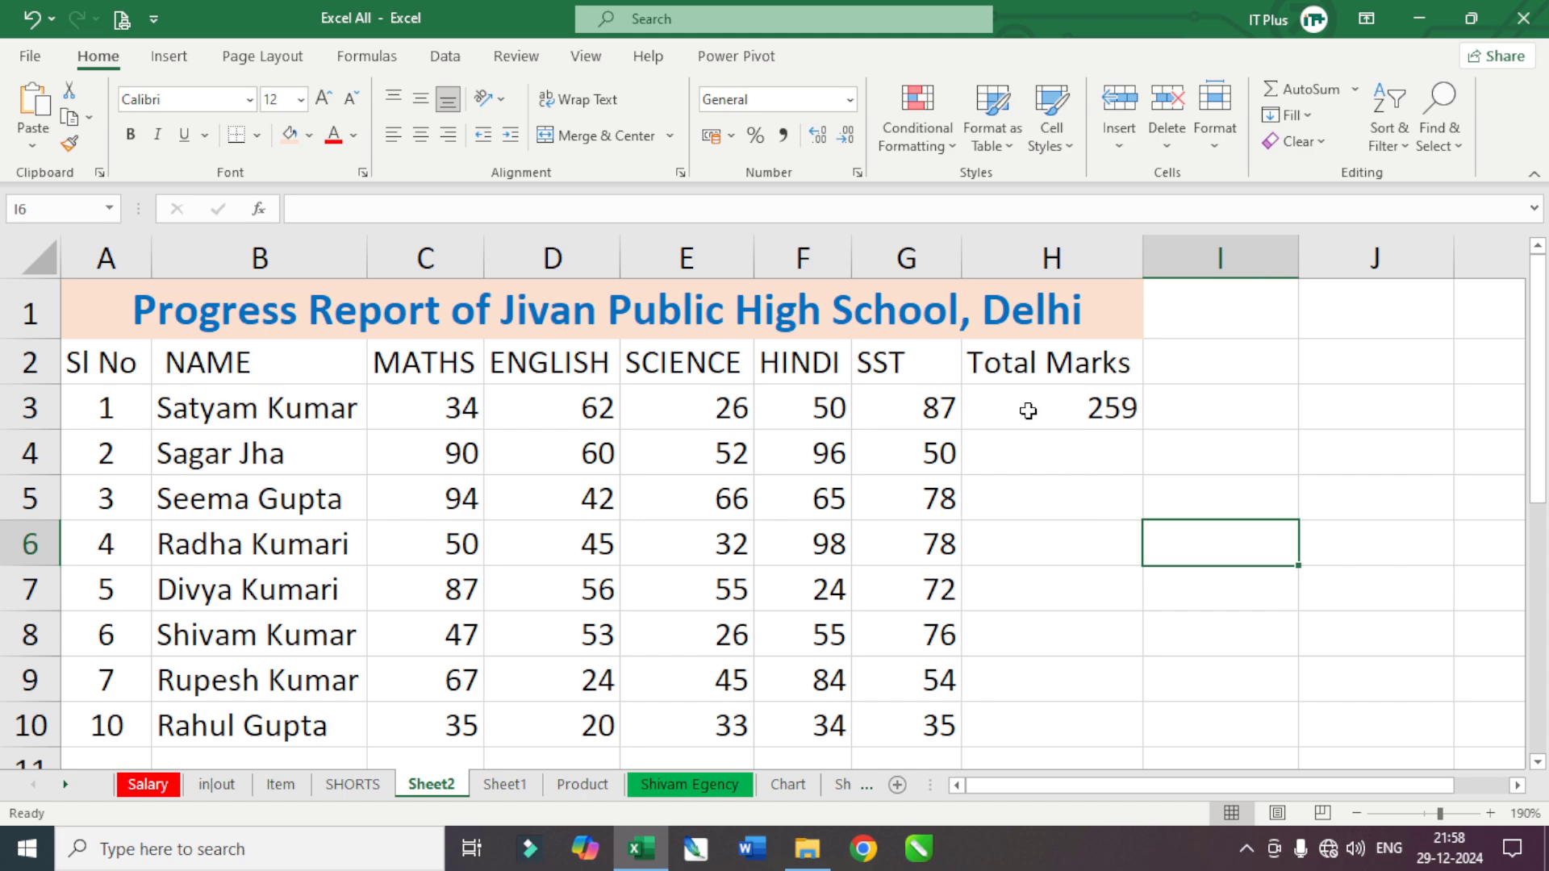
- Fill the SUM formula from H3 down through H10 to total the marks in every remaining row
{"action": "left_click", "coordinate": [1027, 408]}
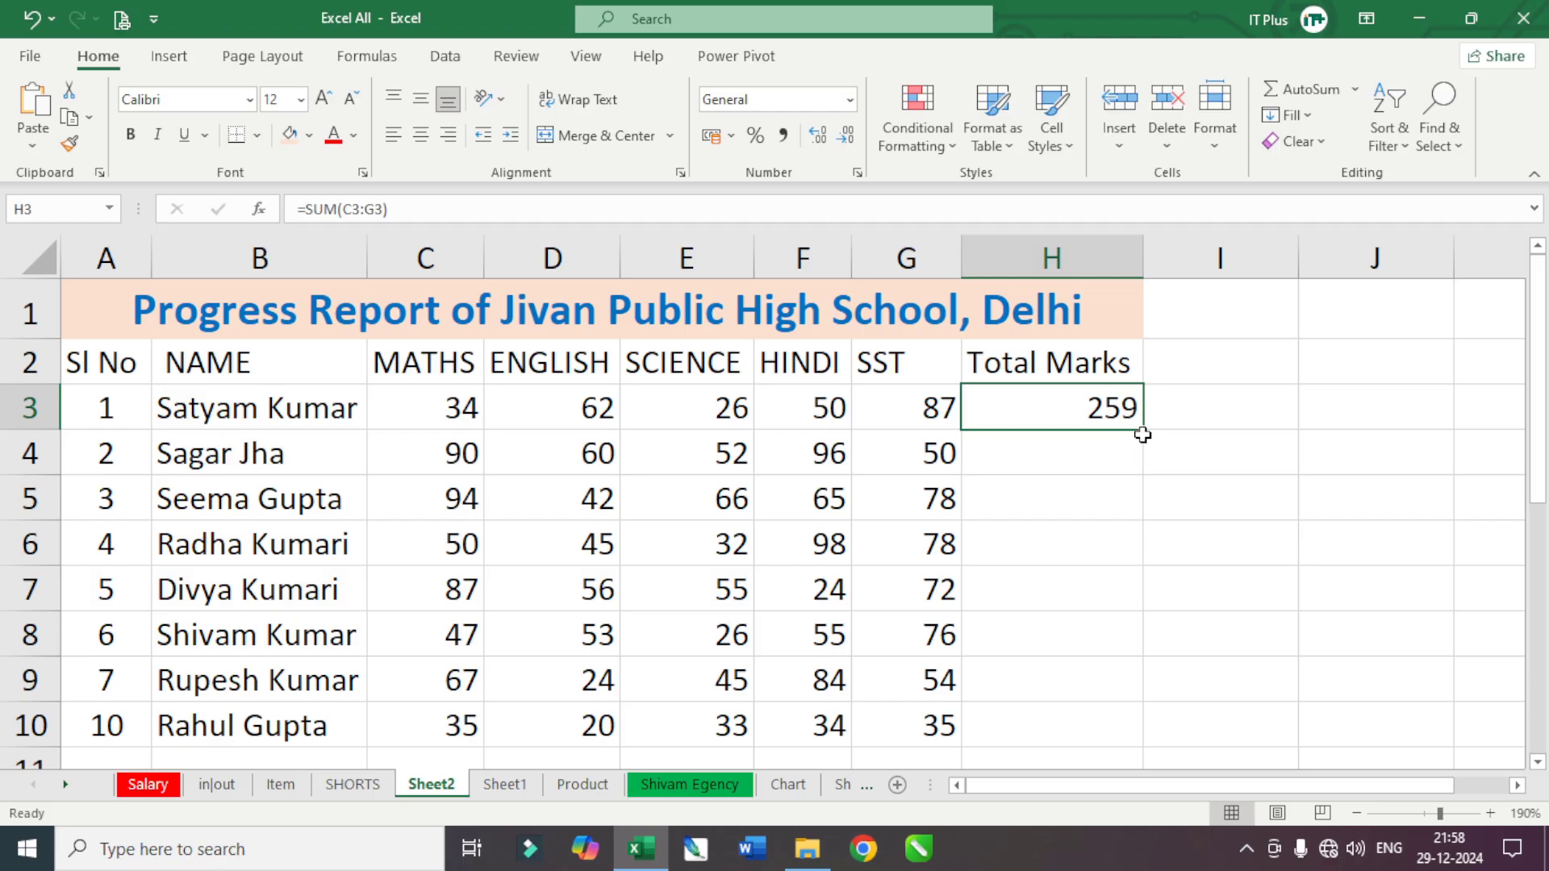
{"action": "left_click_drag", "start_coordinate": [1143, 435], "coordinate": [1119, 732]}
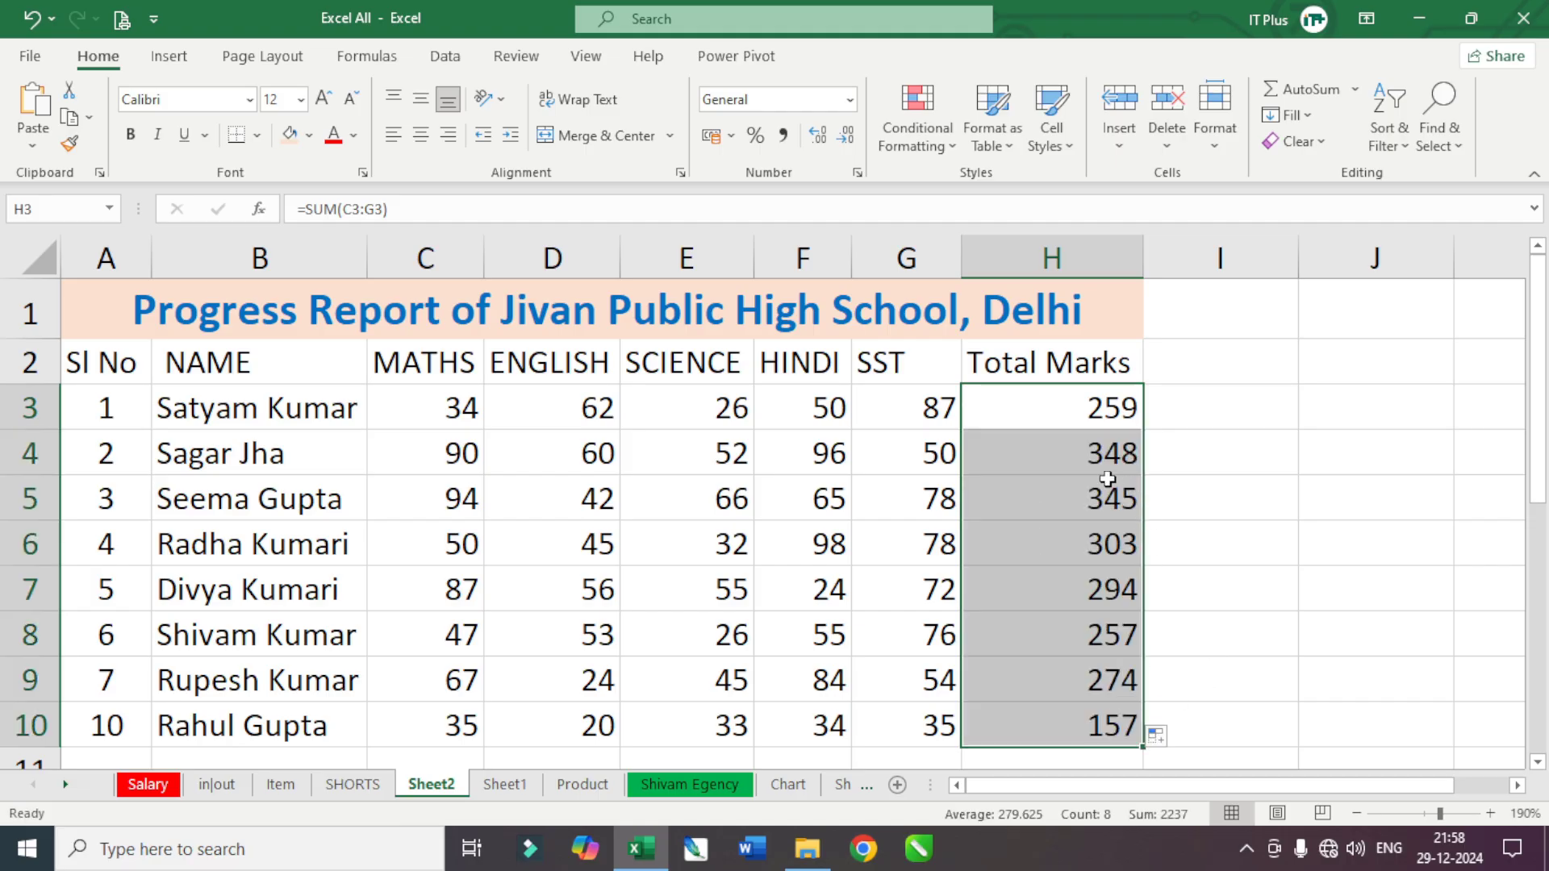
- Clear the Total Marks results in H4:H10 again, keeping only the total in H3
{"action": "left_click", "coordinate": [1224, 543]}
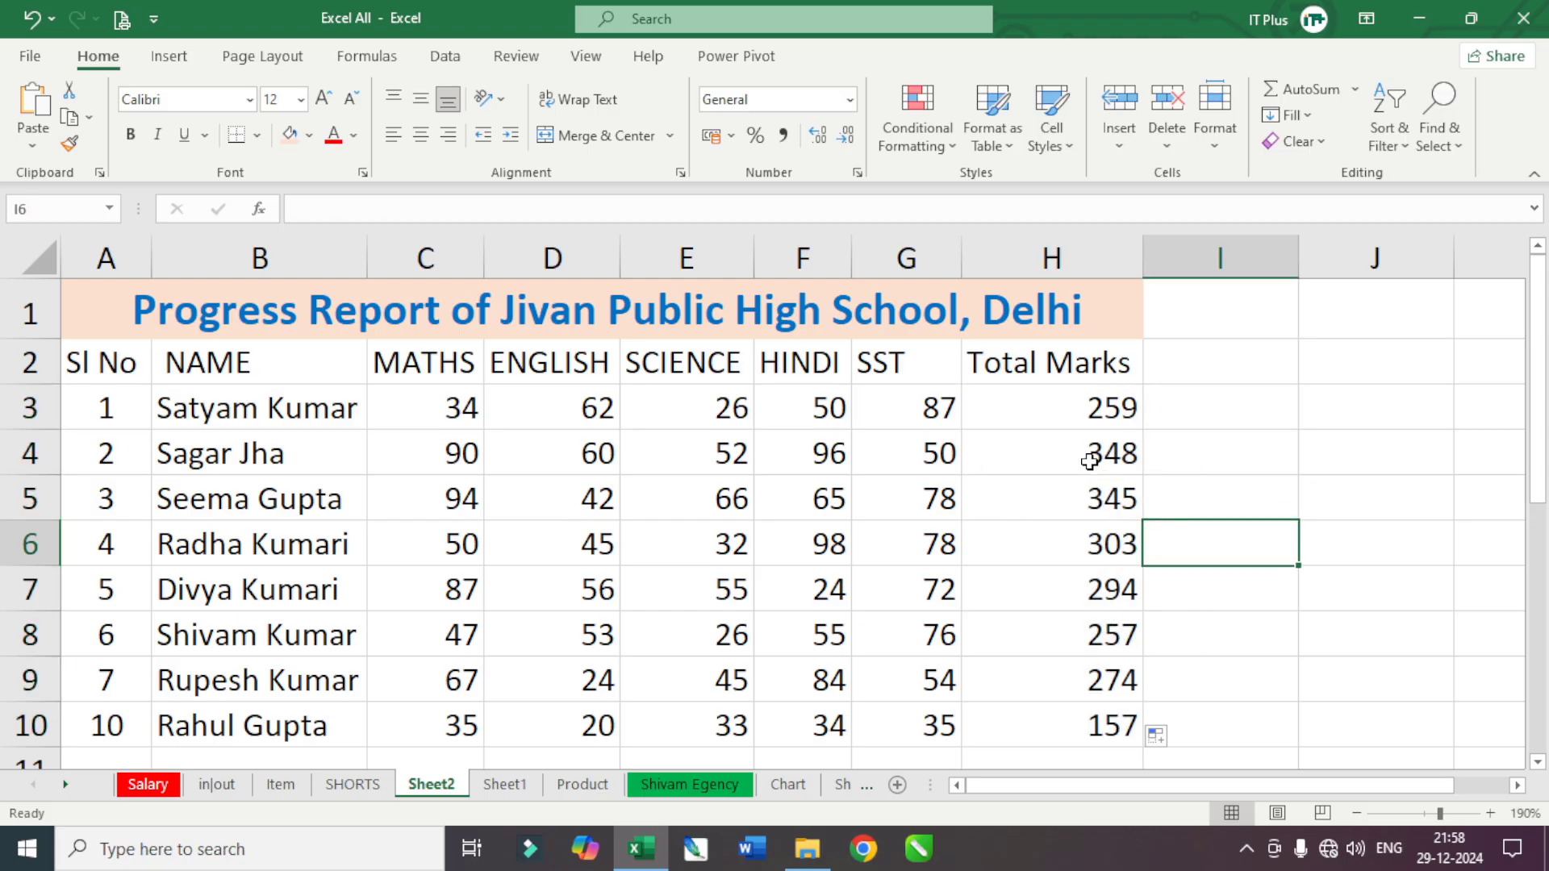
{"action": "left_click_drag", "start_coordinate": [1092, 453], "coordinate": [1075, 737]}
{"action": "key", "text": "Delete"}
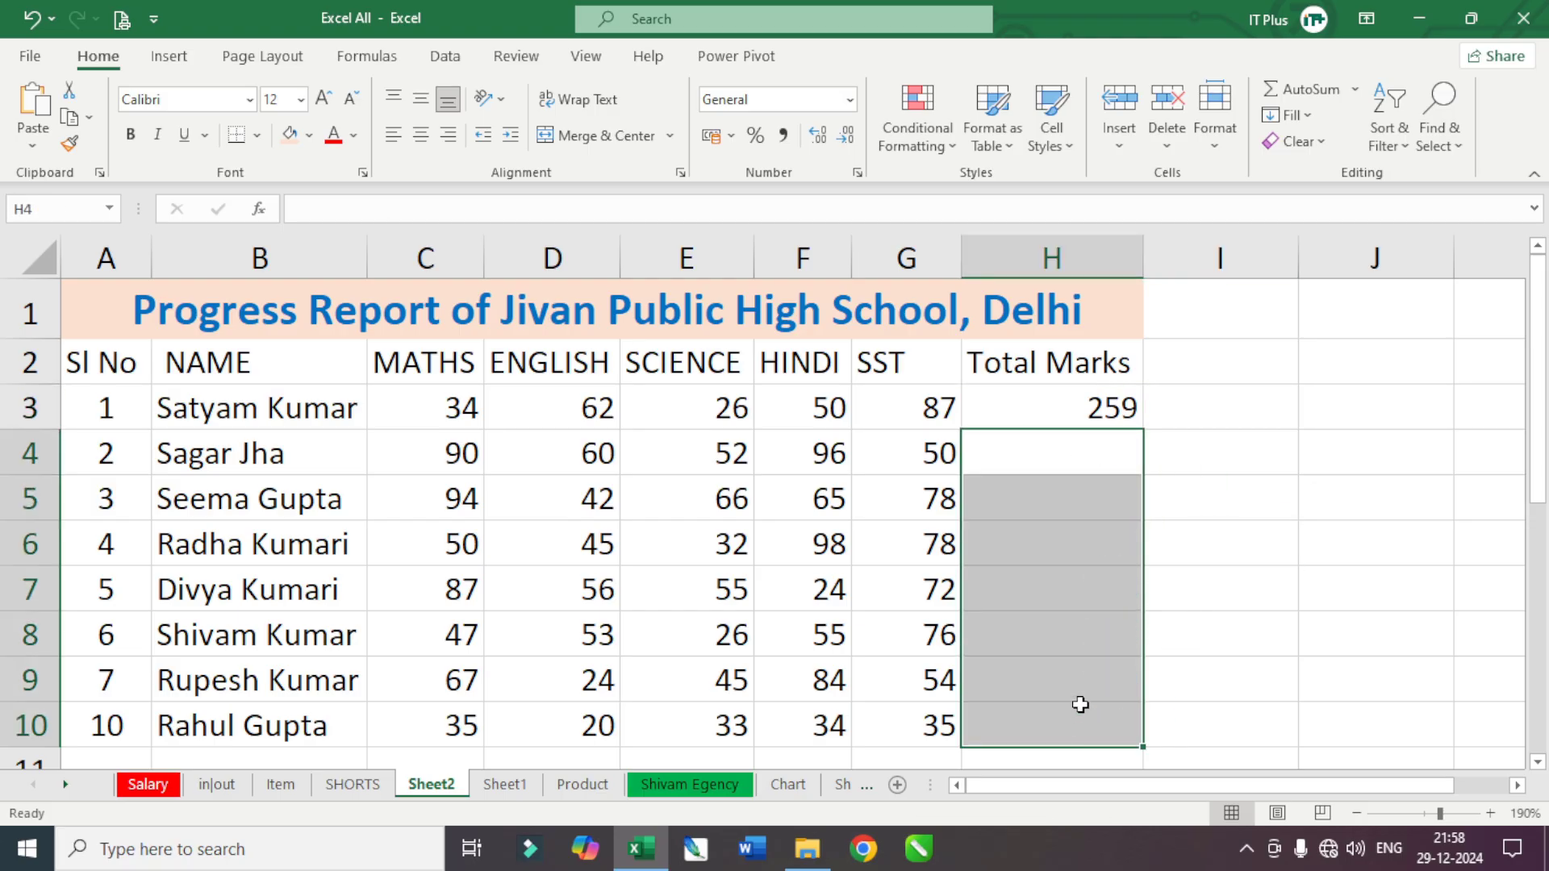
{"action": "left_click", "coordinate": [1250, 579]}
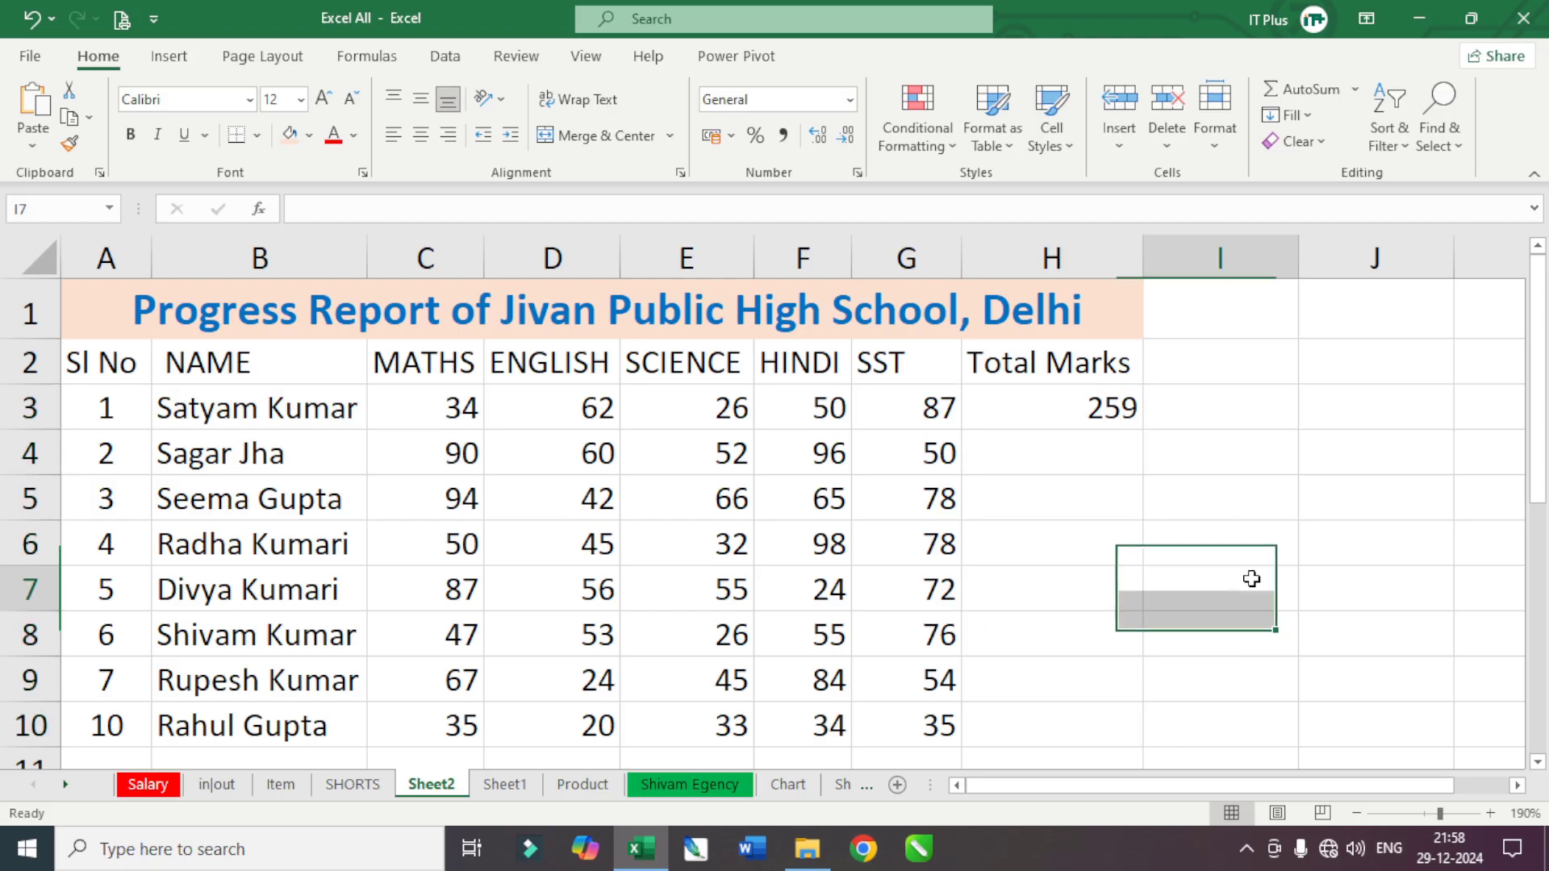
- Copy the SUM formula from H3 and paste it into H4:H10 to total the remaining students' marks
{"action": "left_click", "coordinate": [1033, 416]}
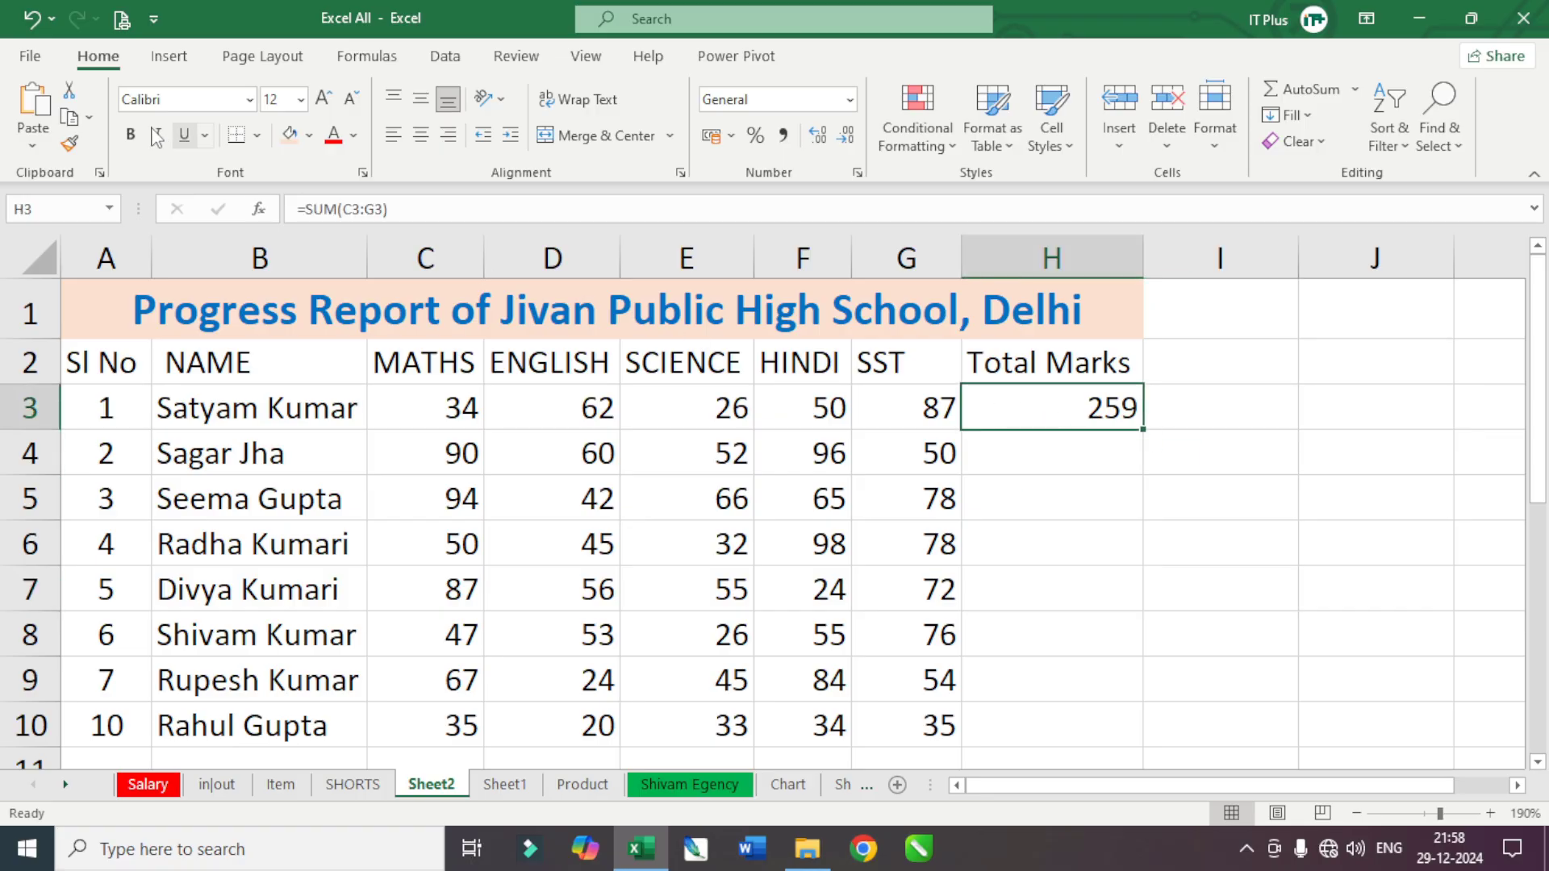
{"action": "key", "text": "ctrl+c"}
{"action": "left_click", "coordinate": [71, 120]}
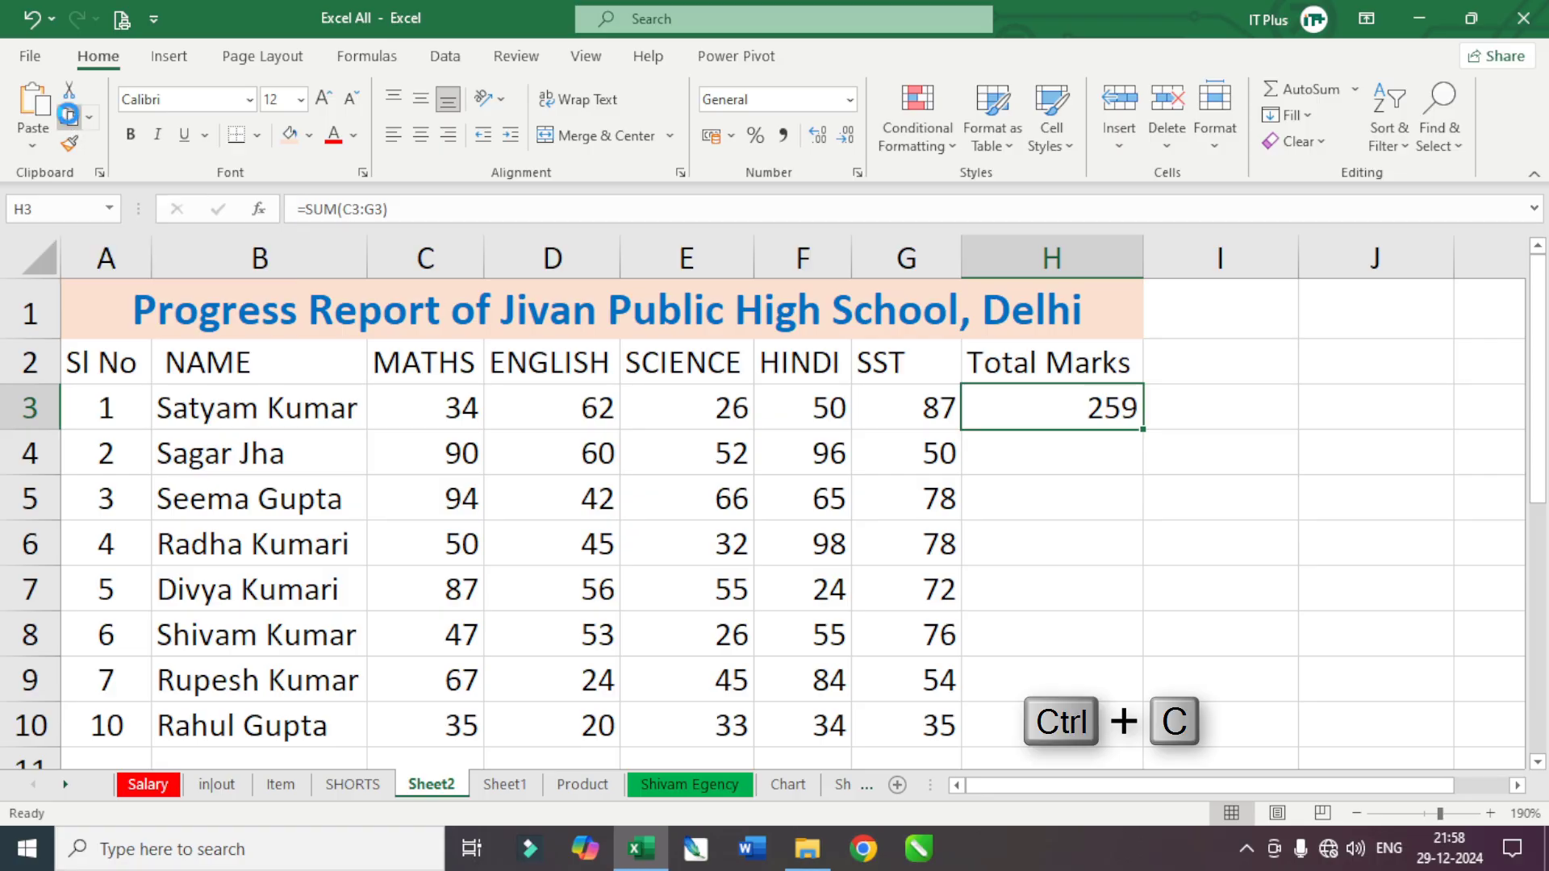
{"action": "scroll", "coordinate": [1129, 532], "scroll_direction": "down", "scroll_amount": 1}
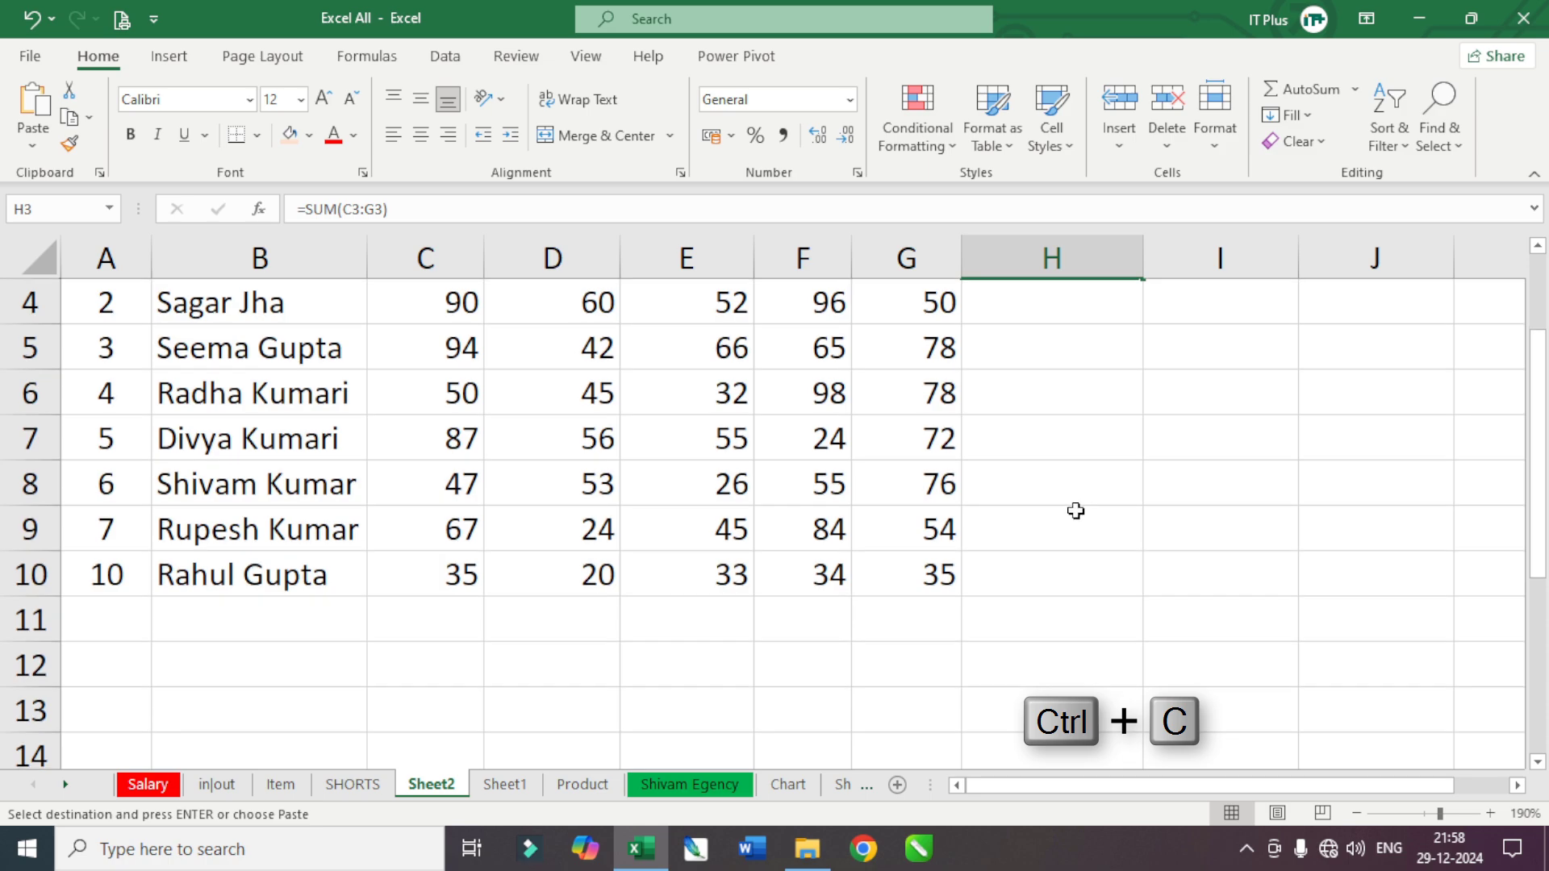
{"action": "scroll", "coordinate": [1073, 504], "scroll_direction": "up", "scroll_amount": 1}
{"action": "left_click_drag", "start_coordinate": [1032, 464], "coordinate": [1031, 707]}
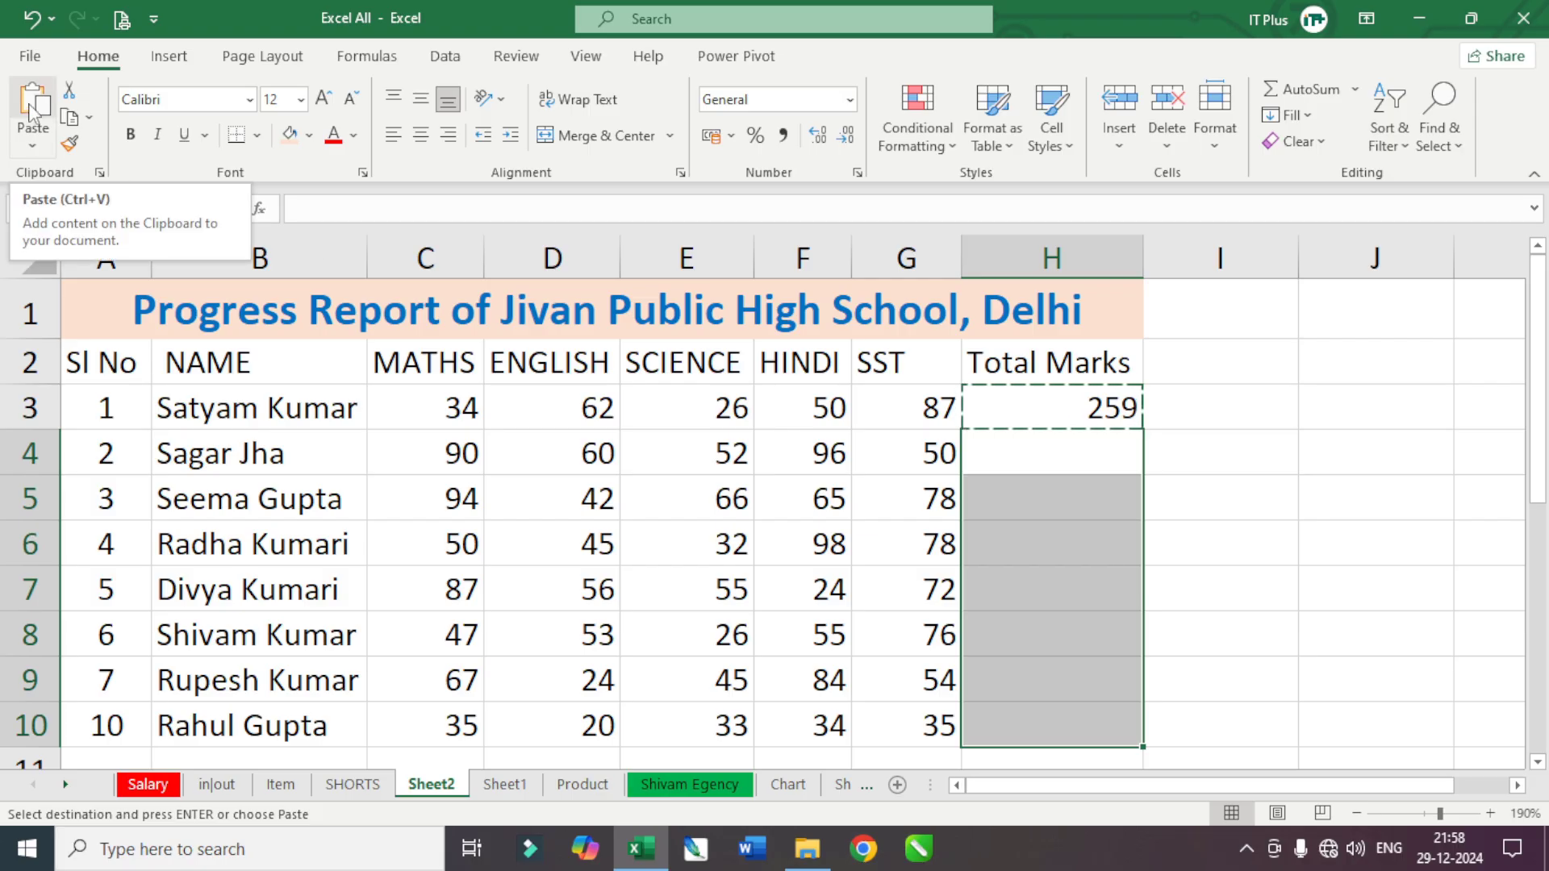
{"action": "key", "text": "ctrl+v"}
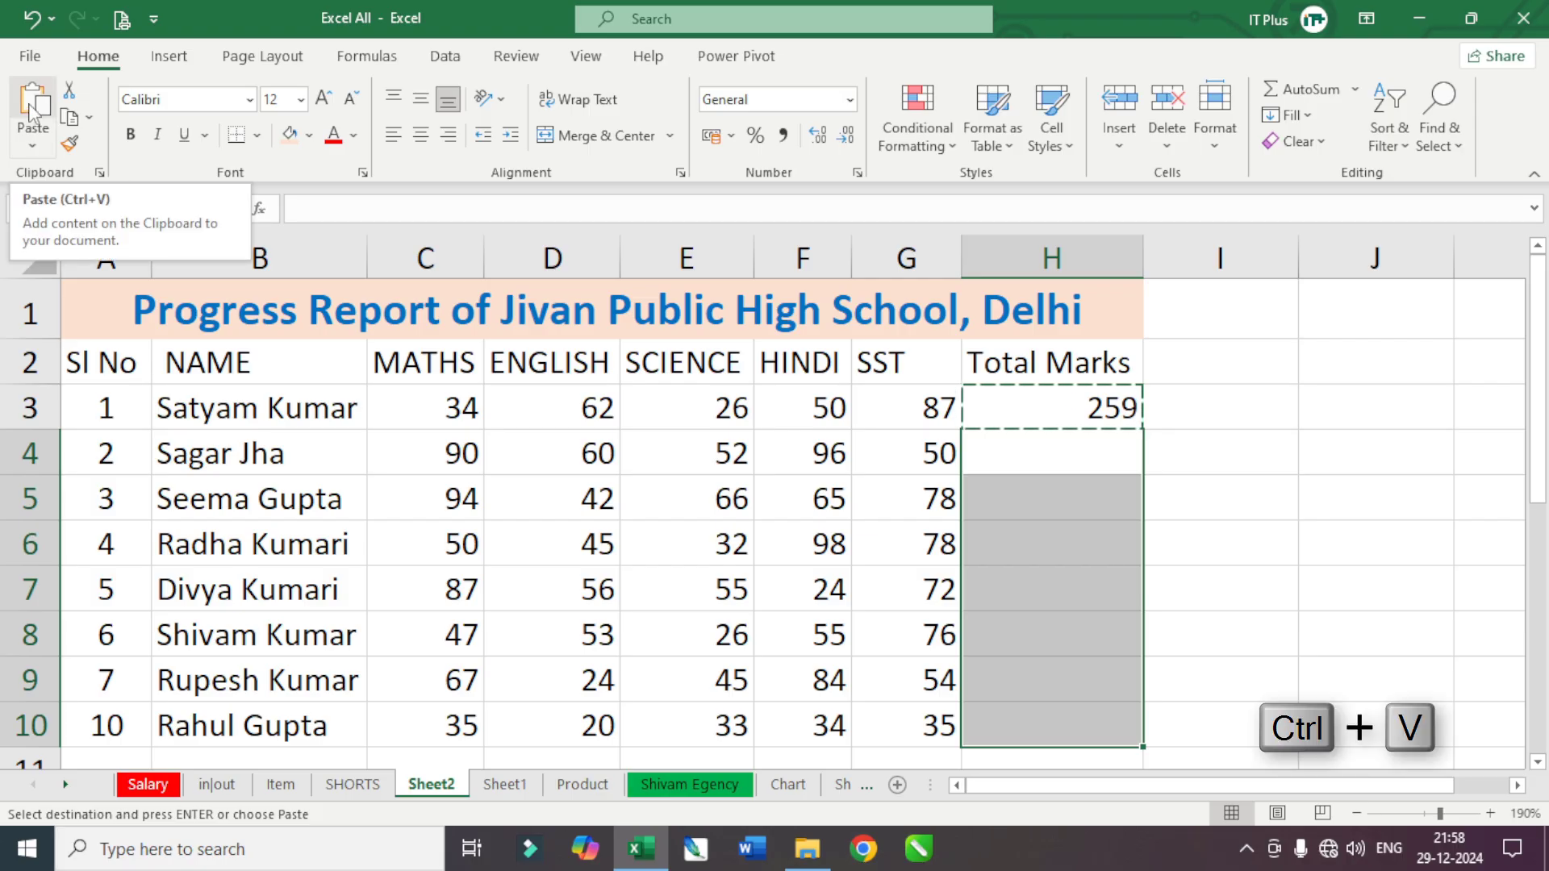
{"action": "left_click", "coordinate": [33, 109]}
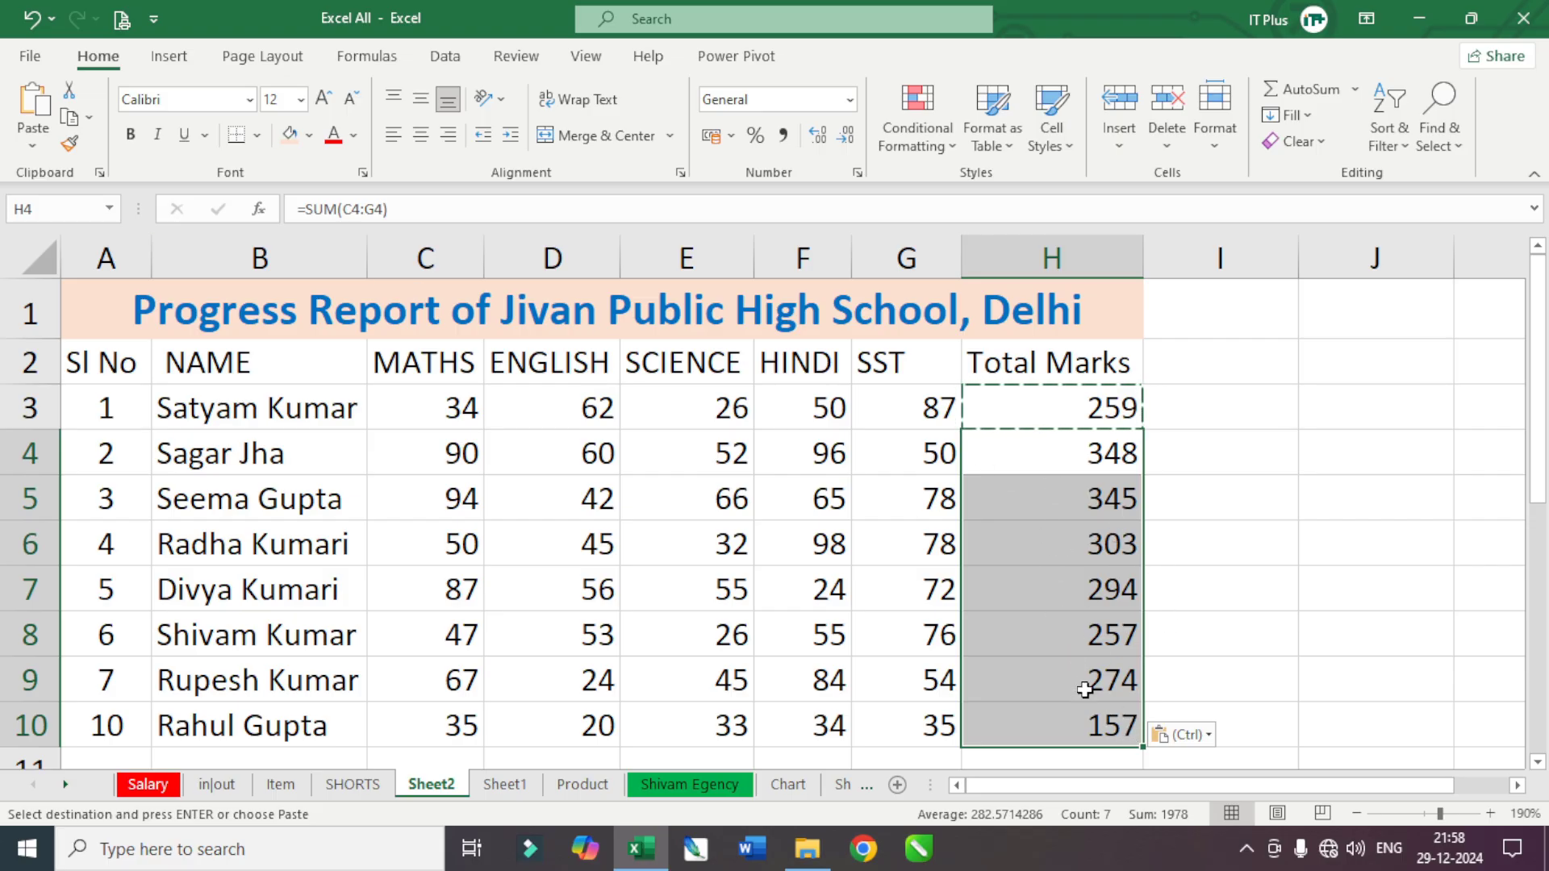
{"action": "scroll", "coordinate": [1084, 687], "scroll_direction": "down", "scroll_amount": 1}
{"action": "scroll", "coordinate": [1027, 540], "scroll_direction": "up", "scroll_amount": 1}
{"action": "scroll", "coordinate": [1041, 616], "scroll_direction": "down", "scroll_amount": 1}
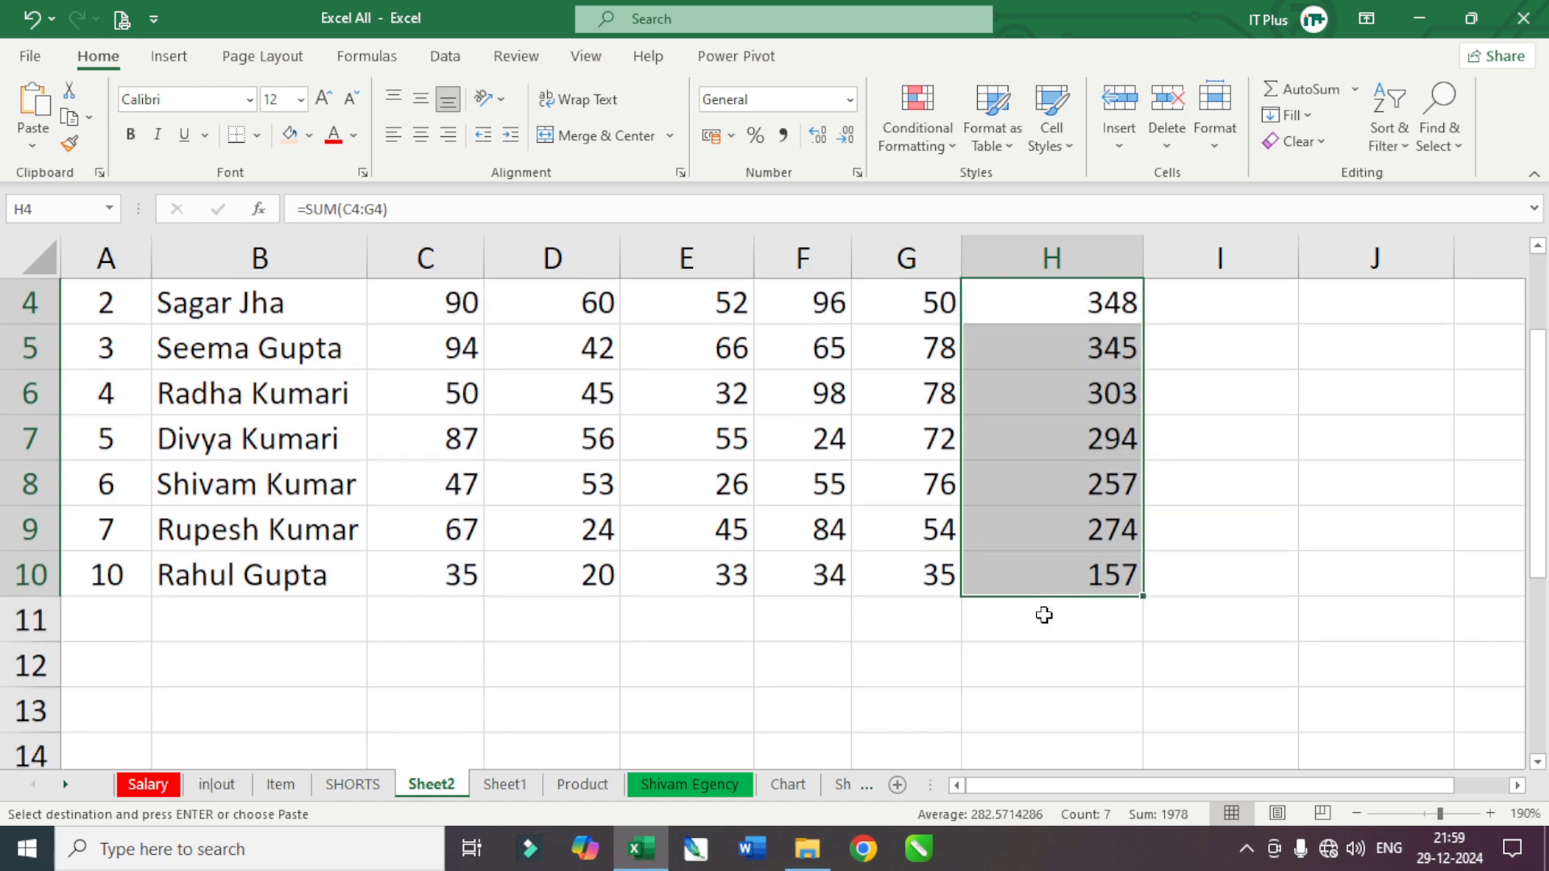
{"action": "left_click", "coordinate": [714, 668]}
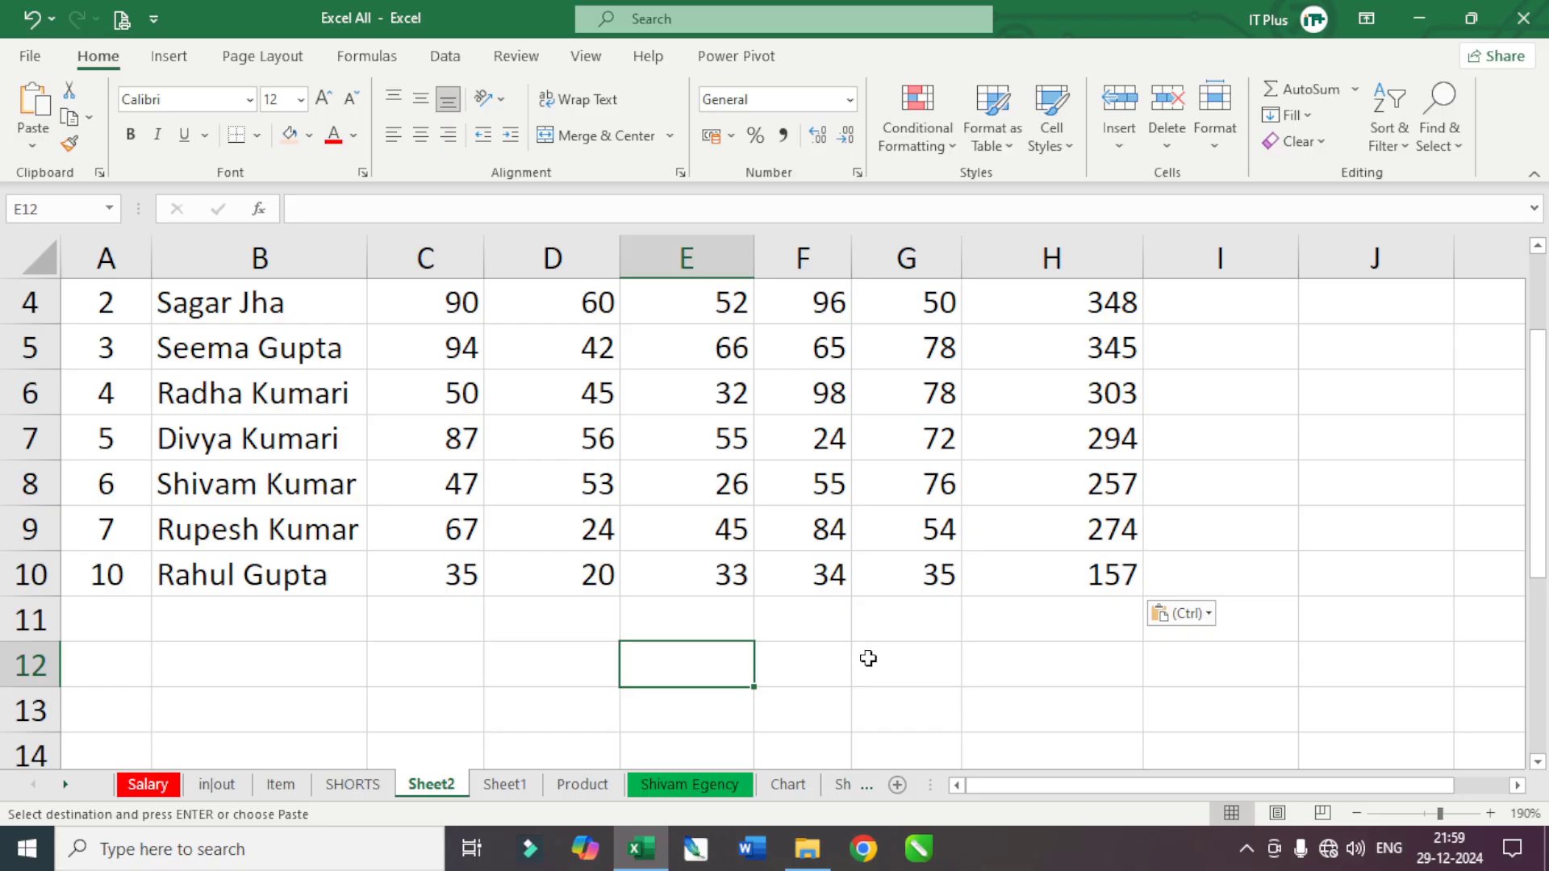
- Enter =SUM(D8,F7,G9,D5,E10) in cell D13 below the table, picking each referenced marks cell on the sheet
{"action": "scroll", "coordinate": [867, 653], "scroll_direction": "down", "scroll_amount": 1, "text": "ctrl"}
{"action": "scroll", "coordinate": [903, 618], "scroll_direction": "down", "scroll_amount": 1}
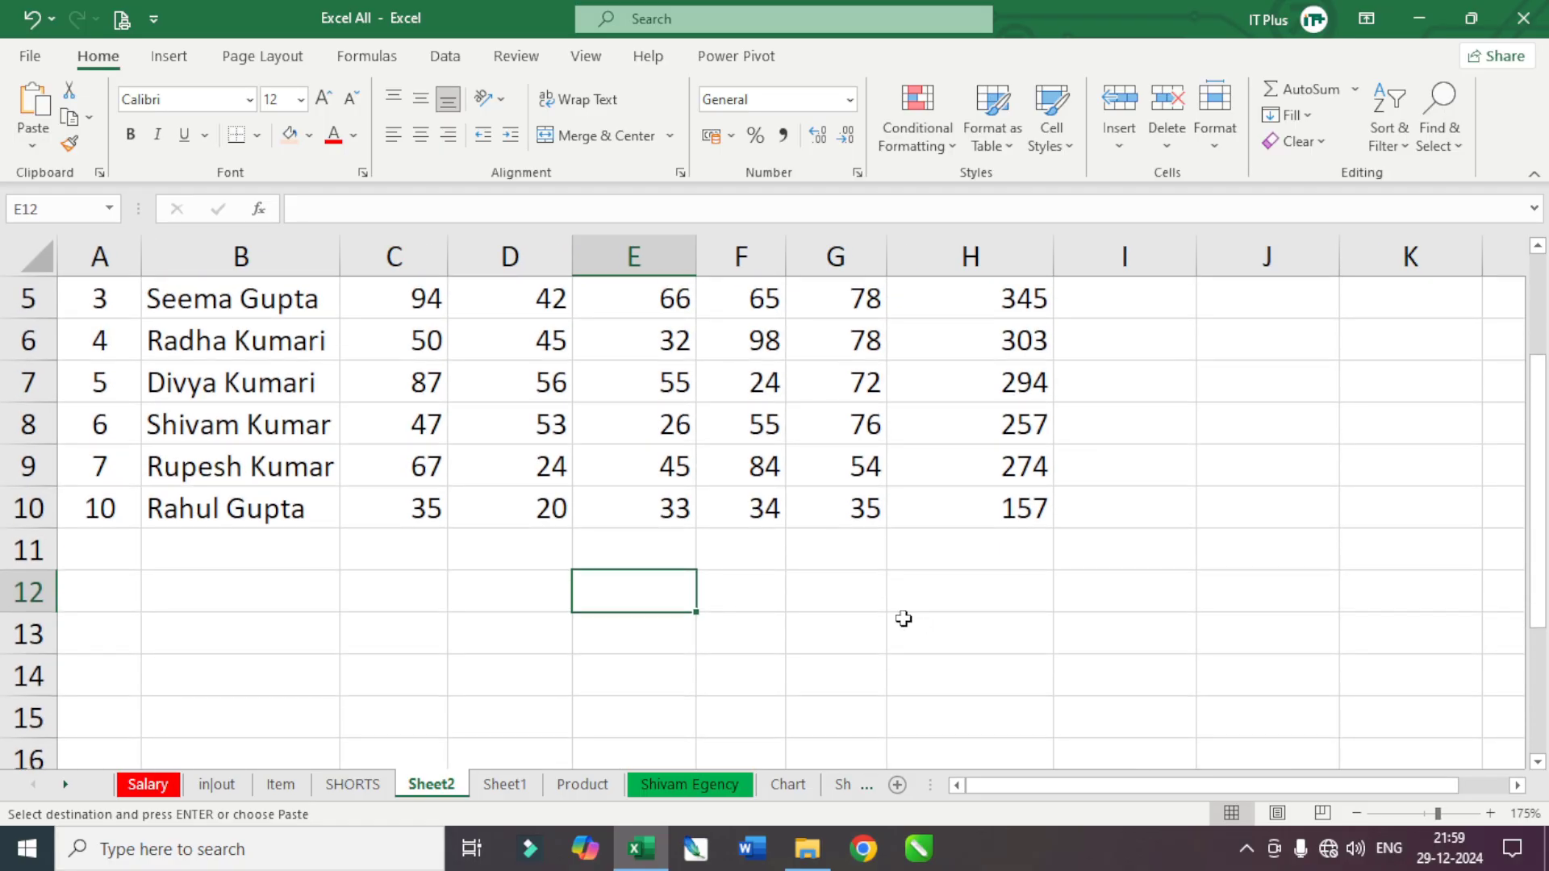
{"action": "left_click", "coordinate": [477, 638]}
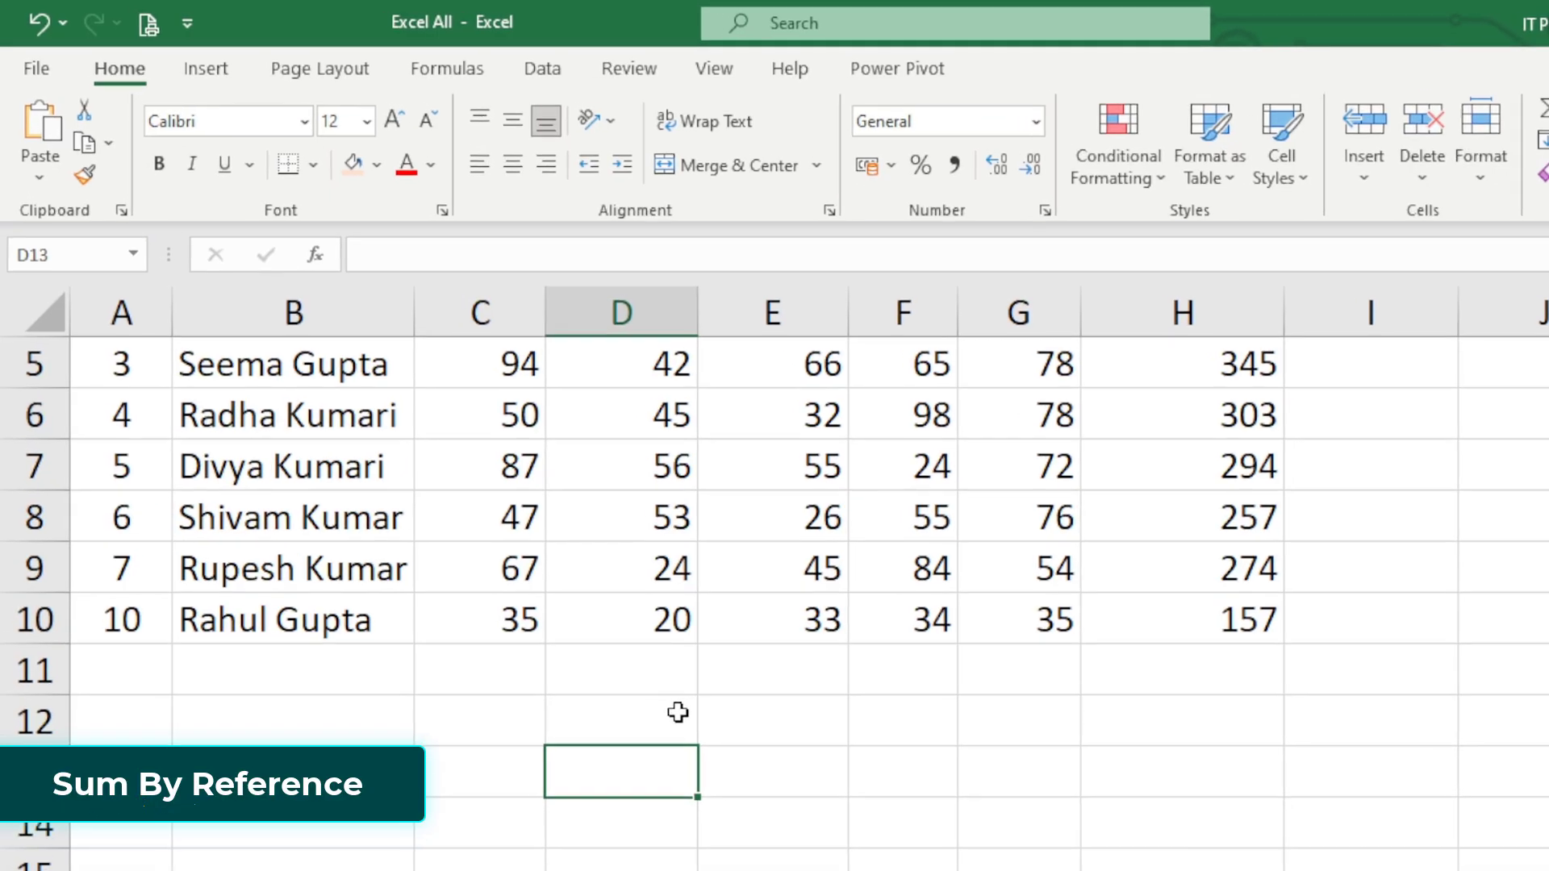
{"action": "type", "text": "=su"}
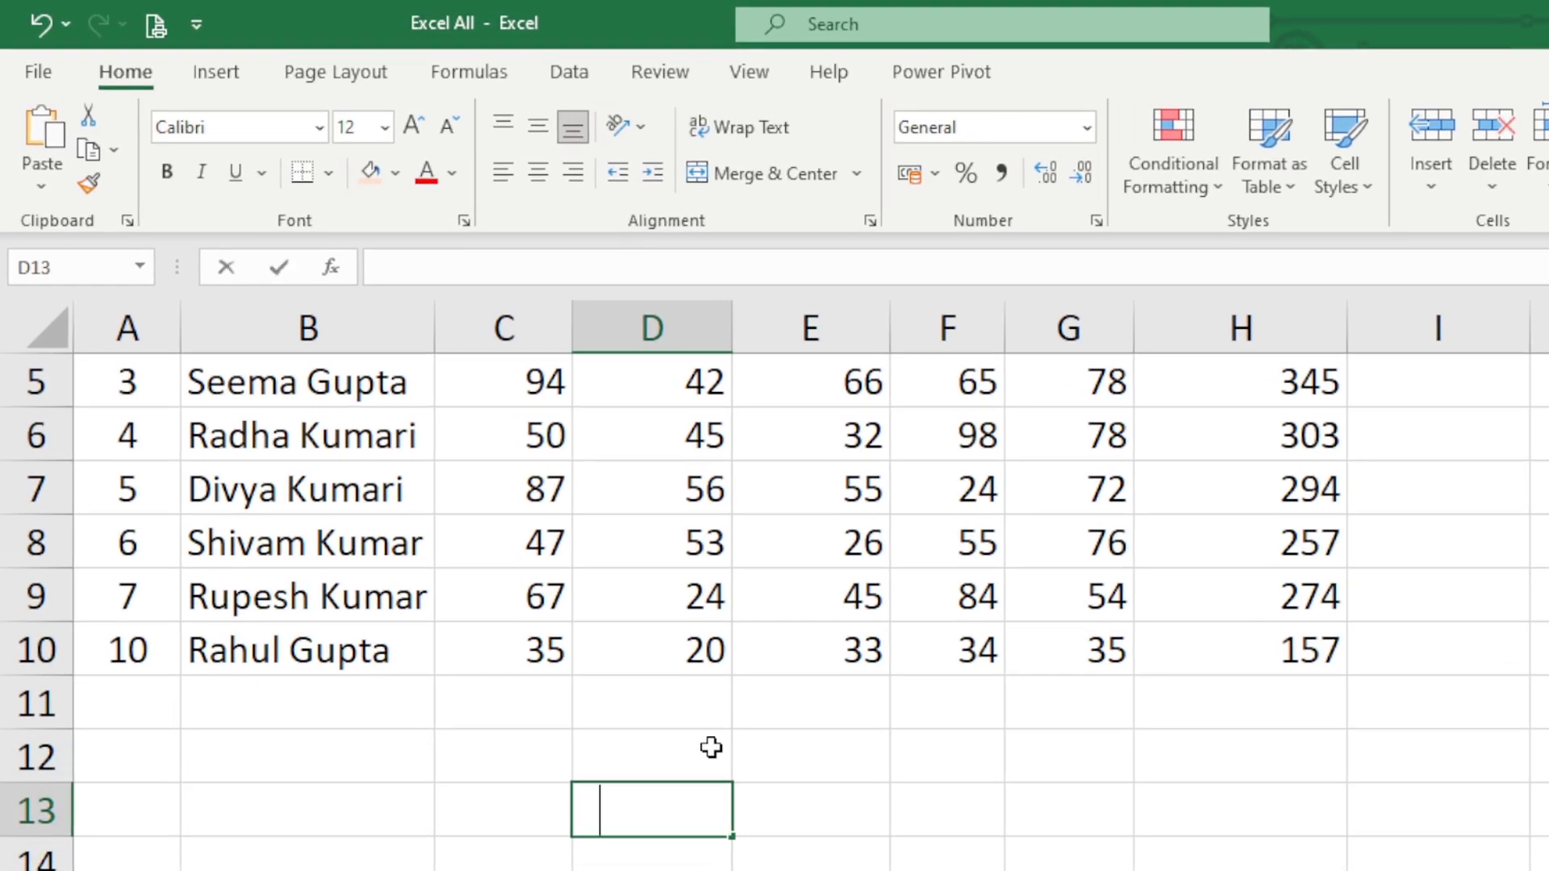
{"action": "type", "text": "m"}
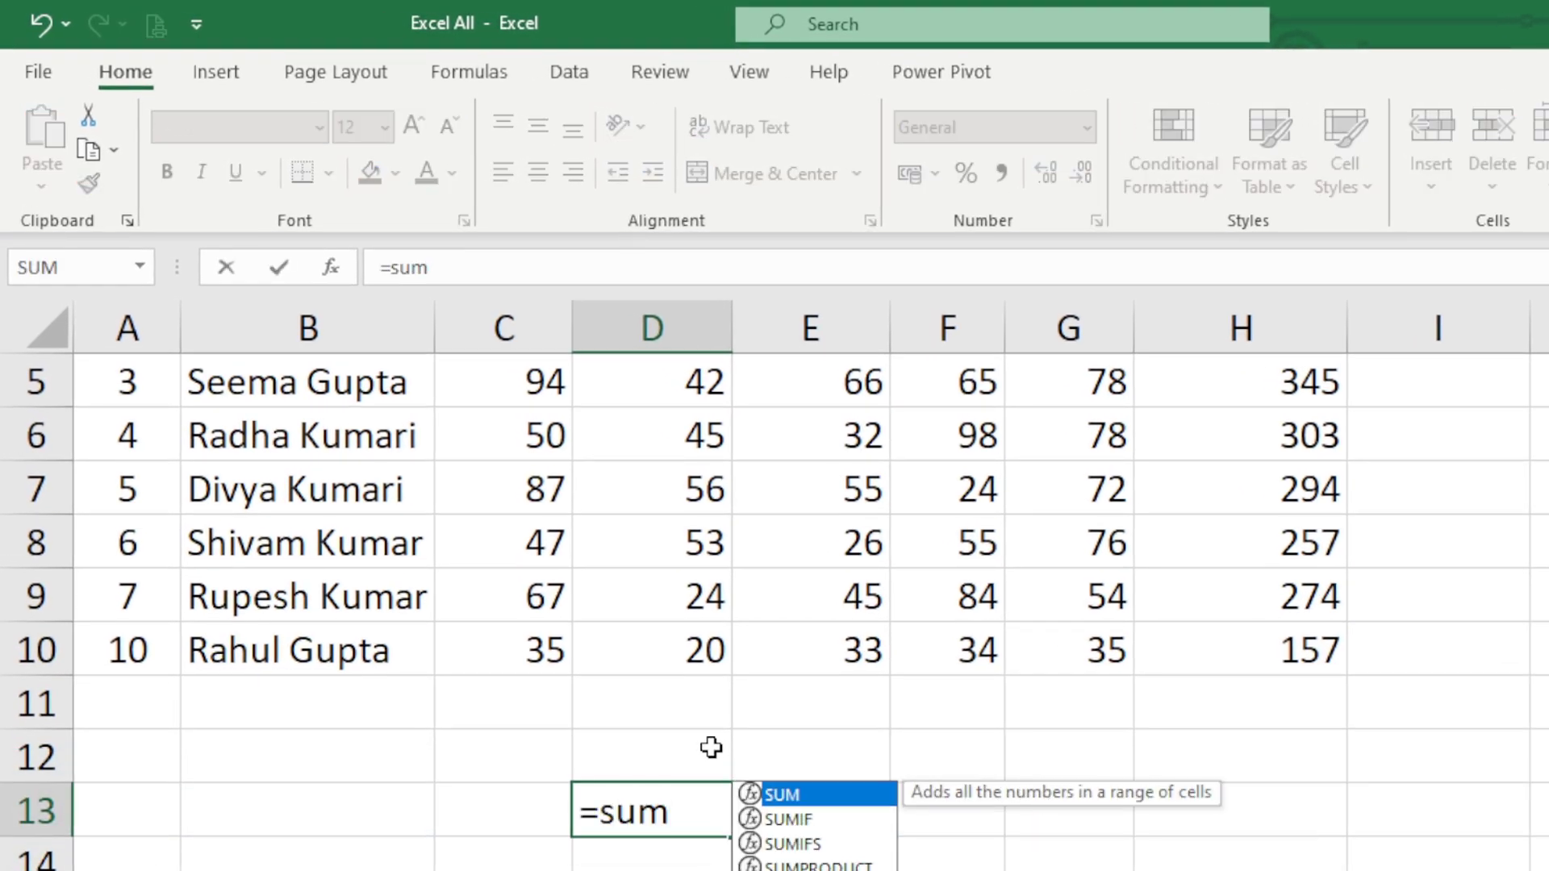
{"action": "type", "text": "("}
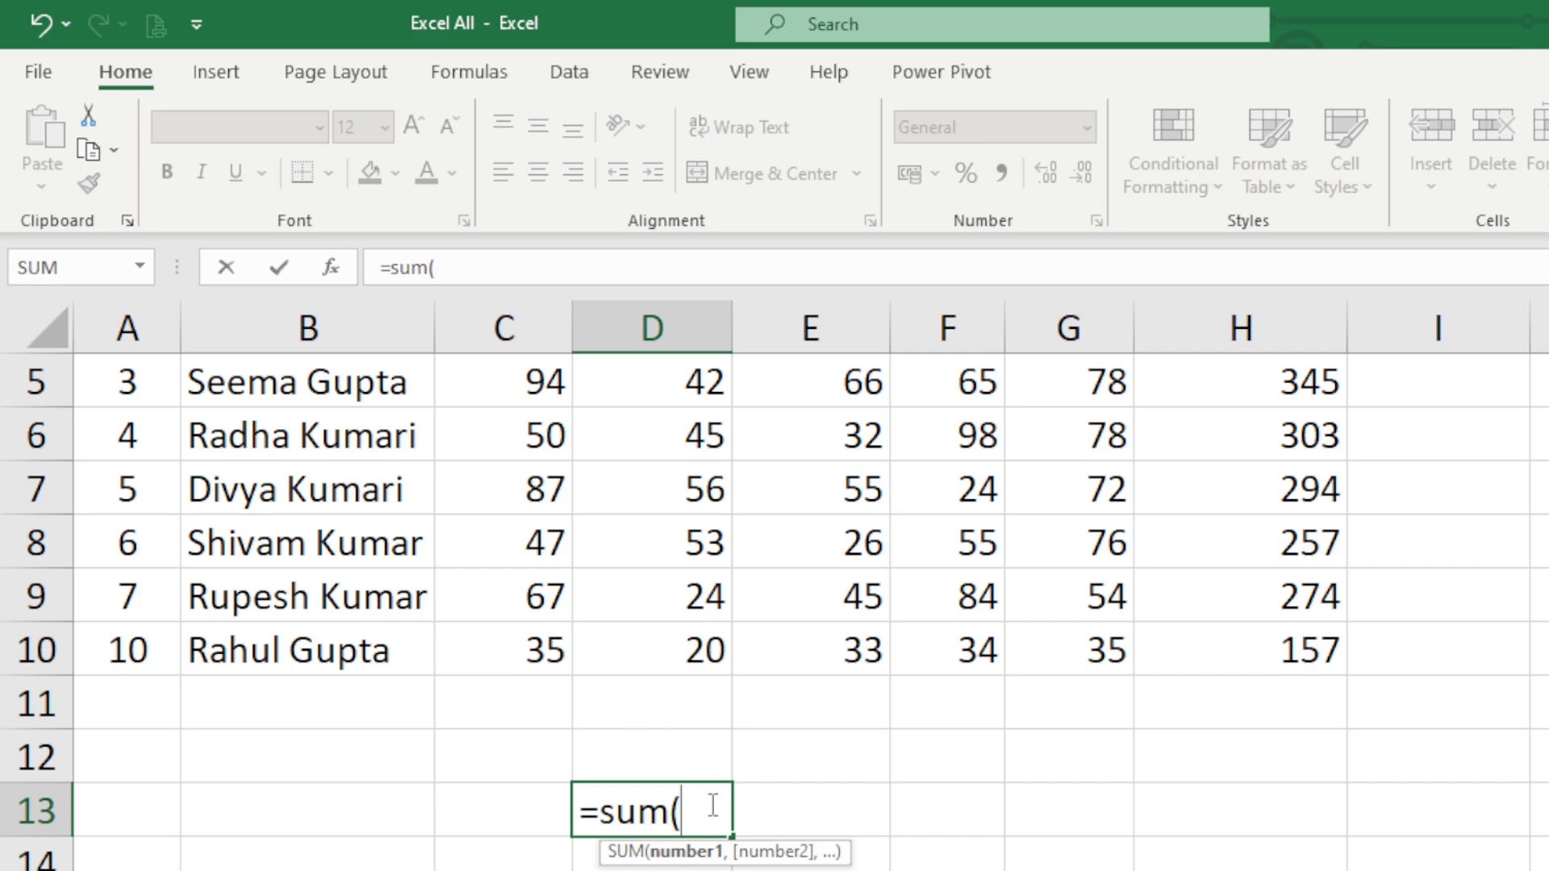
{"action": "left_click", "coordinate": [662, 546]}
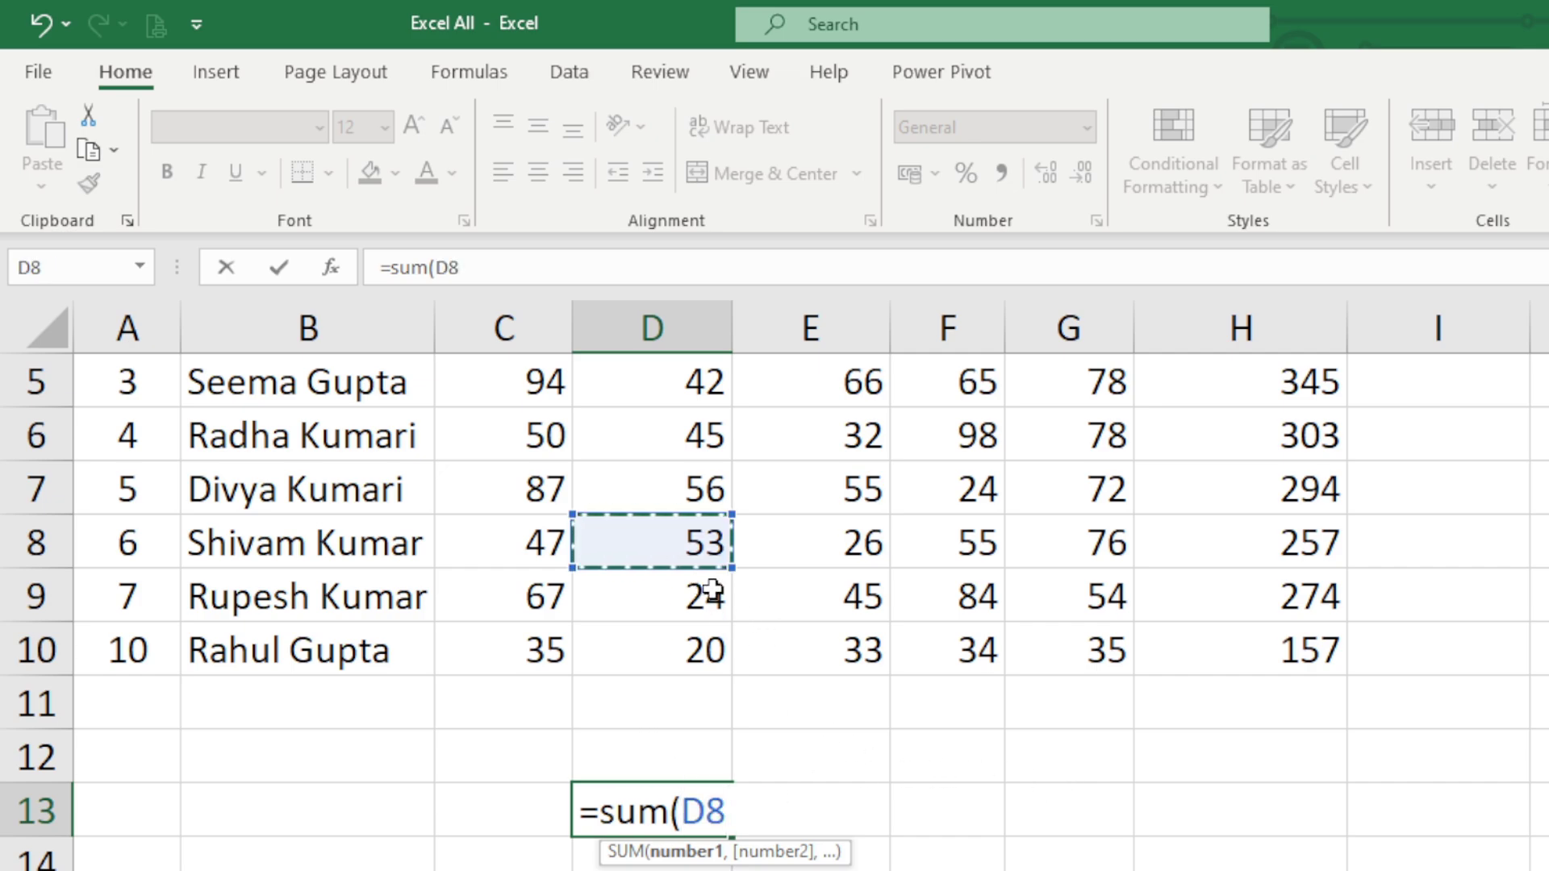
{"action": "type", "text": ","}
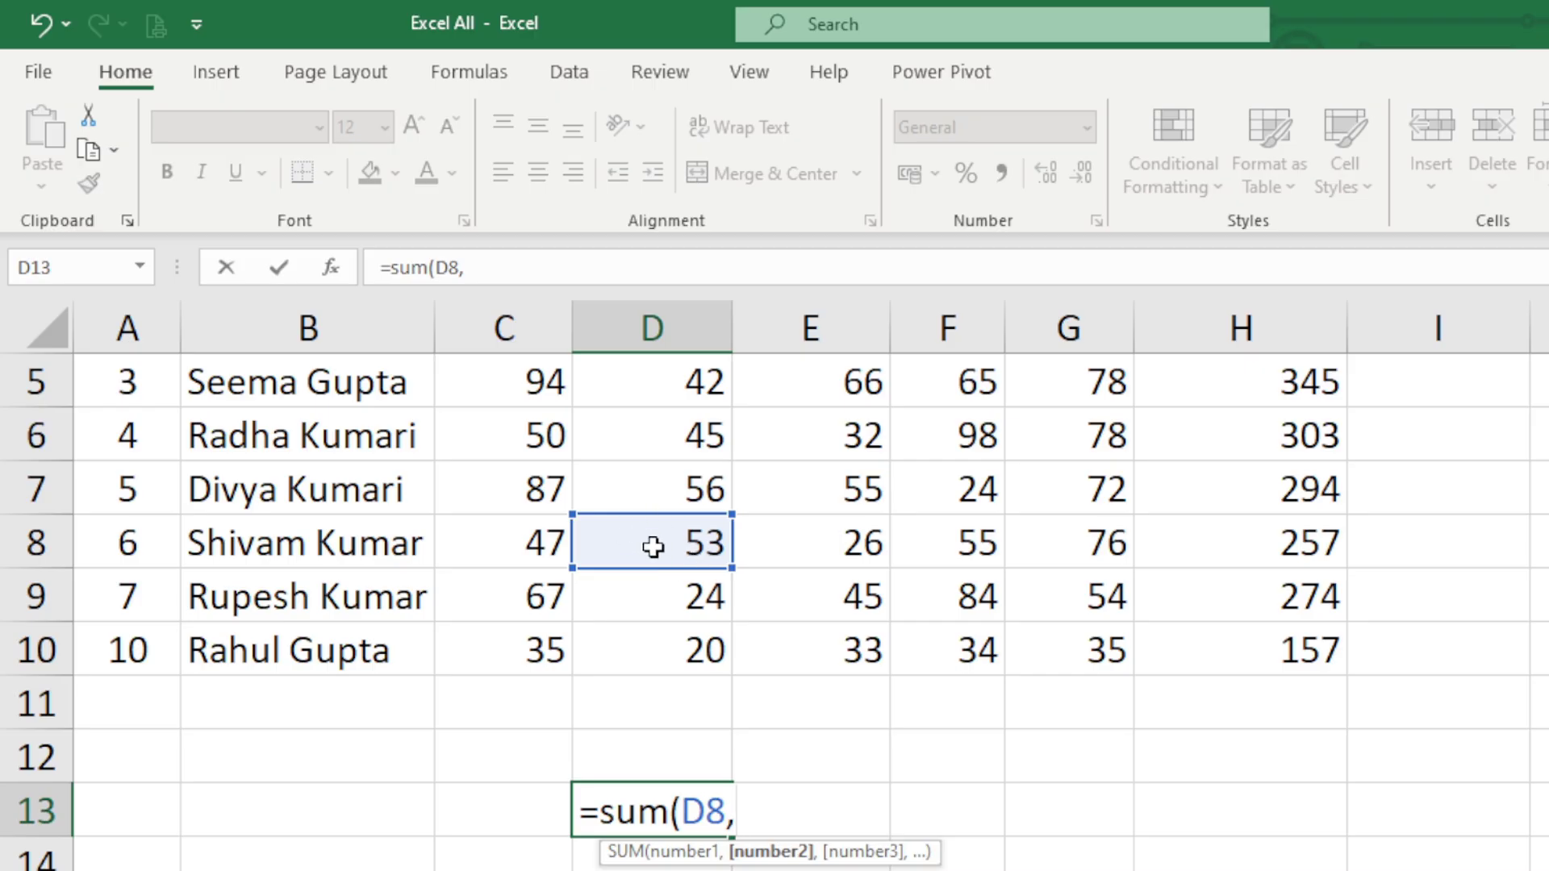
{"action": "left_click", "coordinate": [962, 489]}
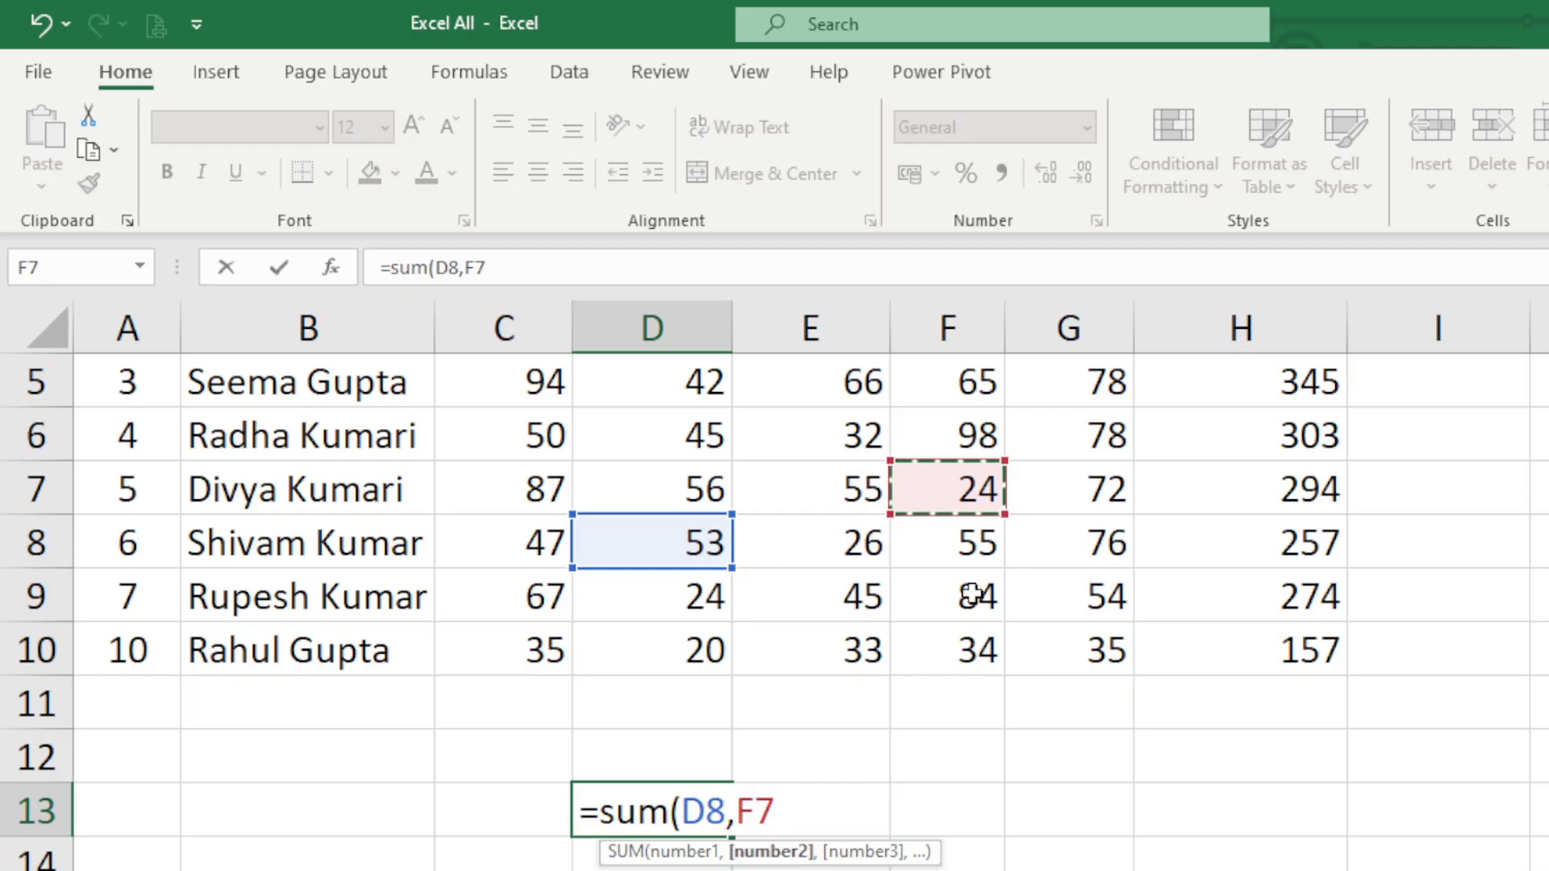
{"action": "type", "text": ","}
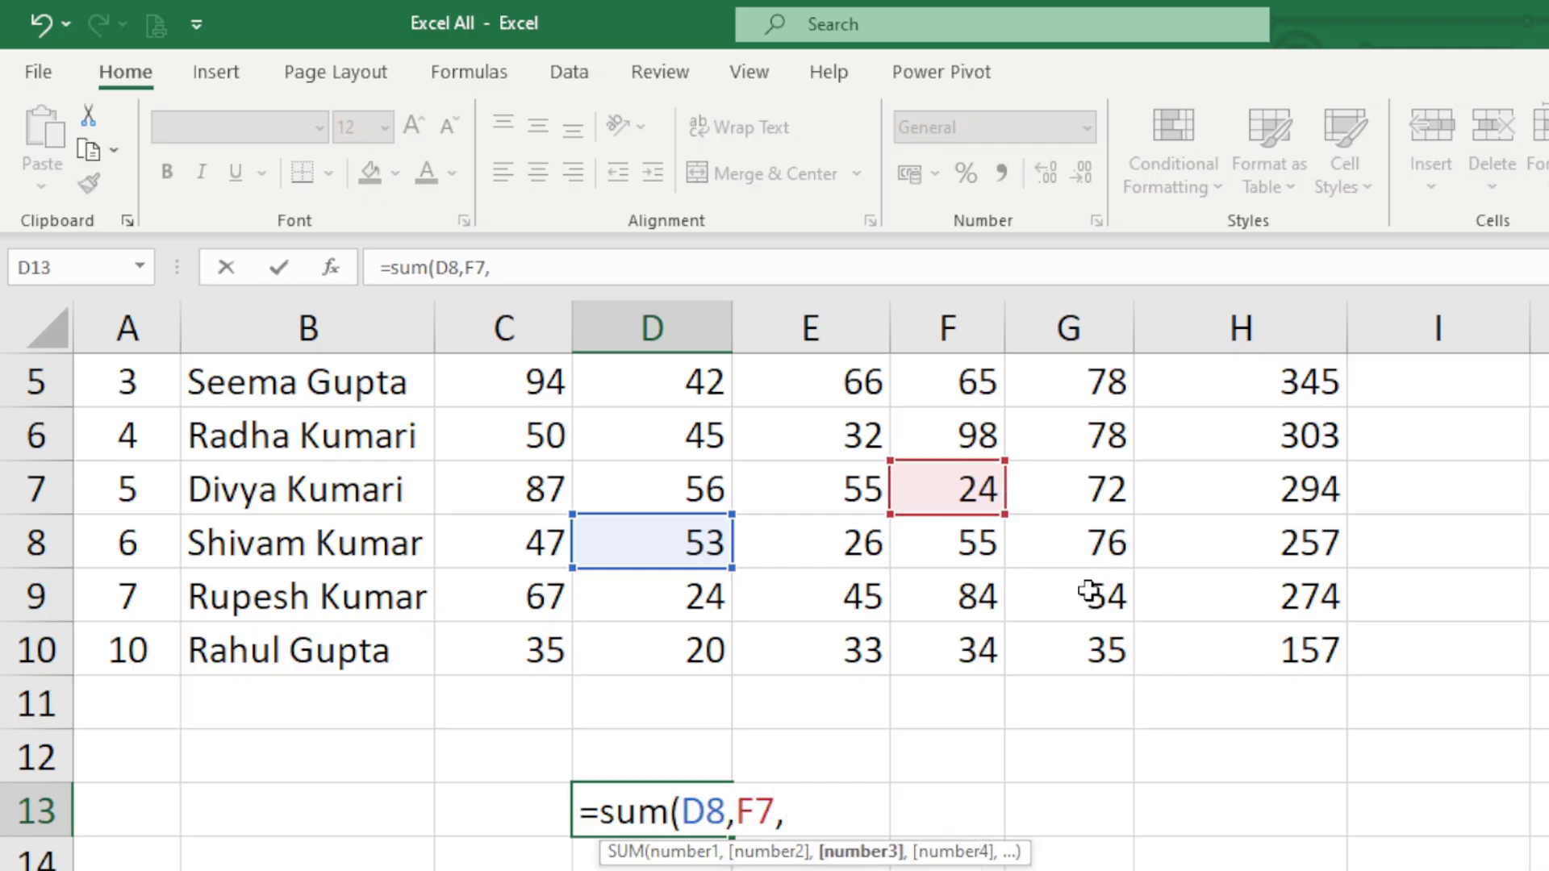
{"action": "left_click", "coordinate": [1089, 593]}
{"action": "type", "text": ","}
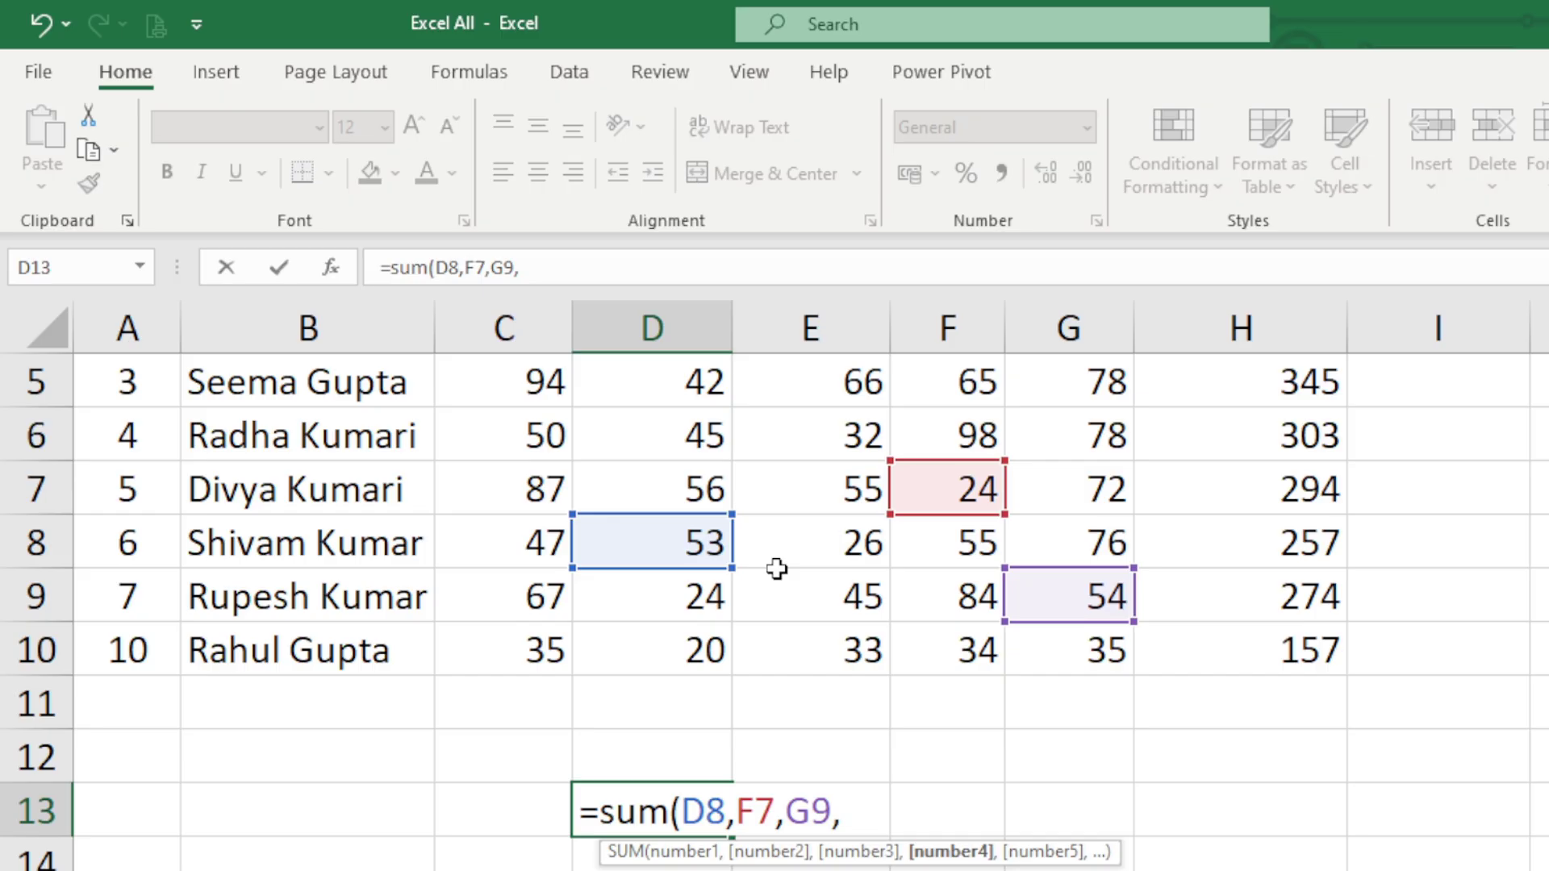
{"action": "left_click", "coordinate": [695, 389]}
{"action": "type", "text": ","}
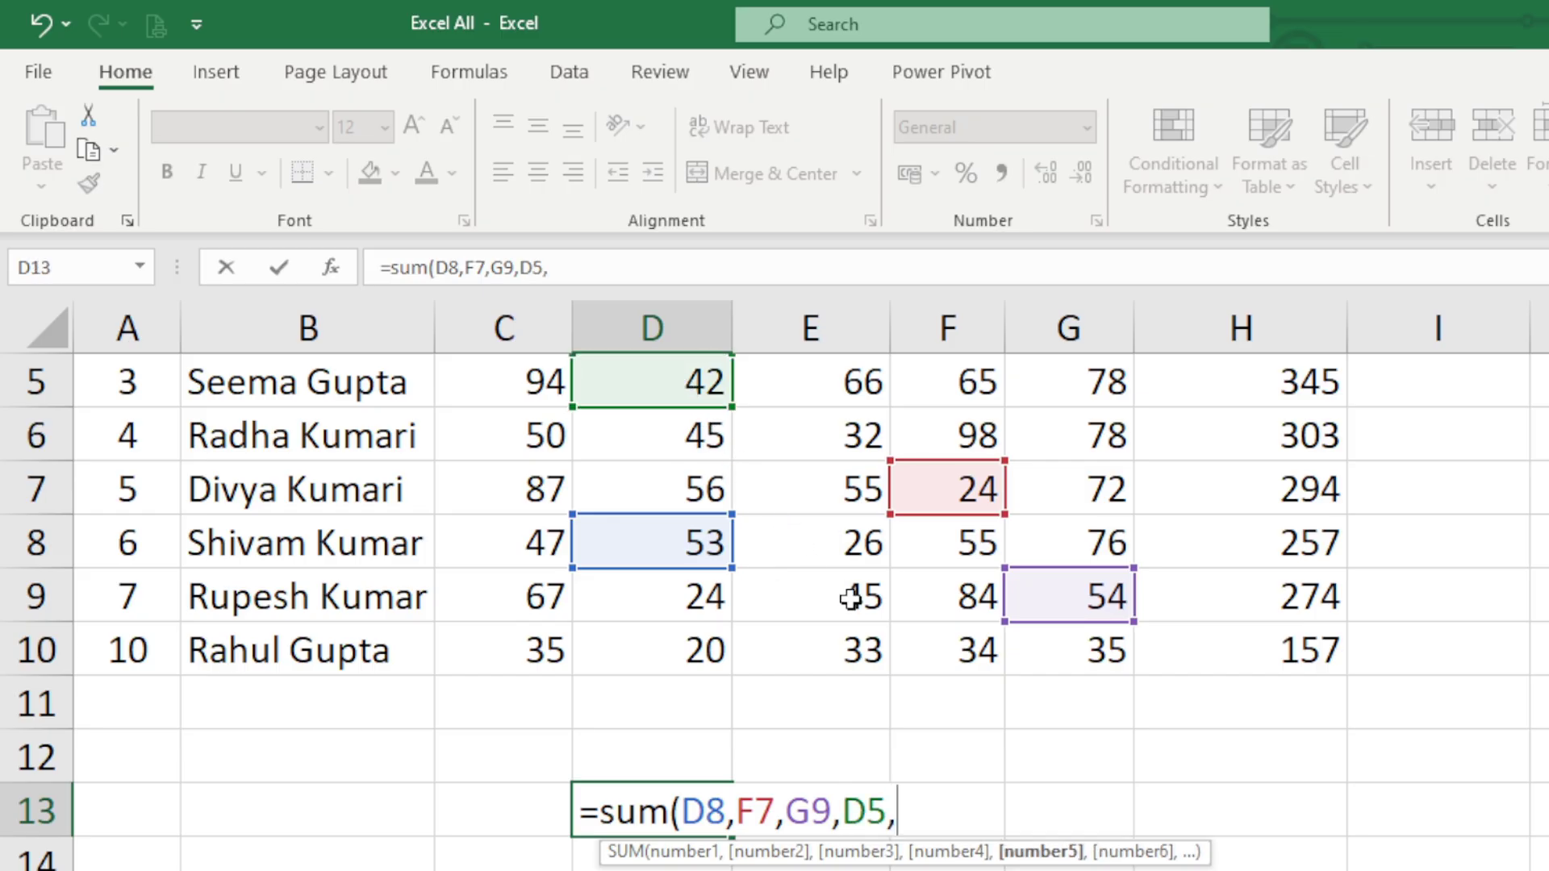
{"action": "left_click", "coordinate": [862, 653]}
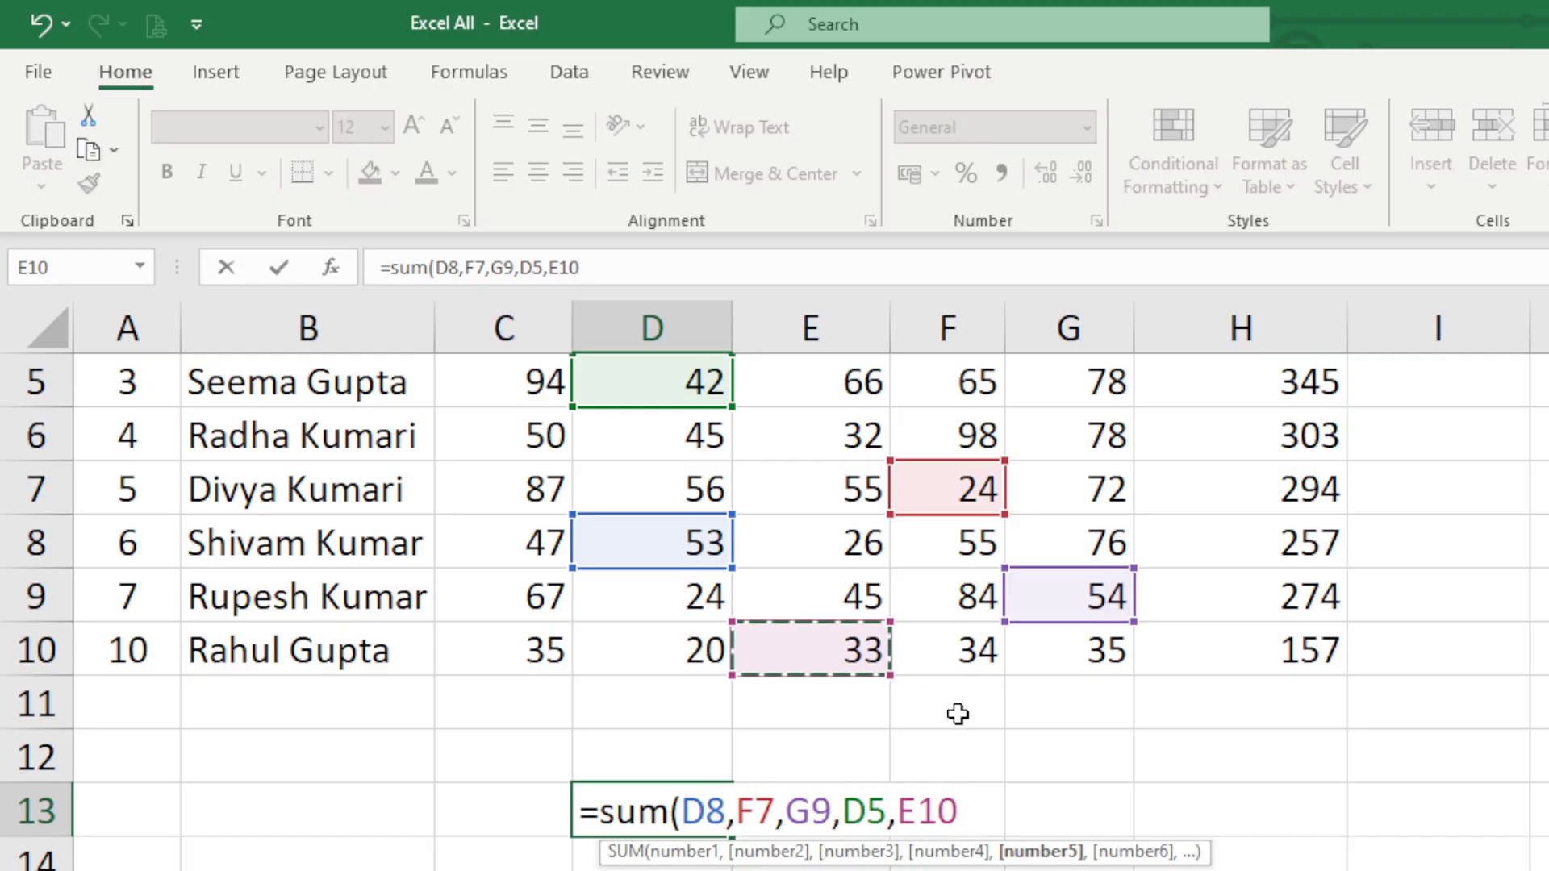
{"action": "type", "text": ")"}
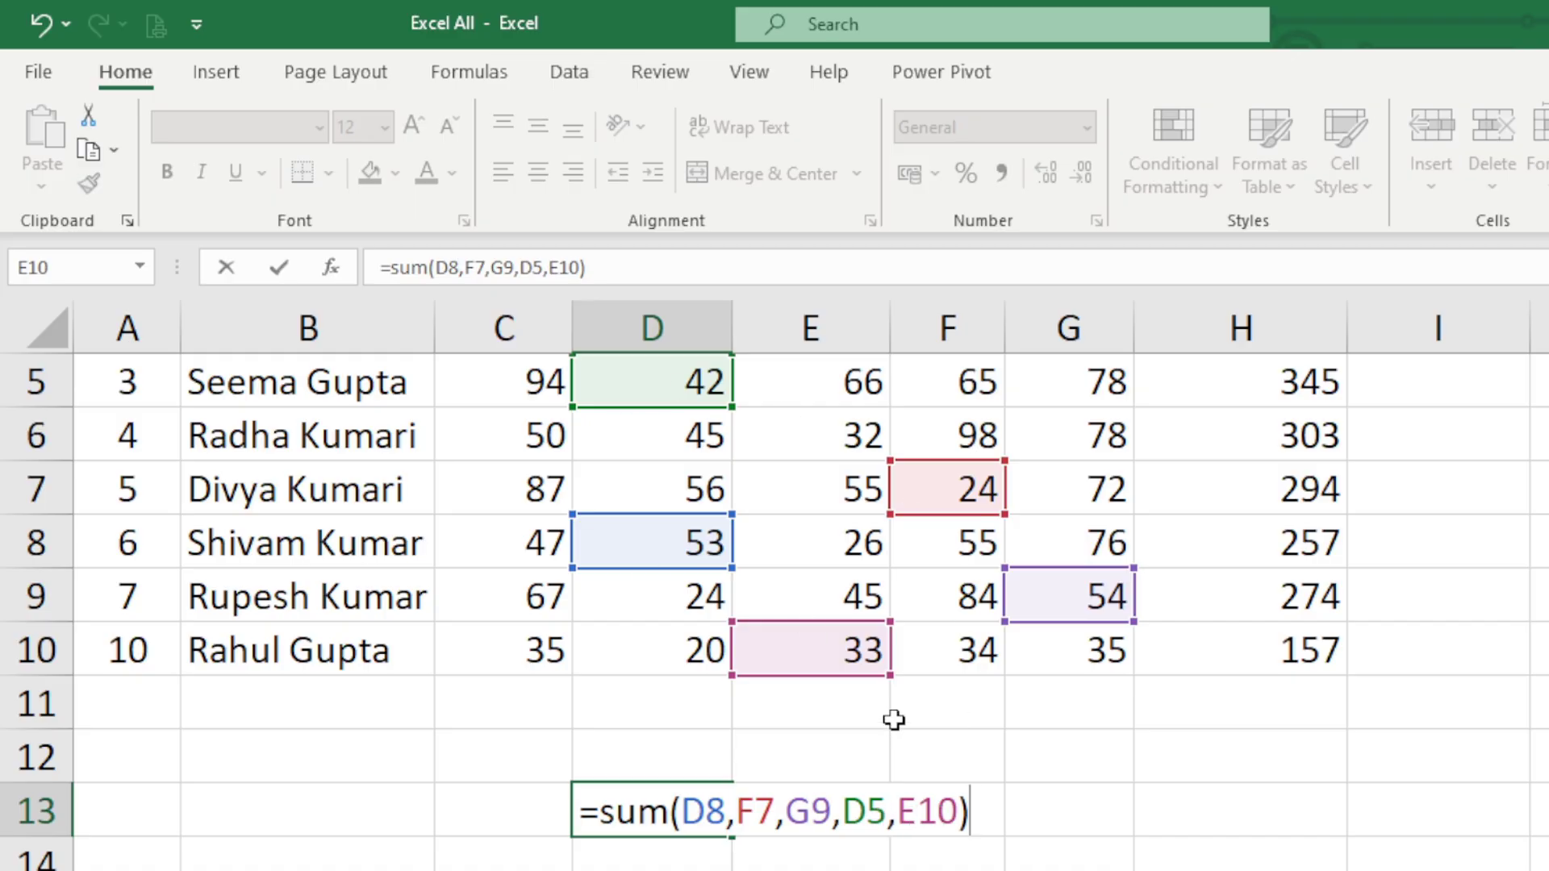
{"action": "key", "text": "Return"}
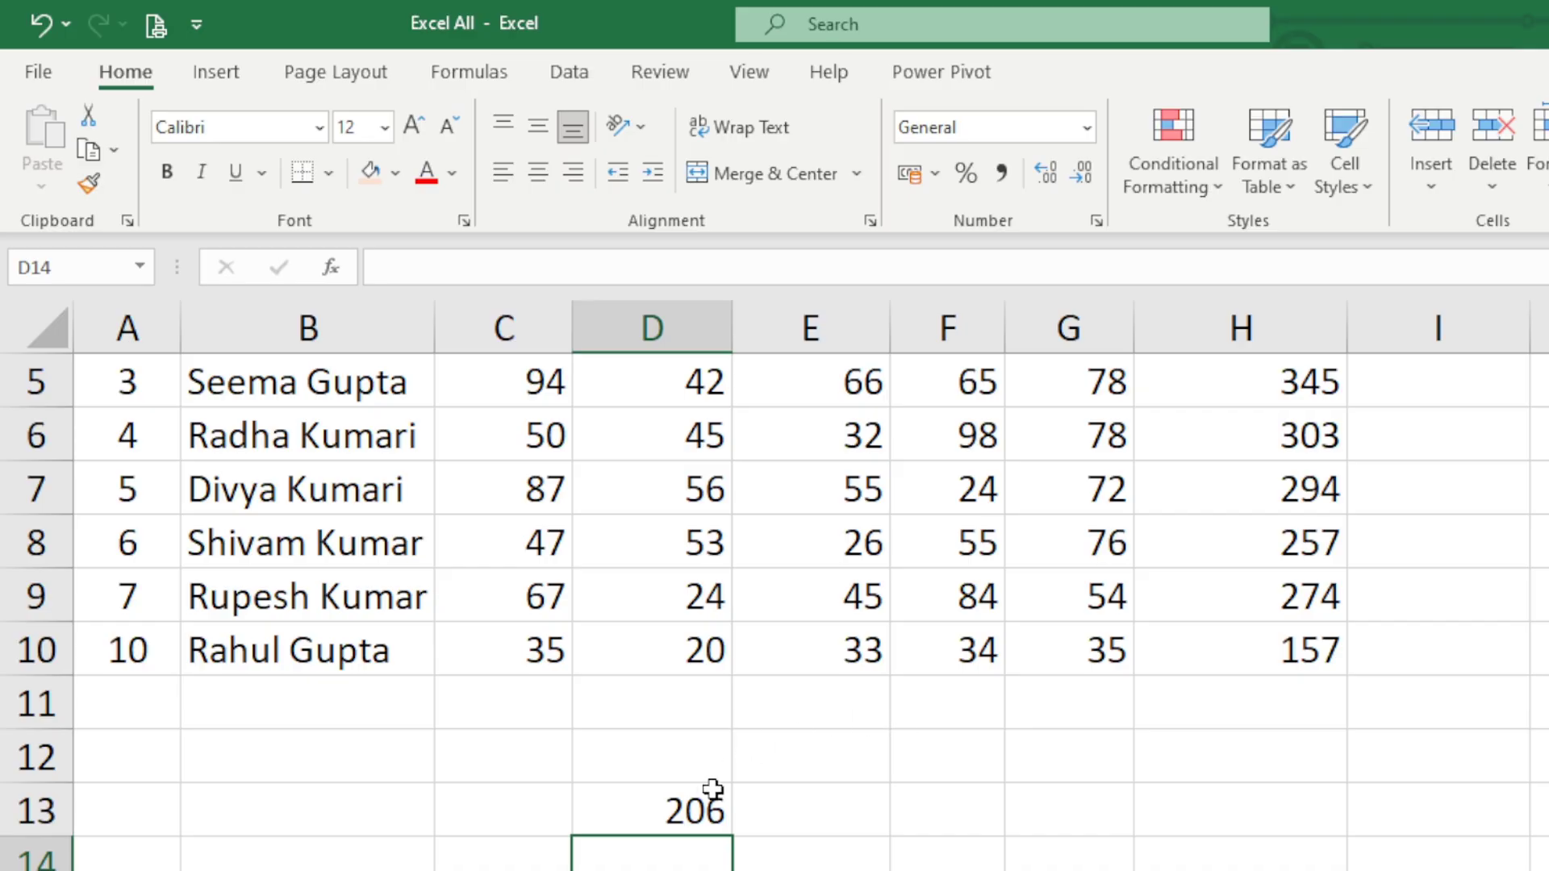
{"action": "left_click", "coordinate": [667, 816]}
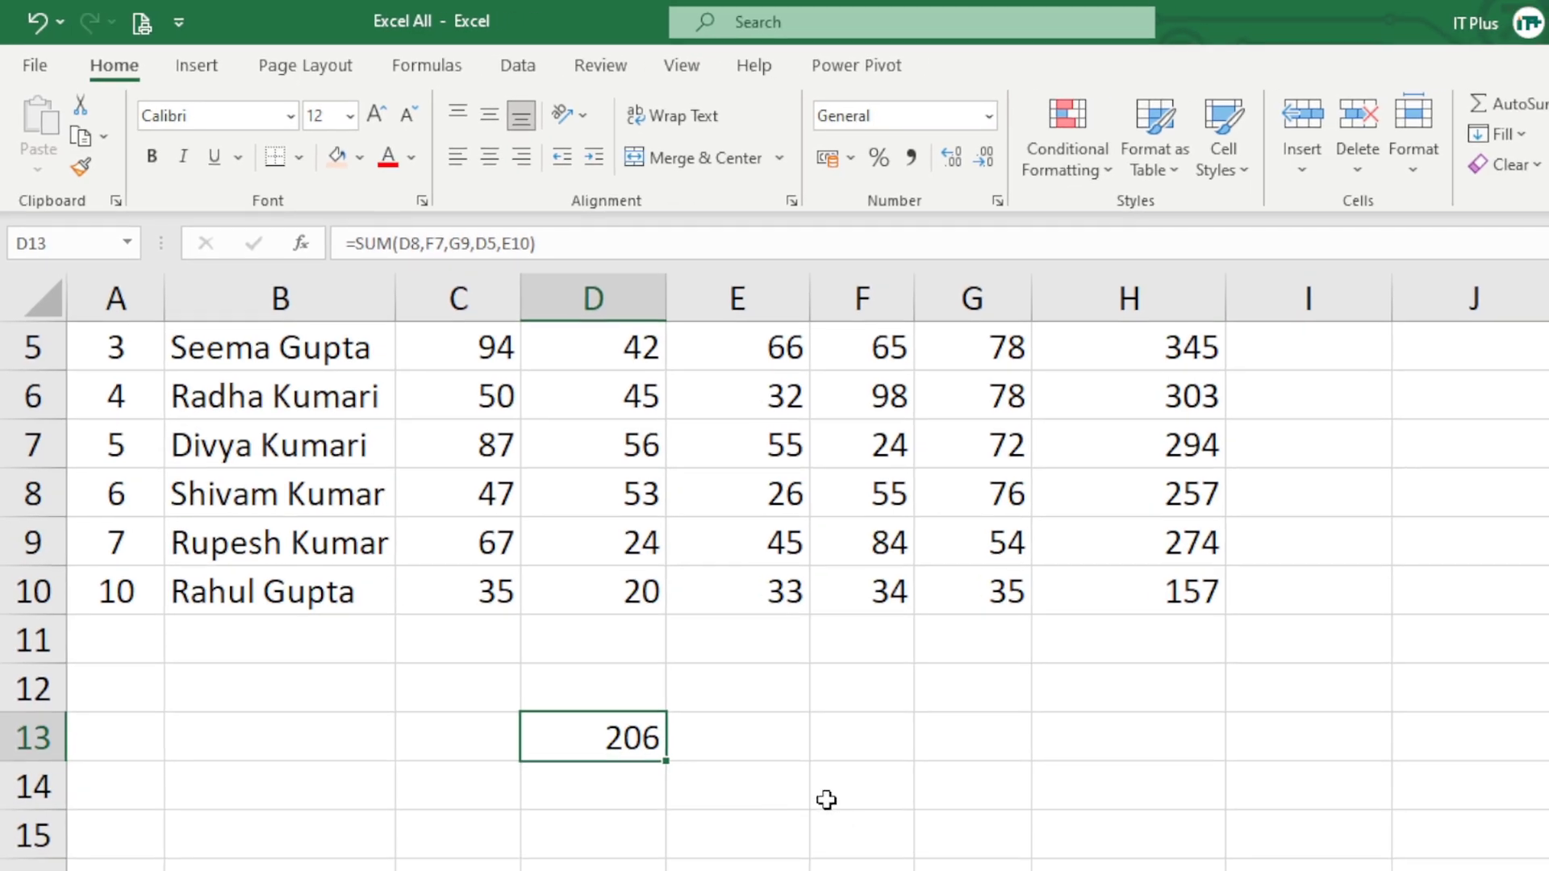
- Enter =SUM(52,65,75,39,48) in cell H14 to total directly supplied values, and select the resulting cell
{"action": "left_click", "coordinate": [1076, 789]}
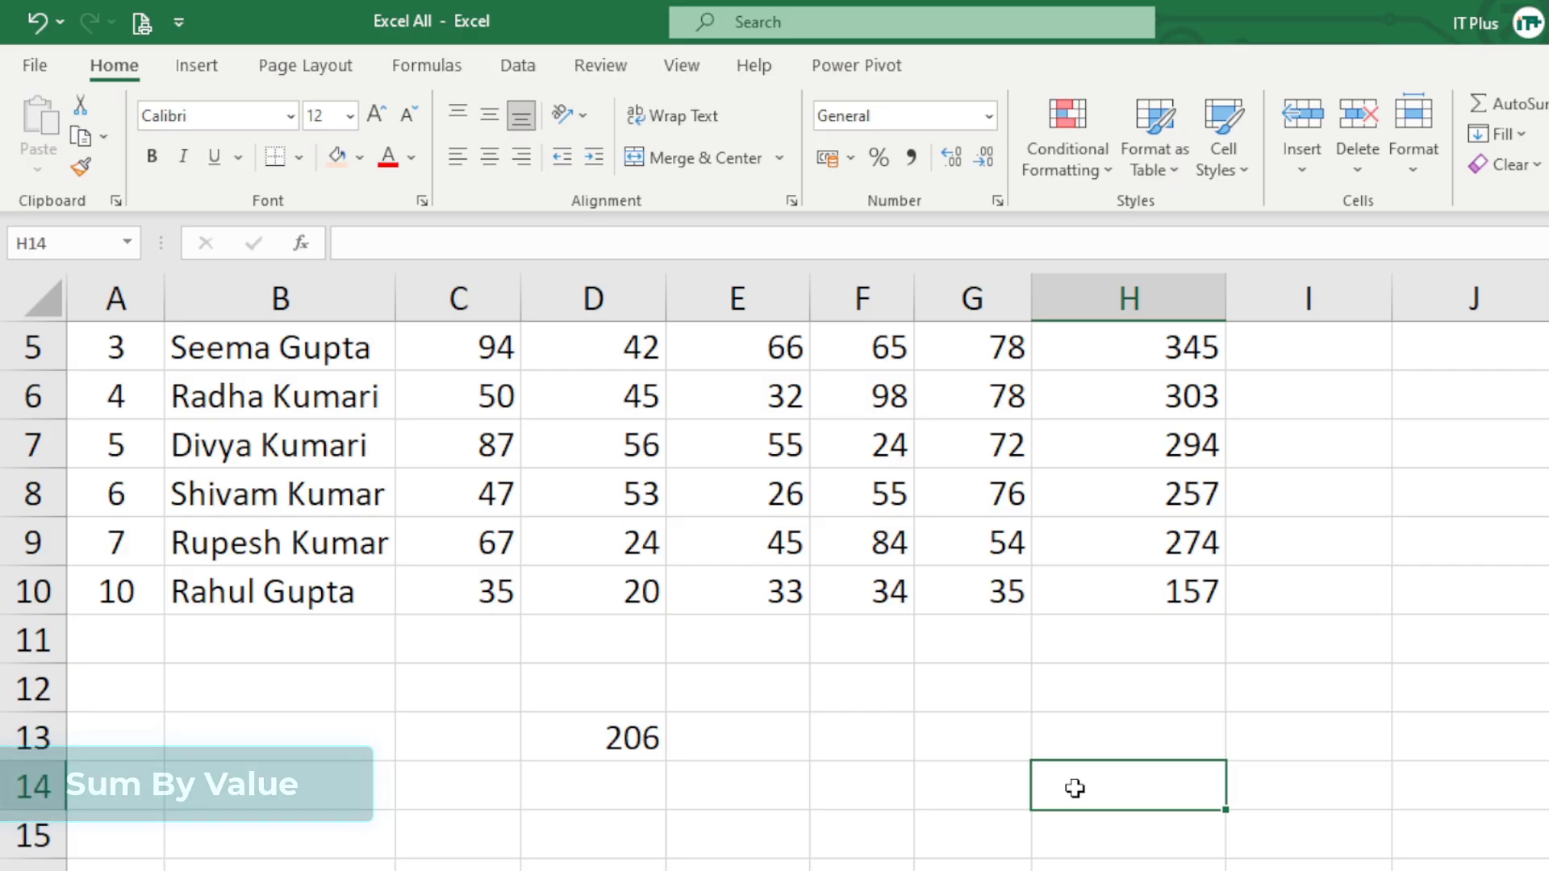
{"action": "type", "text": "="}
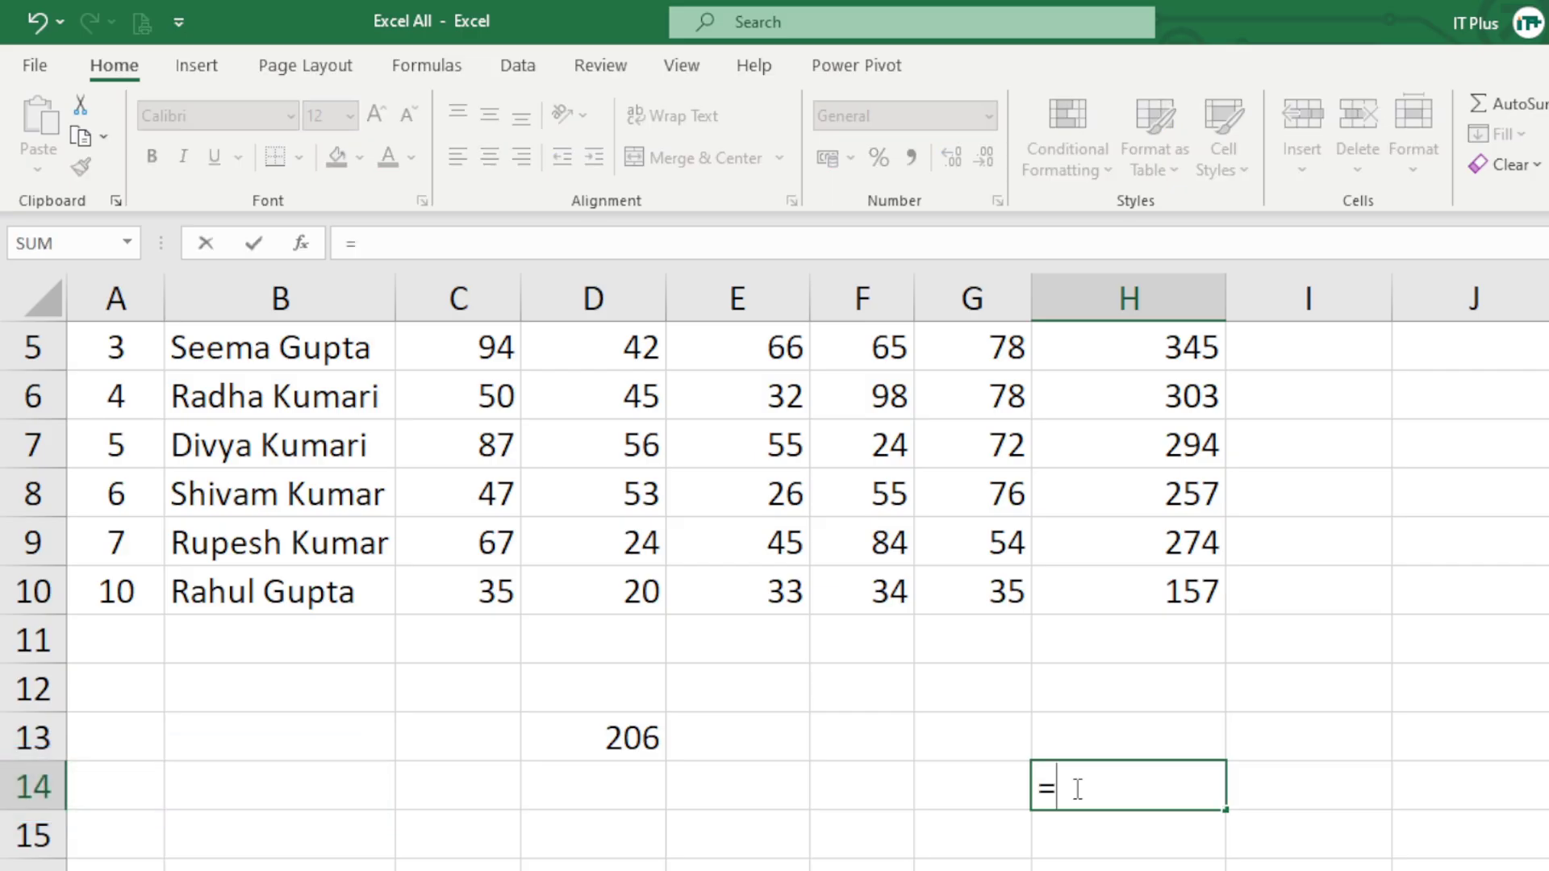
{"action": "type", "text": "sum"}
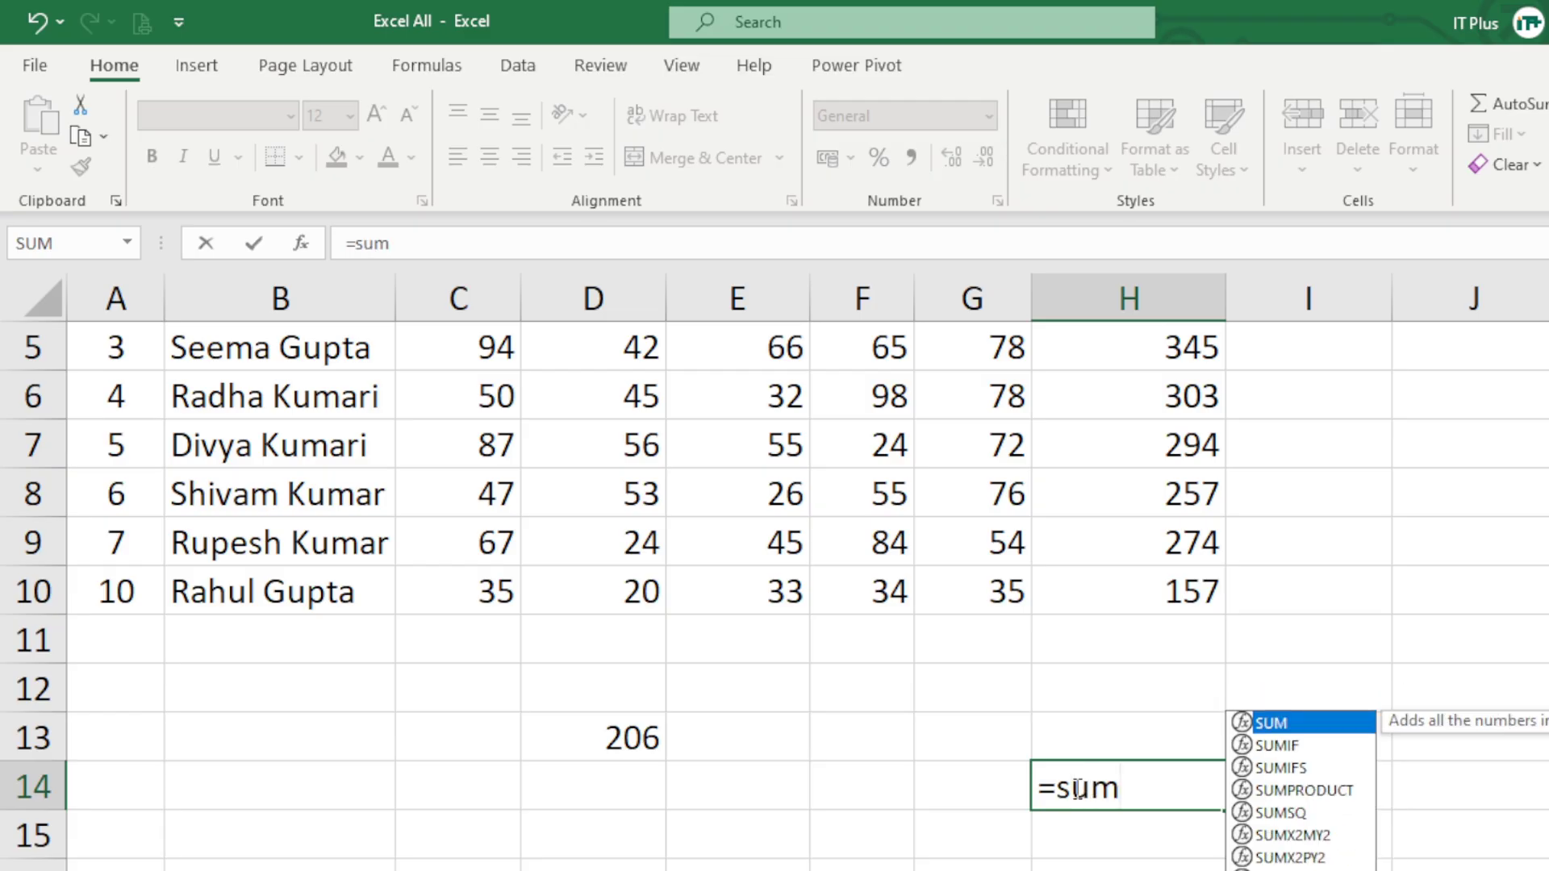
{"action": "type", "text": "("}
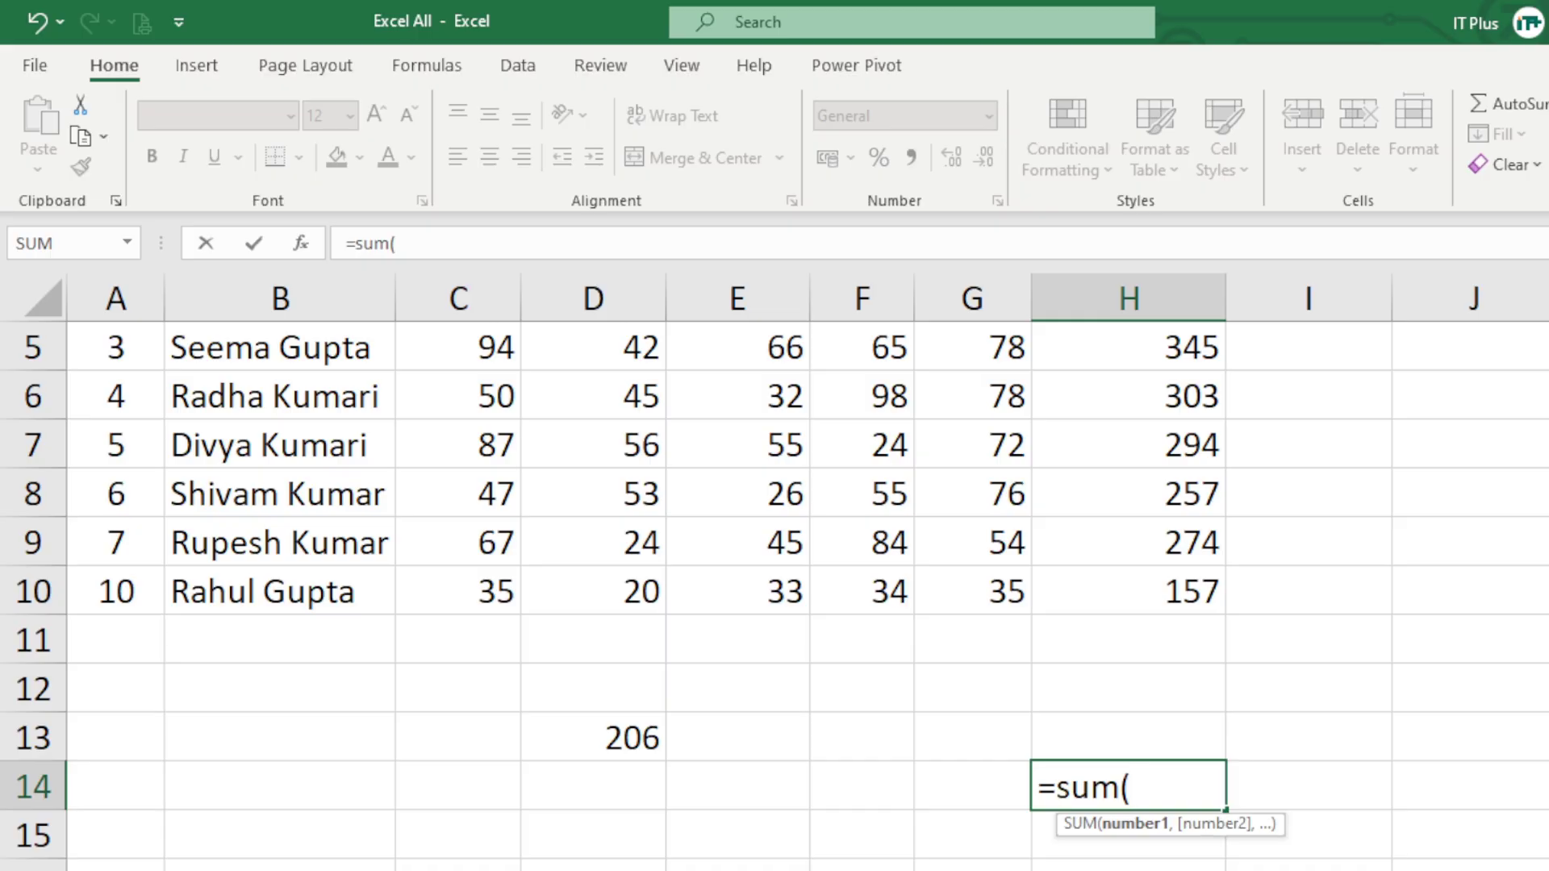
{"action": "type", "text": "52,"}
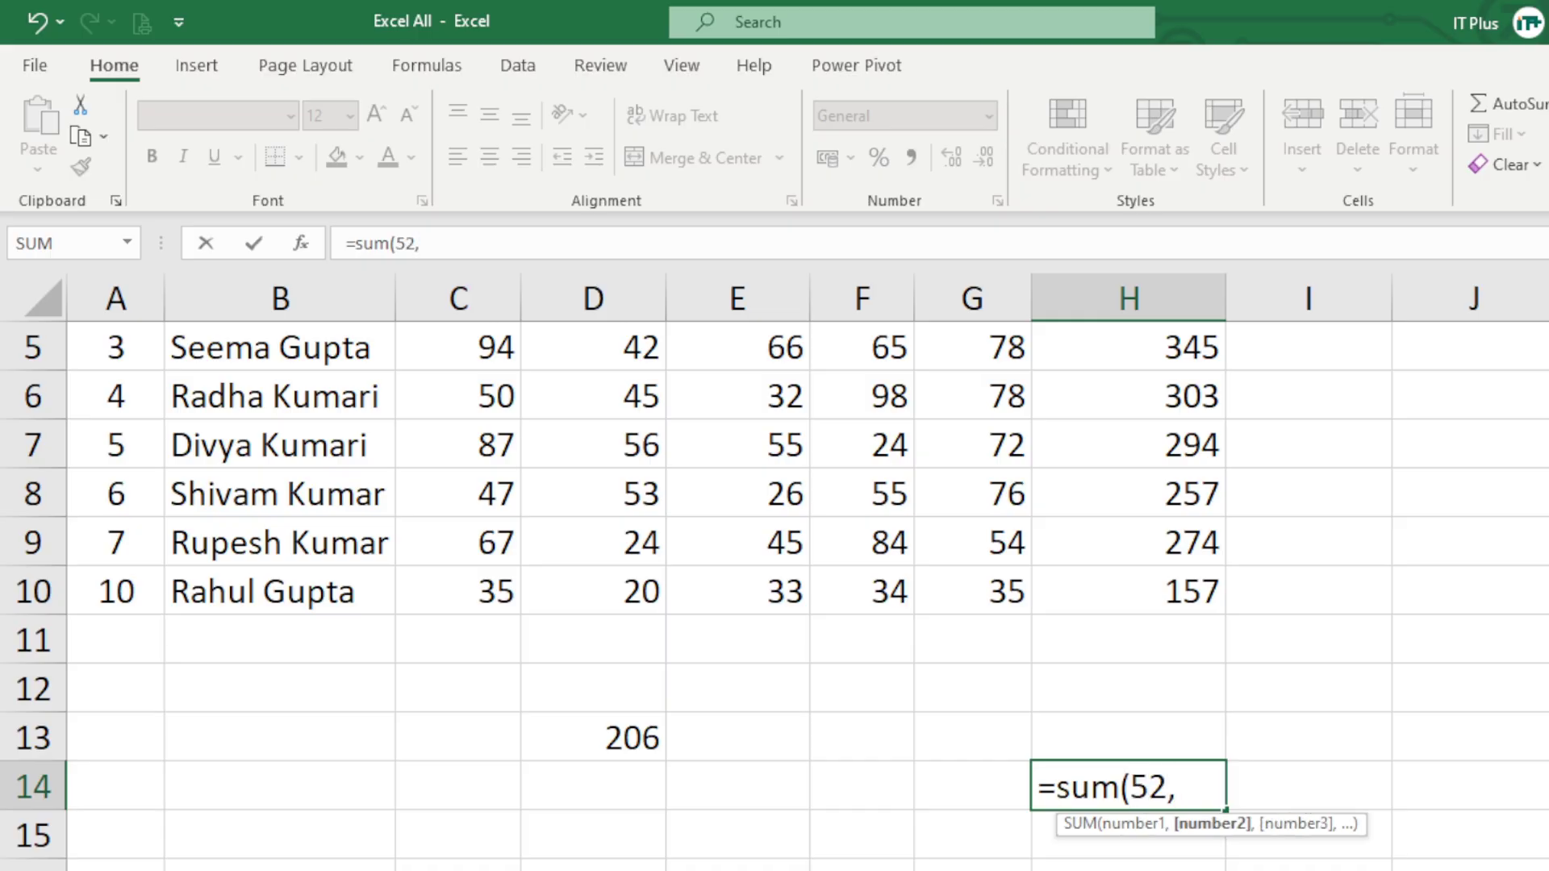
{"action": "type", "text": "65"}
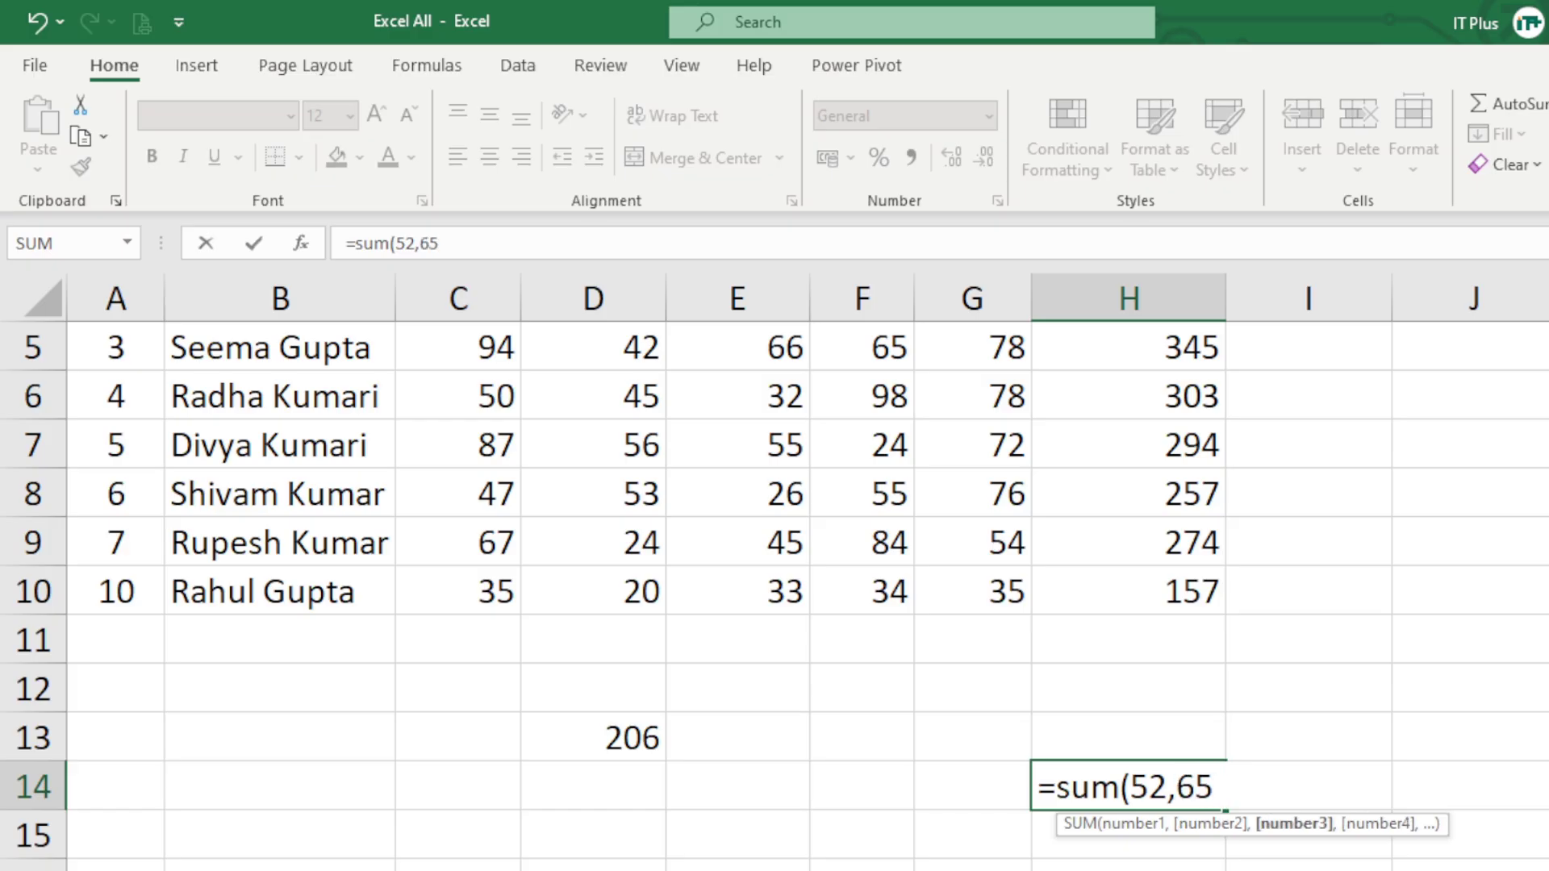
{"action": "type", "text": ",75,"}
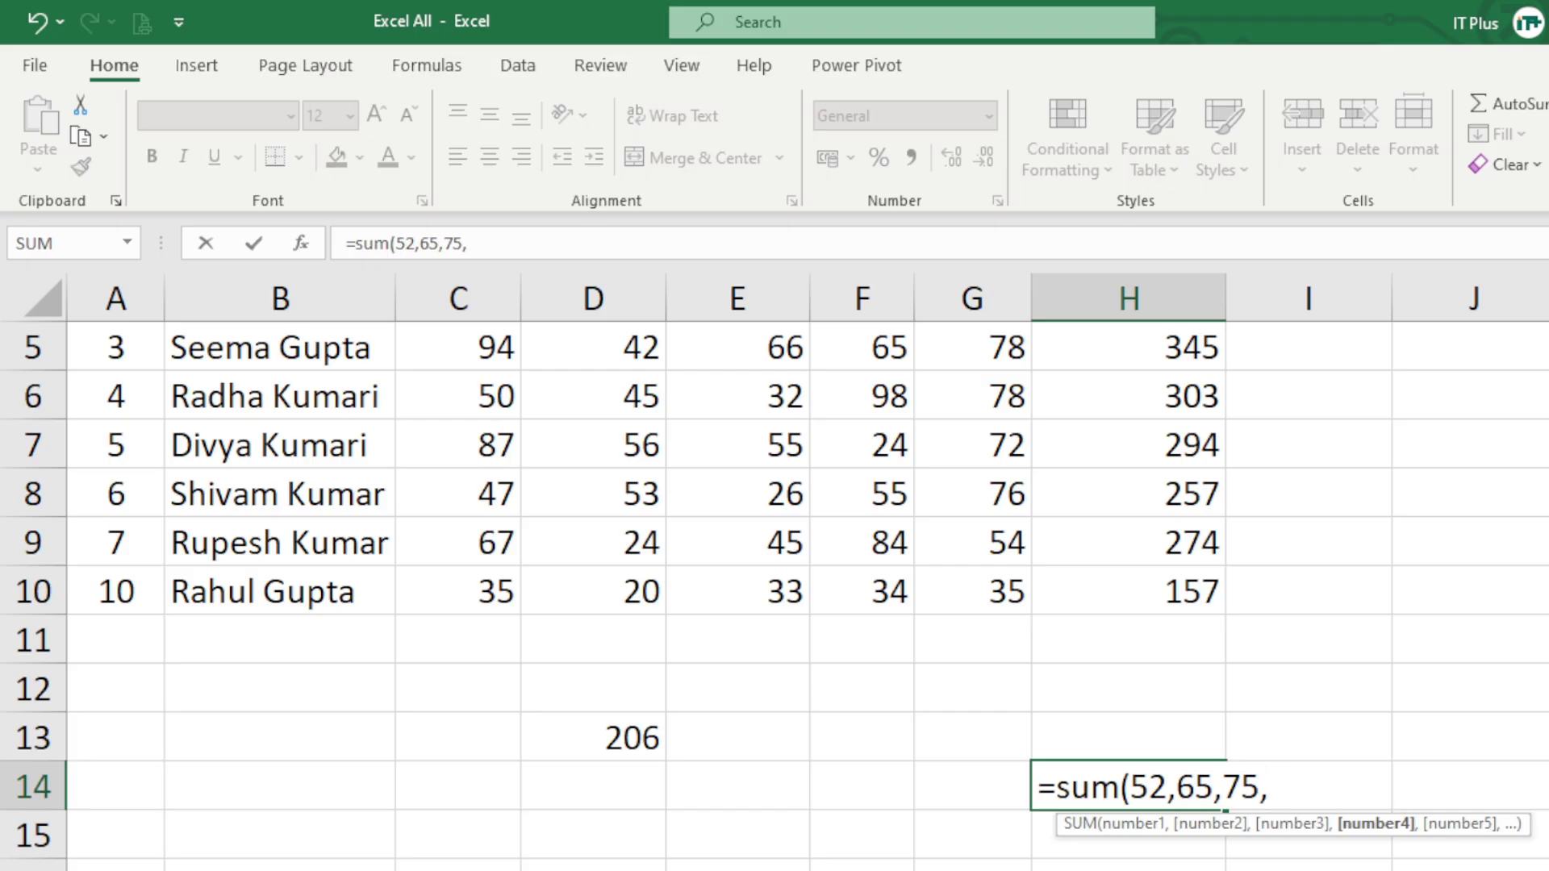
{"action": "type", "text": "39,"}
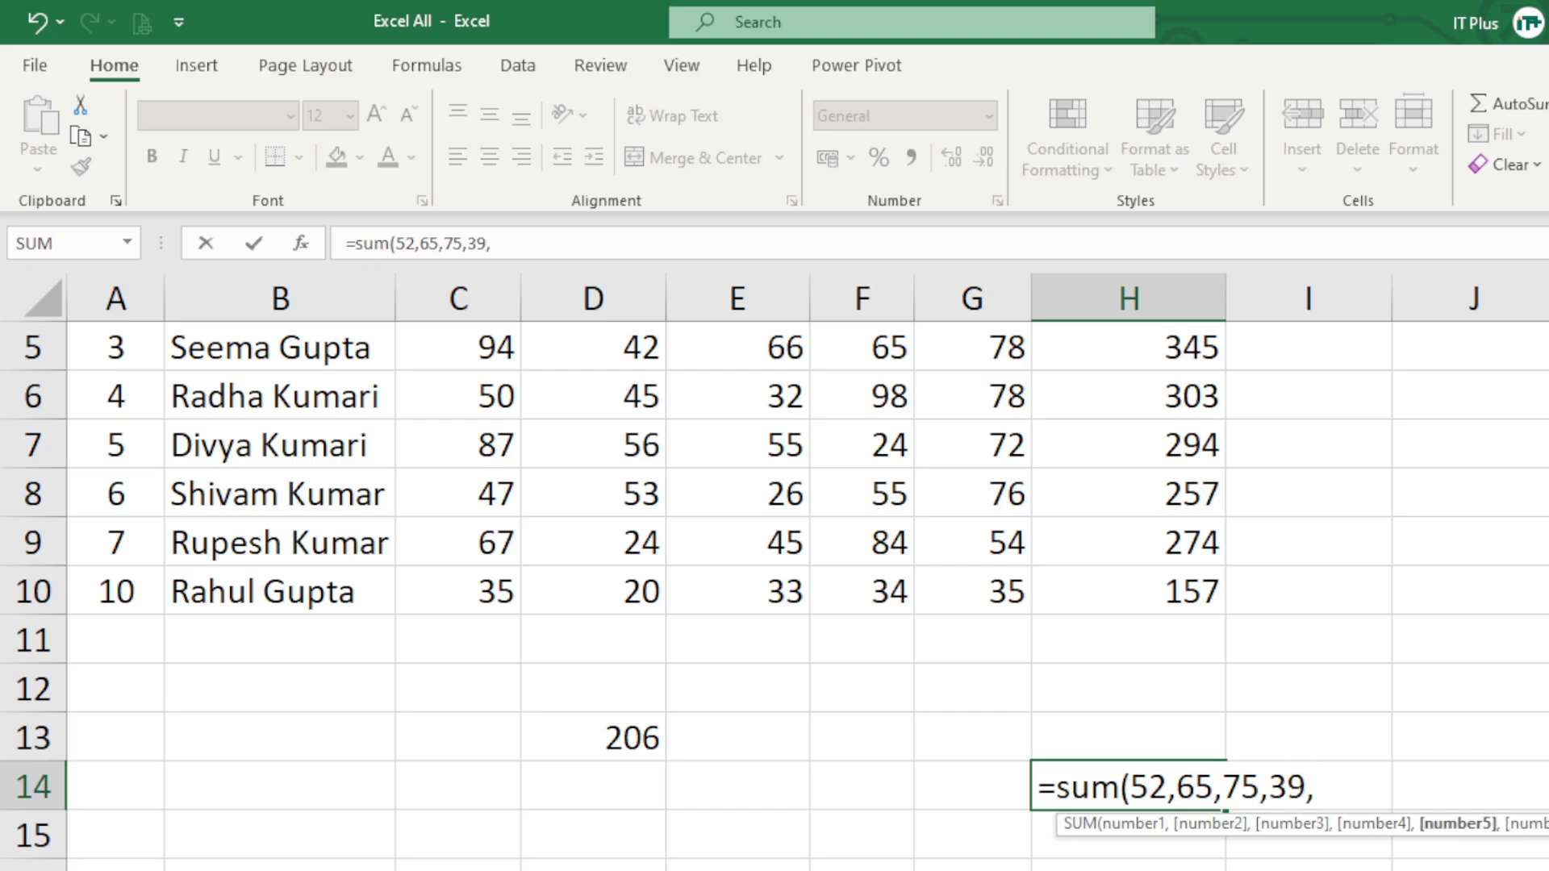
{"action": "type", "text": "48)"}
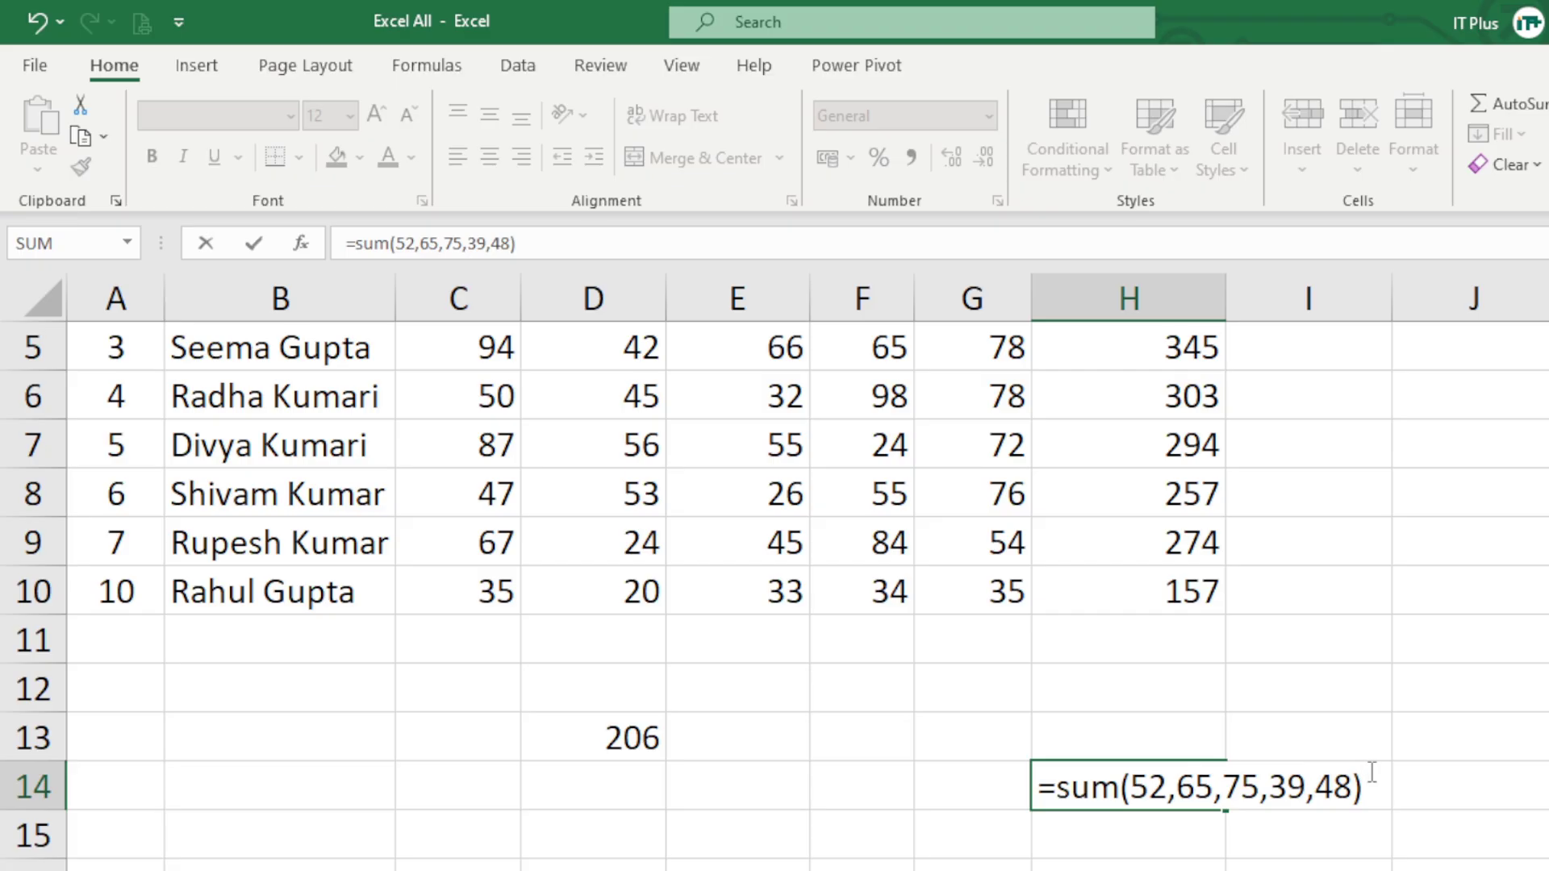
{"action": "key", "text": "Return"}
{"action": "left_click", "coordinate": [1133, 795]}
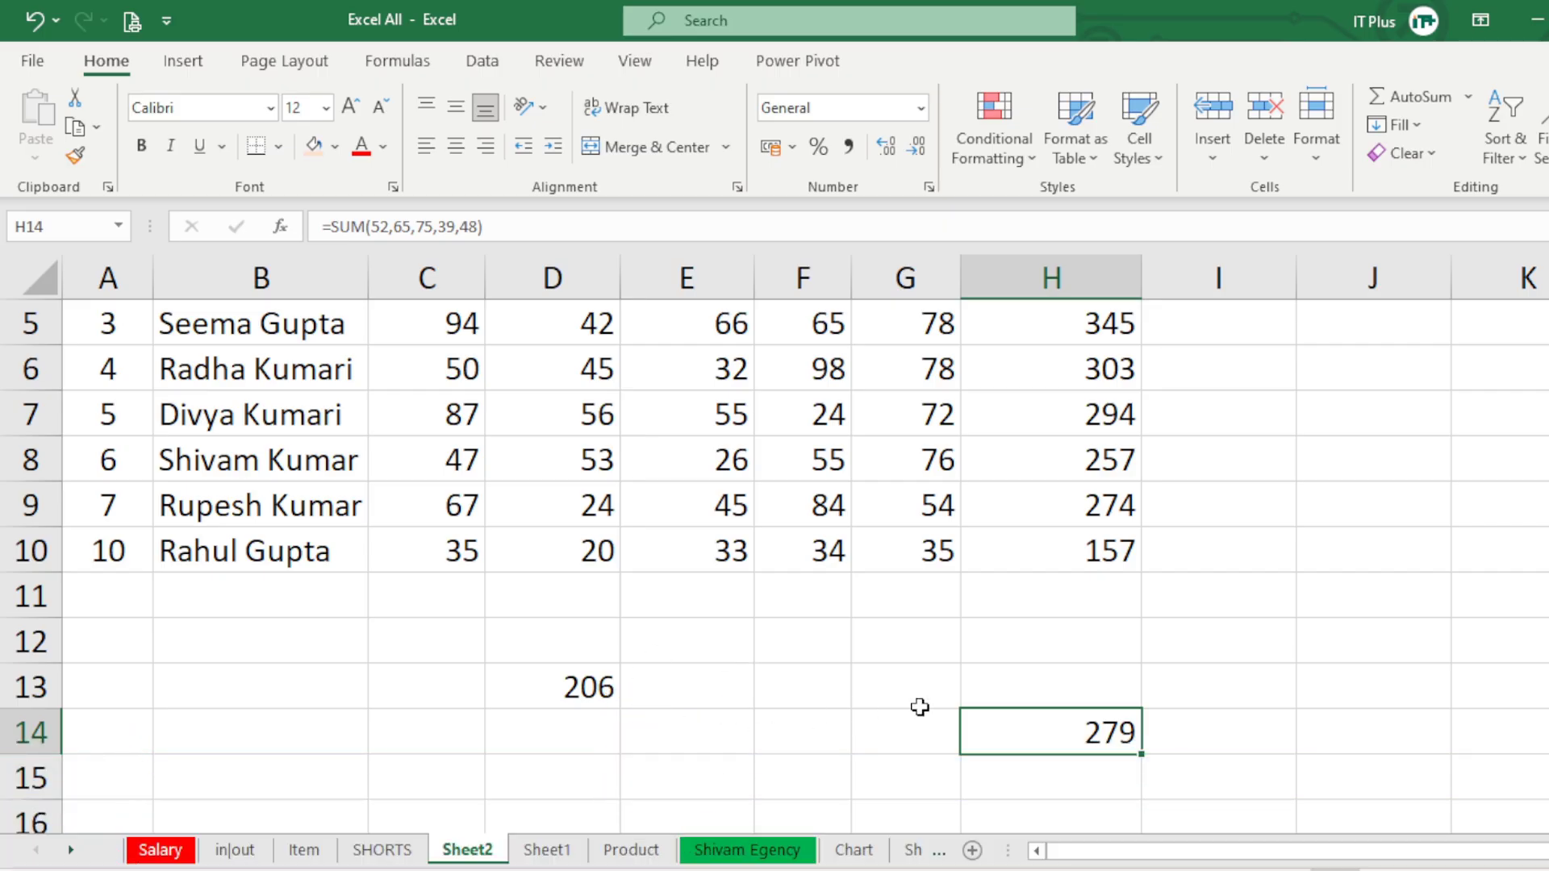
- Enter =SUM(C10:E10,50,39) in cell J11, picking the range on the sheet and supplying the two numbers directly
{"action": "left_click", "coordinate": [1327, 589]}
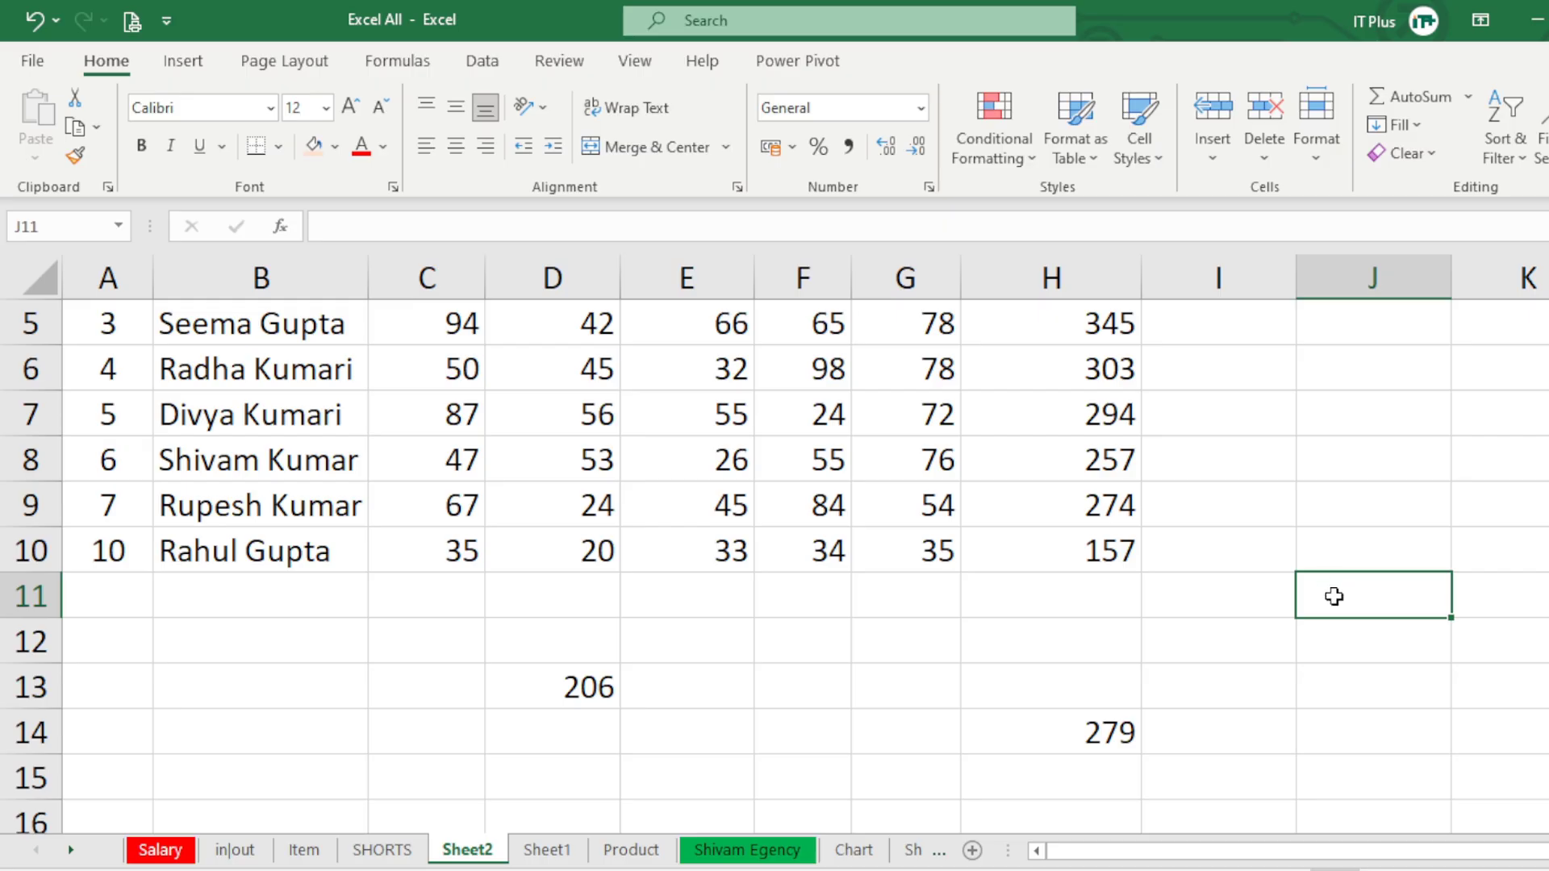
{"action": "type", "text": "=s"}
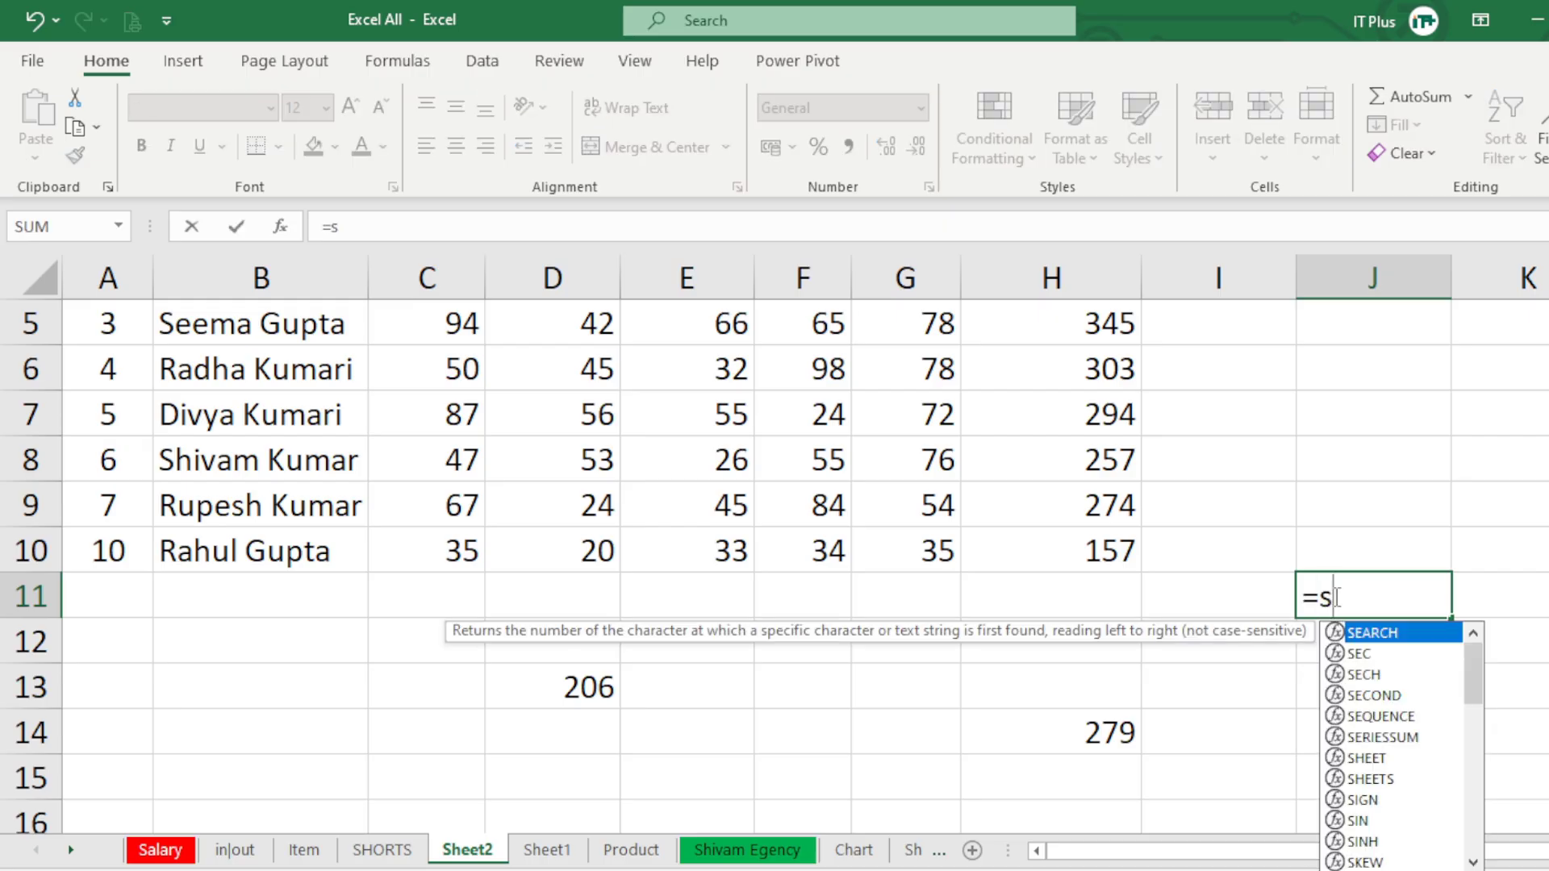
{"action": "type", "text": "um("}
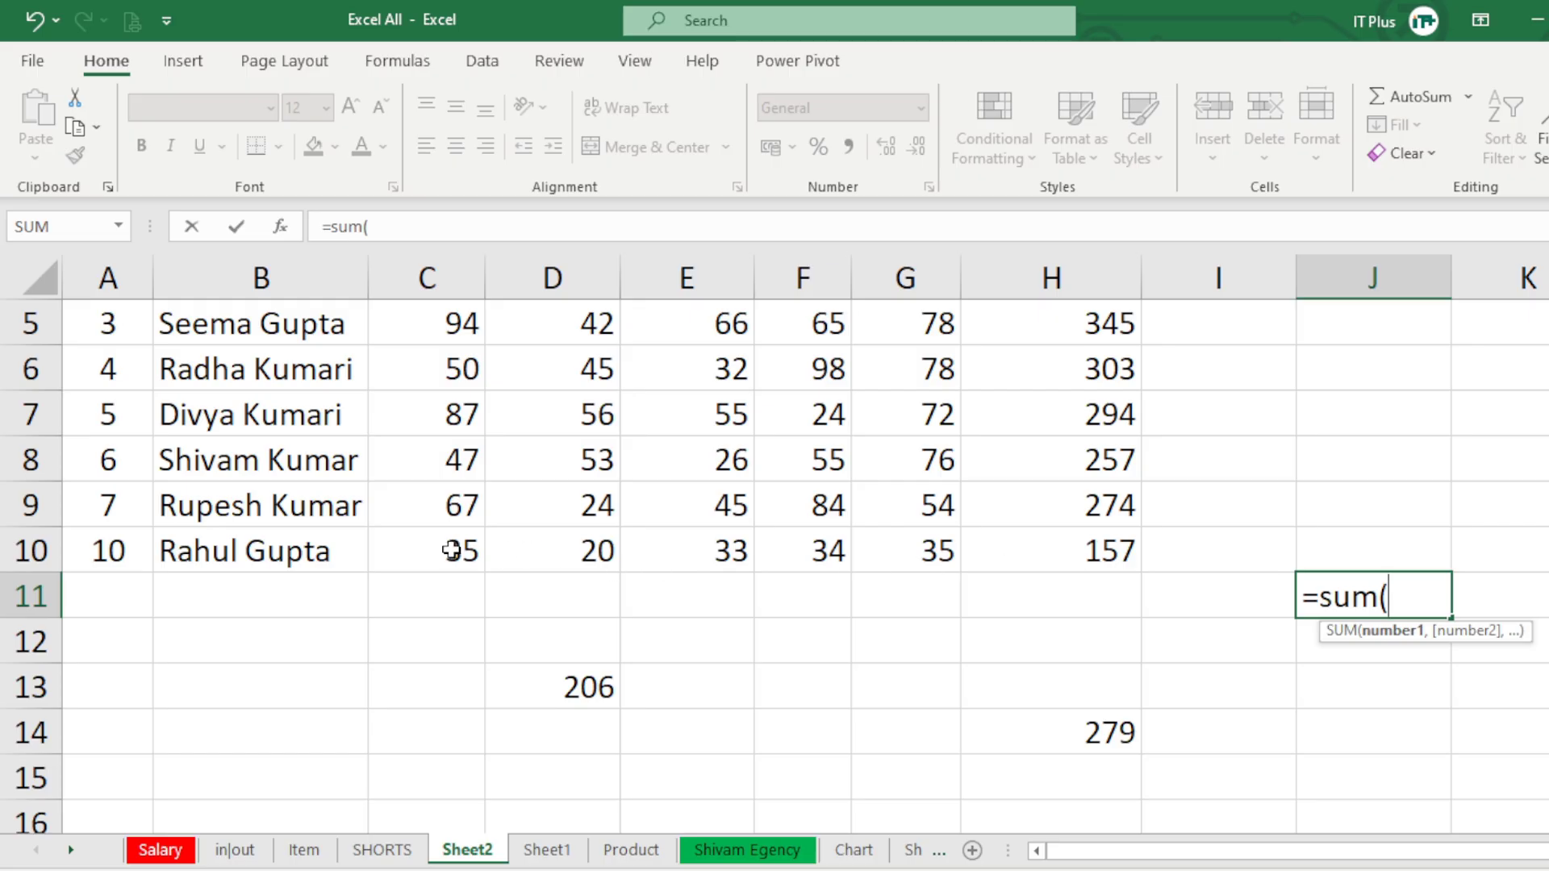
{"action": "left_click_drag", "start_coordinate": [451, 550], "coordinate": [673, 568]}
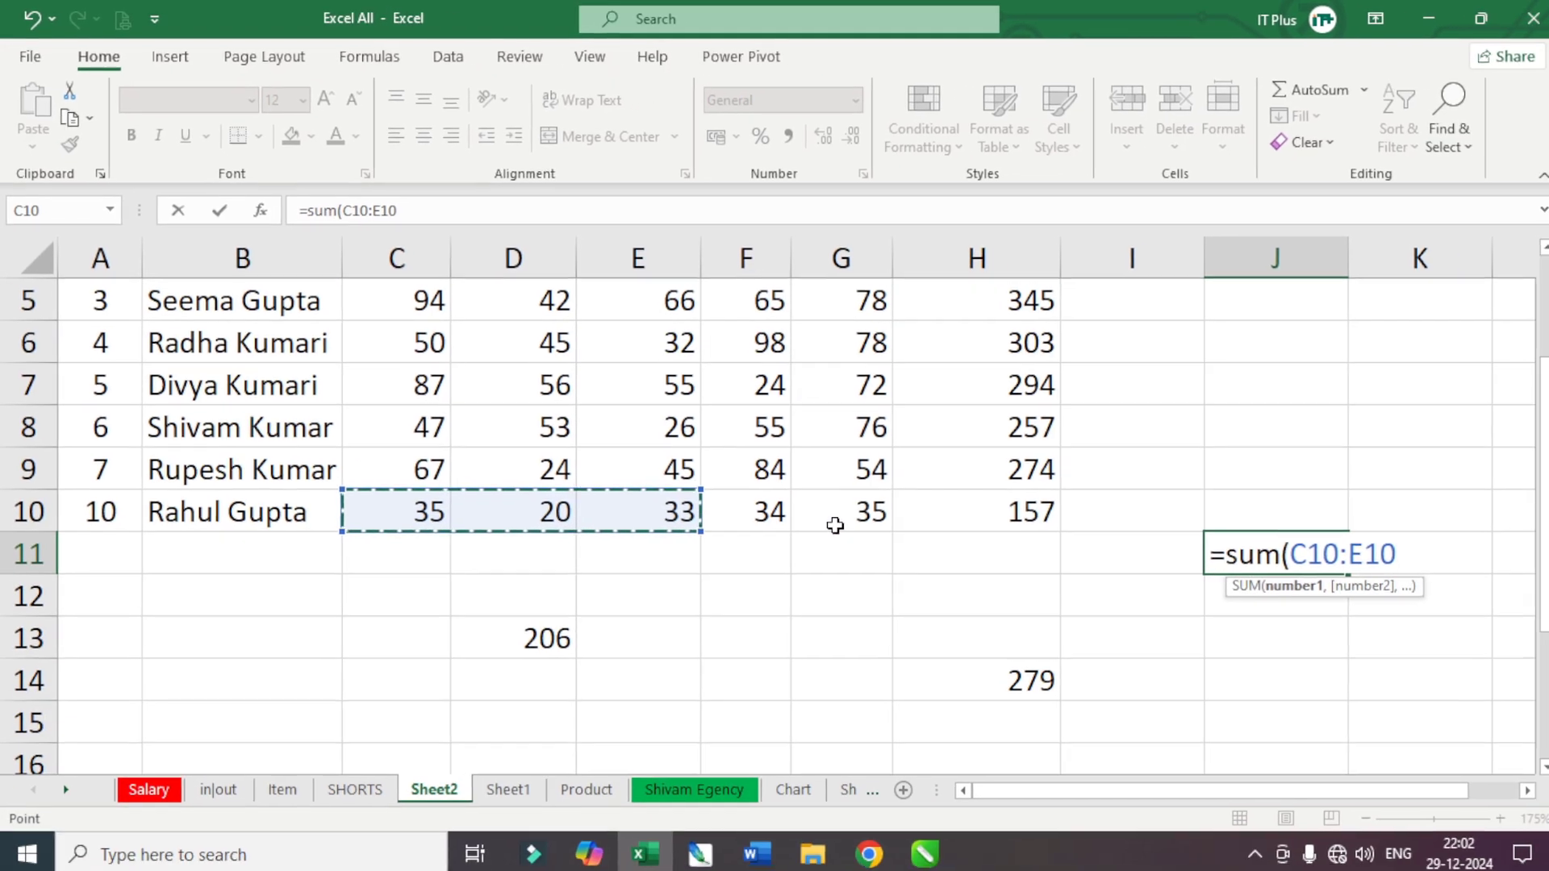
{"action": "type", "text": ","}
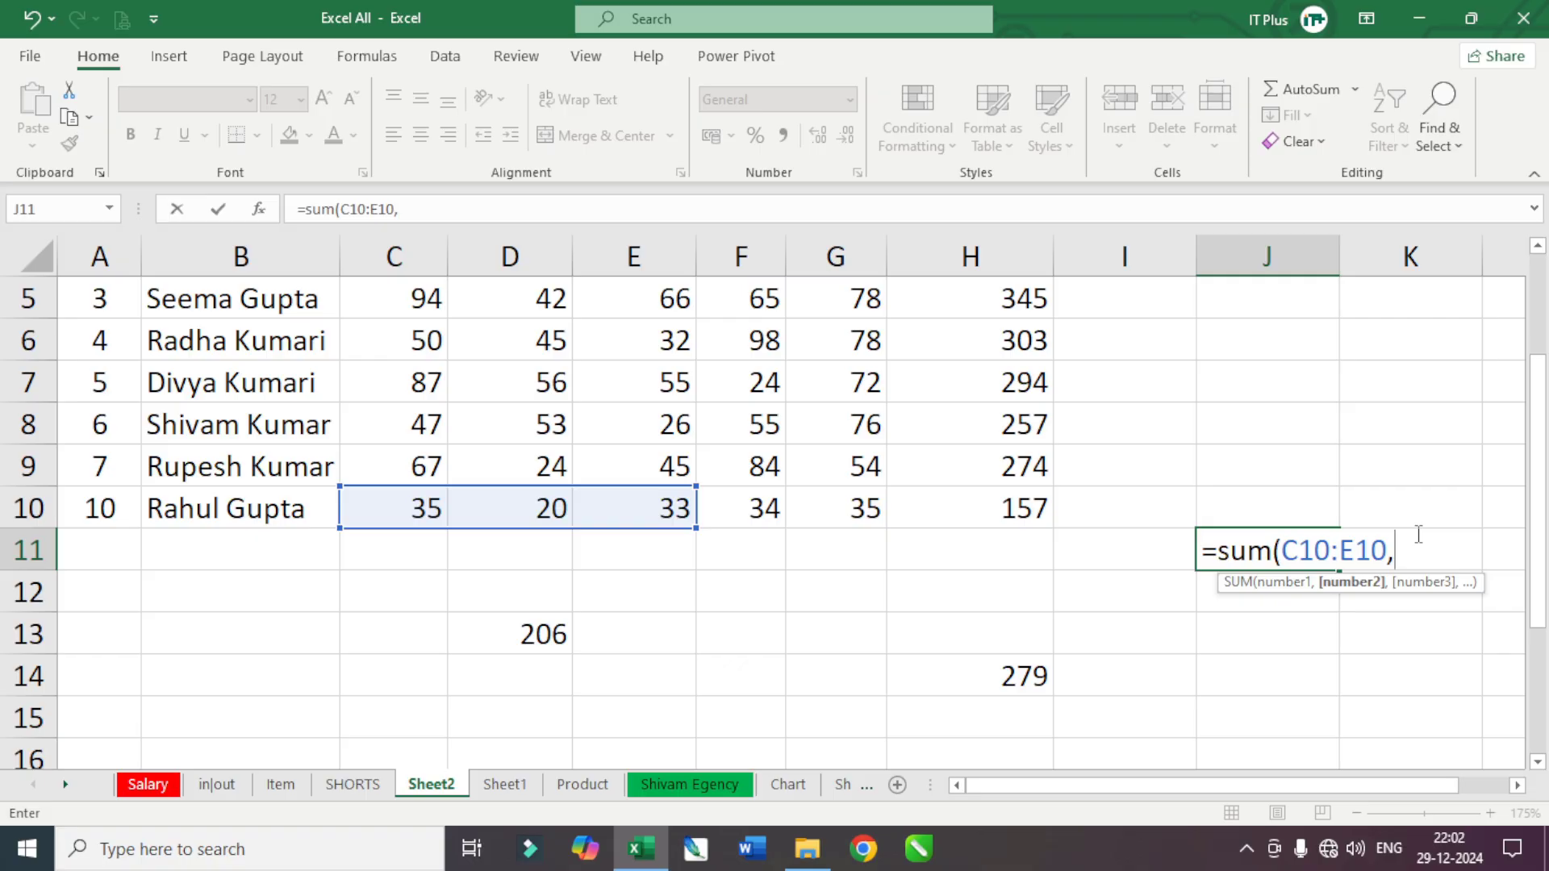
{"action": "type", "text": "50,39"}
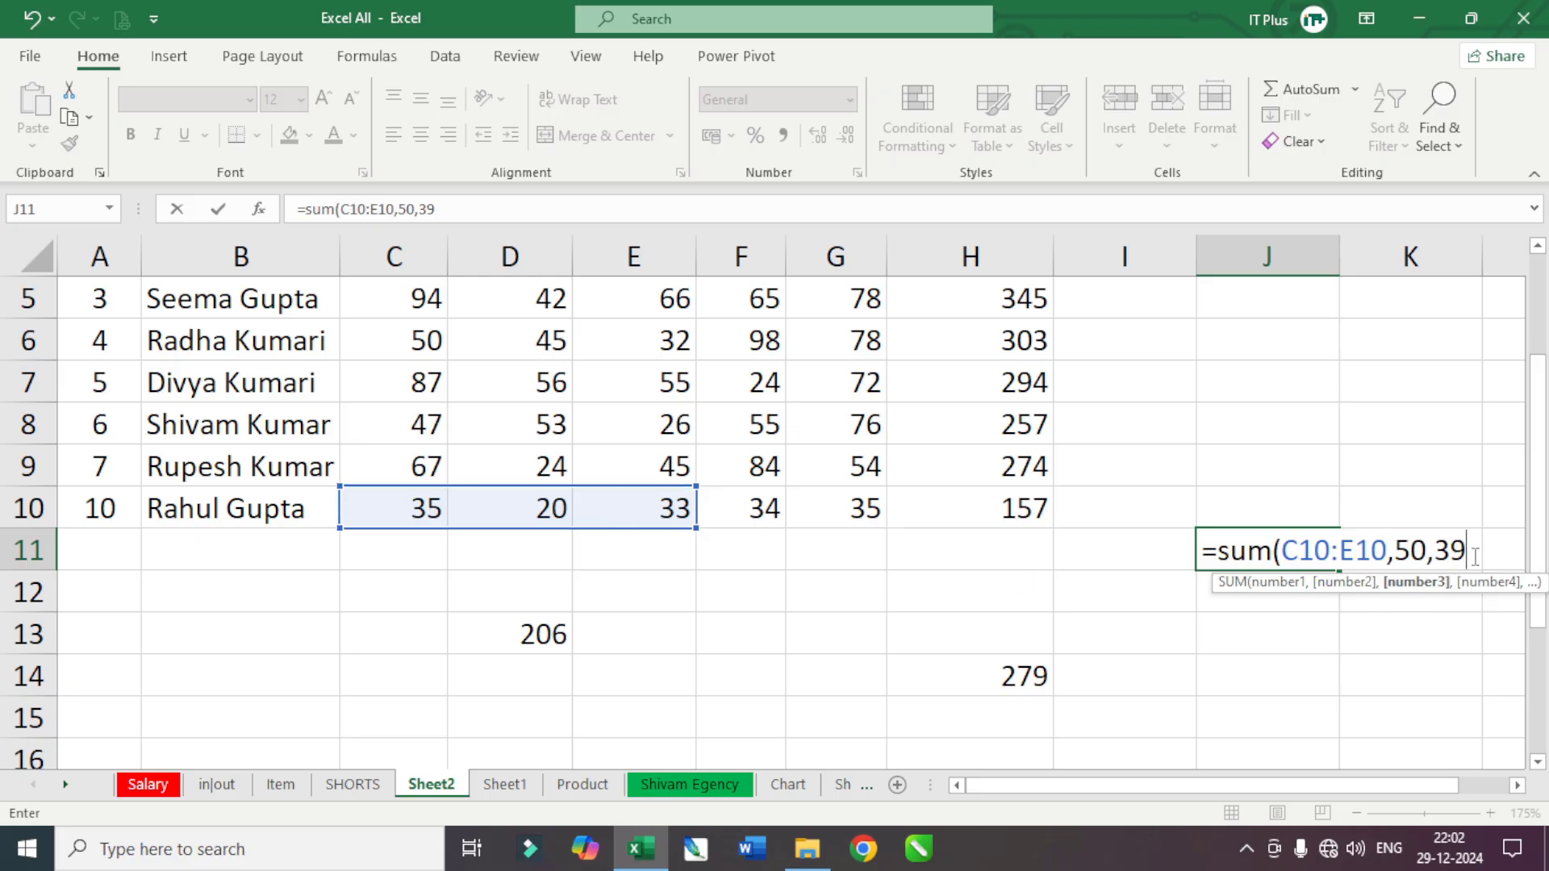
{"action": "type", "text": ")"}
{"action": "key", "text": "Return"}
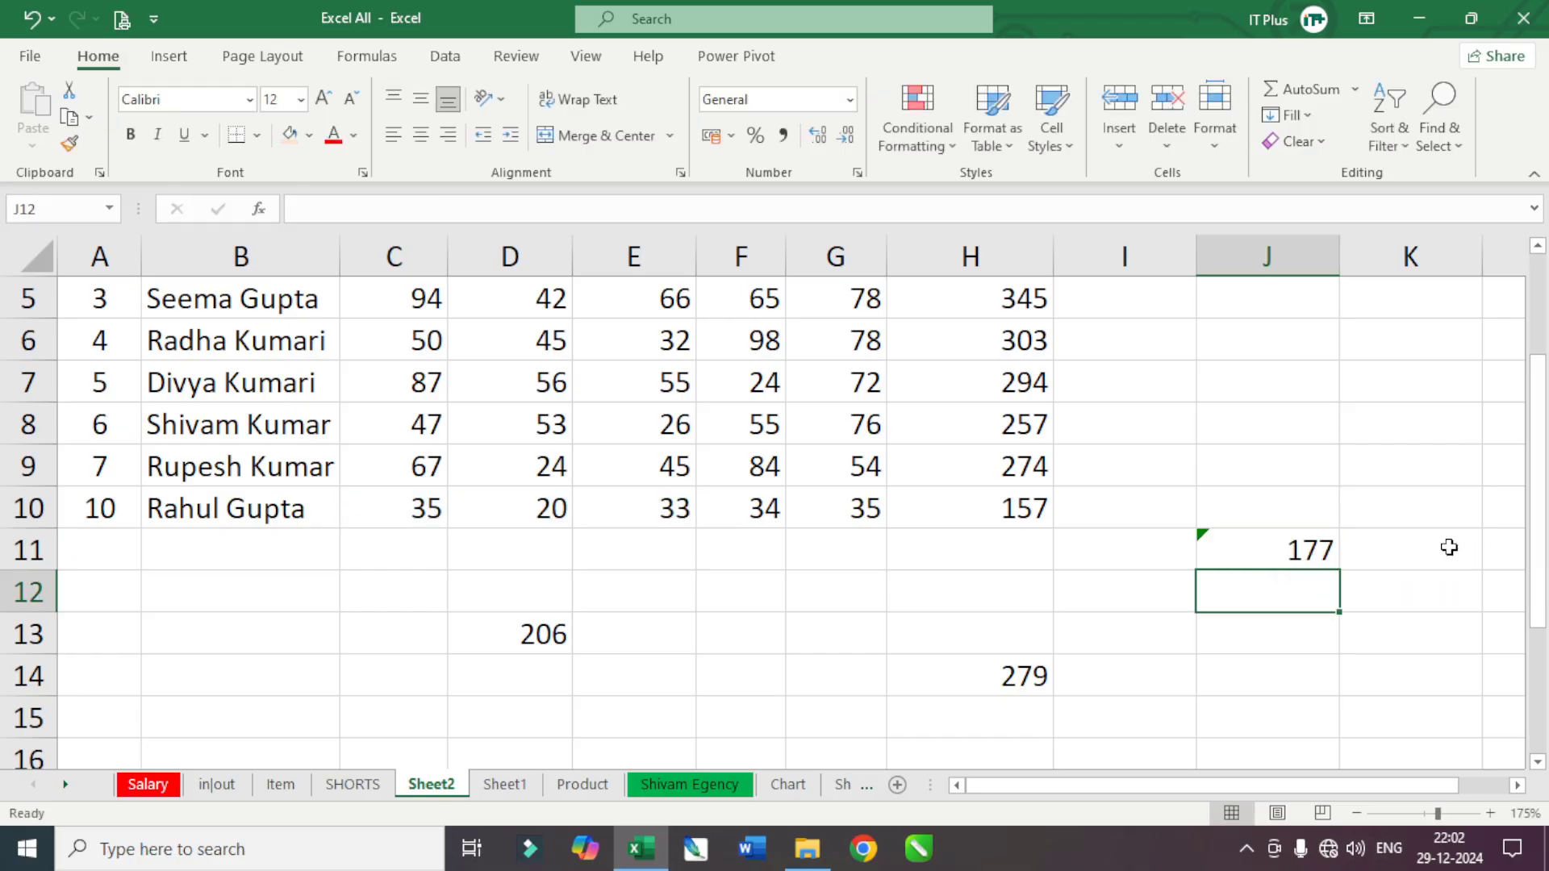
- Ignore the error flagged on the mixed SUM formula in cell J11
{"action": "left_click", "coordinate": [1296, 551]}
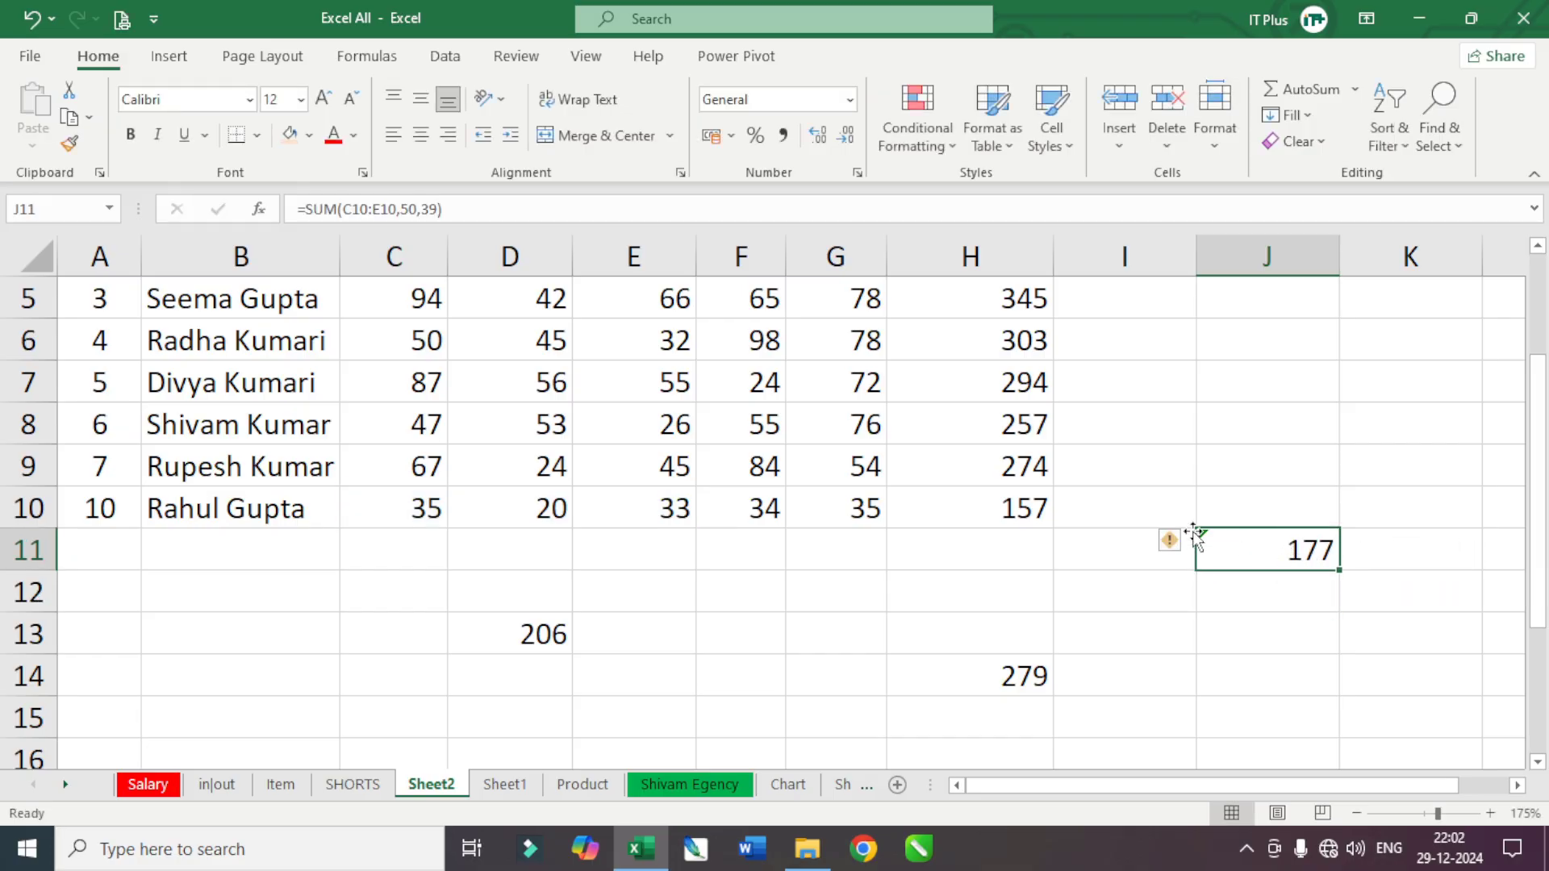
{"action": "left_click", "coordinate": [1179, 549]}
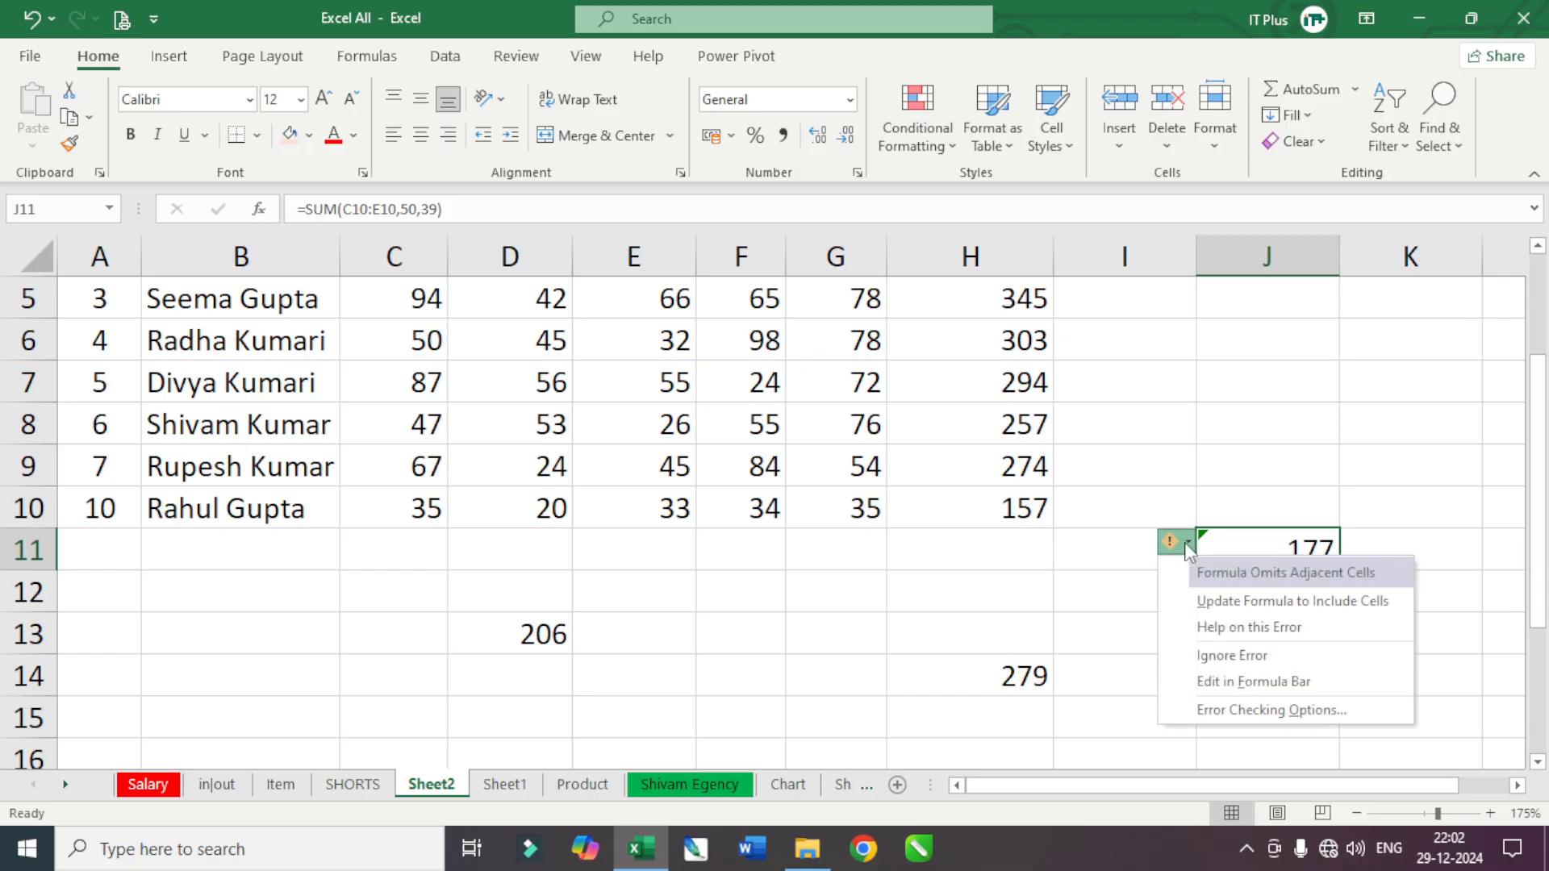
{"action": "left_click", "coordinate": [1218, 655]}
{"action": "left_click", "coordinate": [1274, 593]}
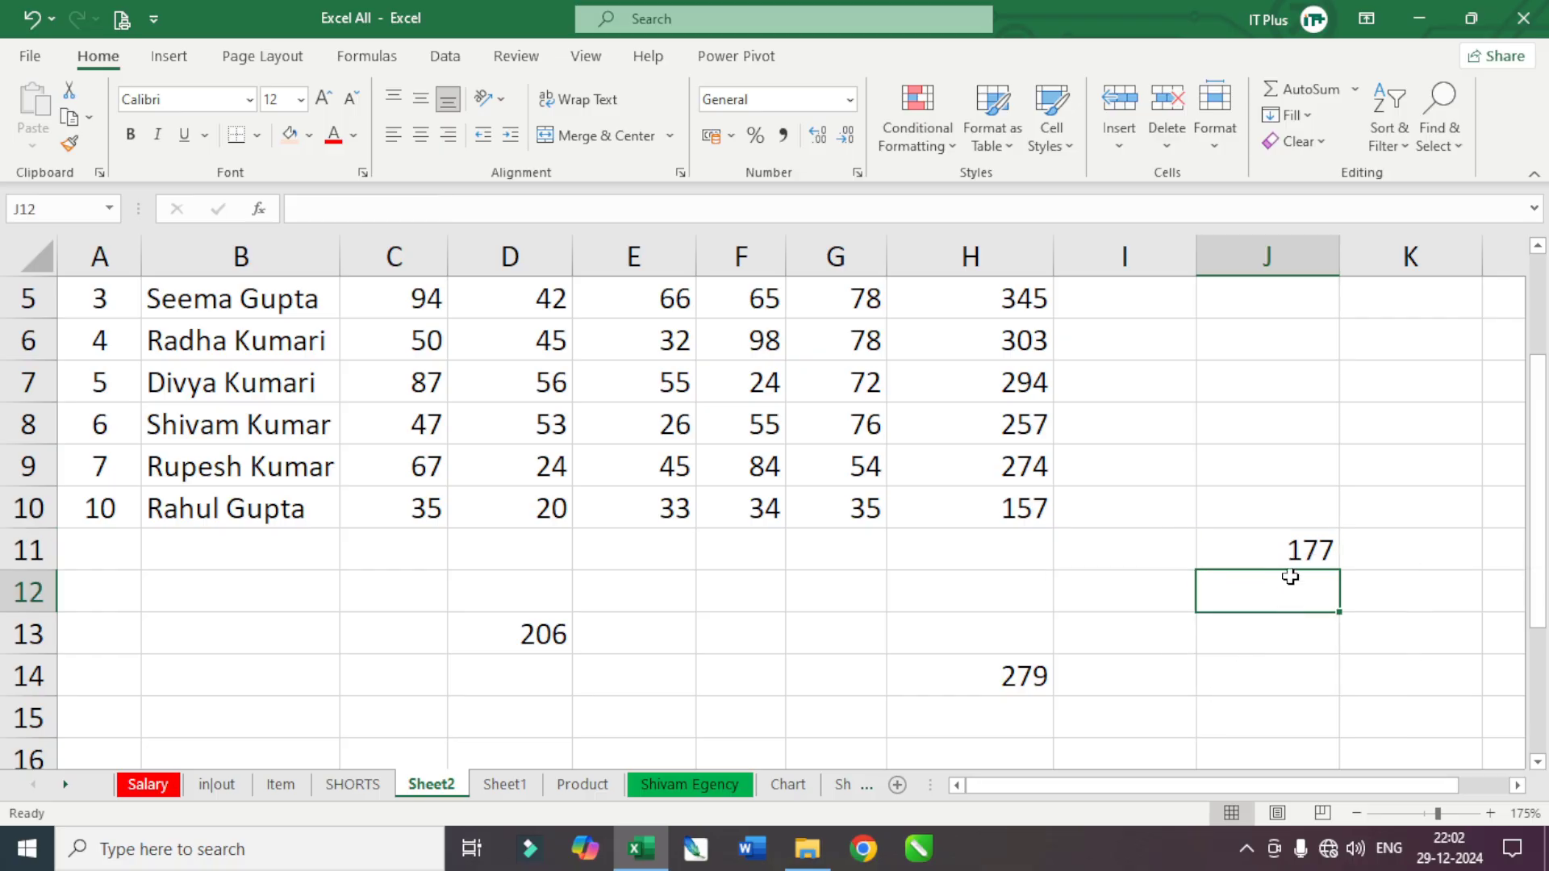
- Open the formula in cell J11 to examine its cell range and direct values
{"action": "left_click", "coordinate": [1290, 562]}
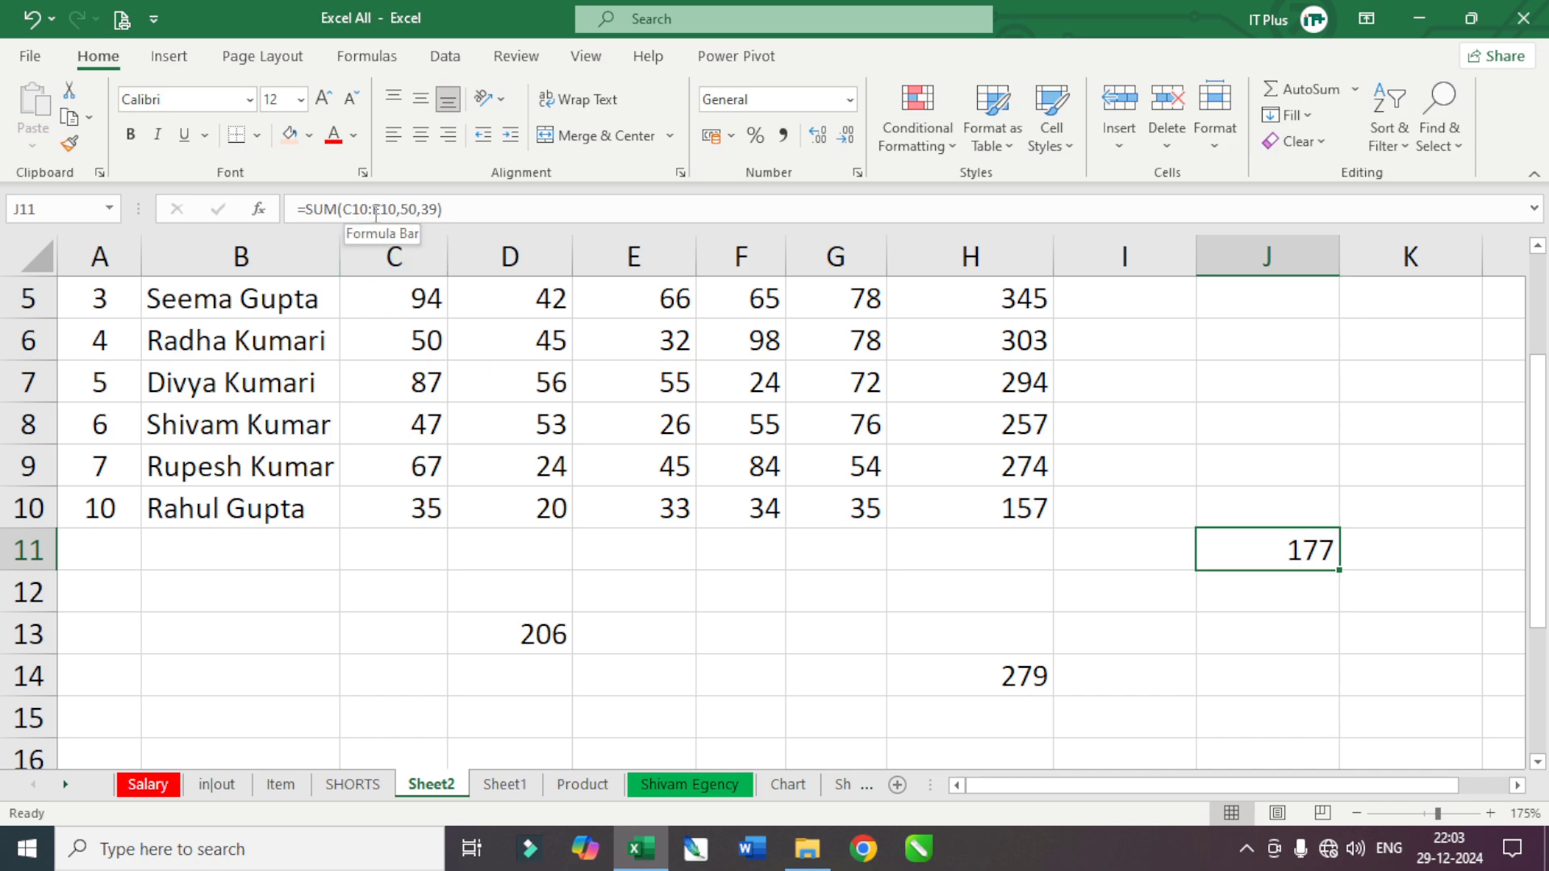
{"action": "double_click", "coordinate": [1251, 542]}
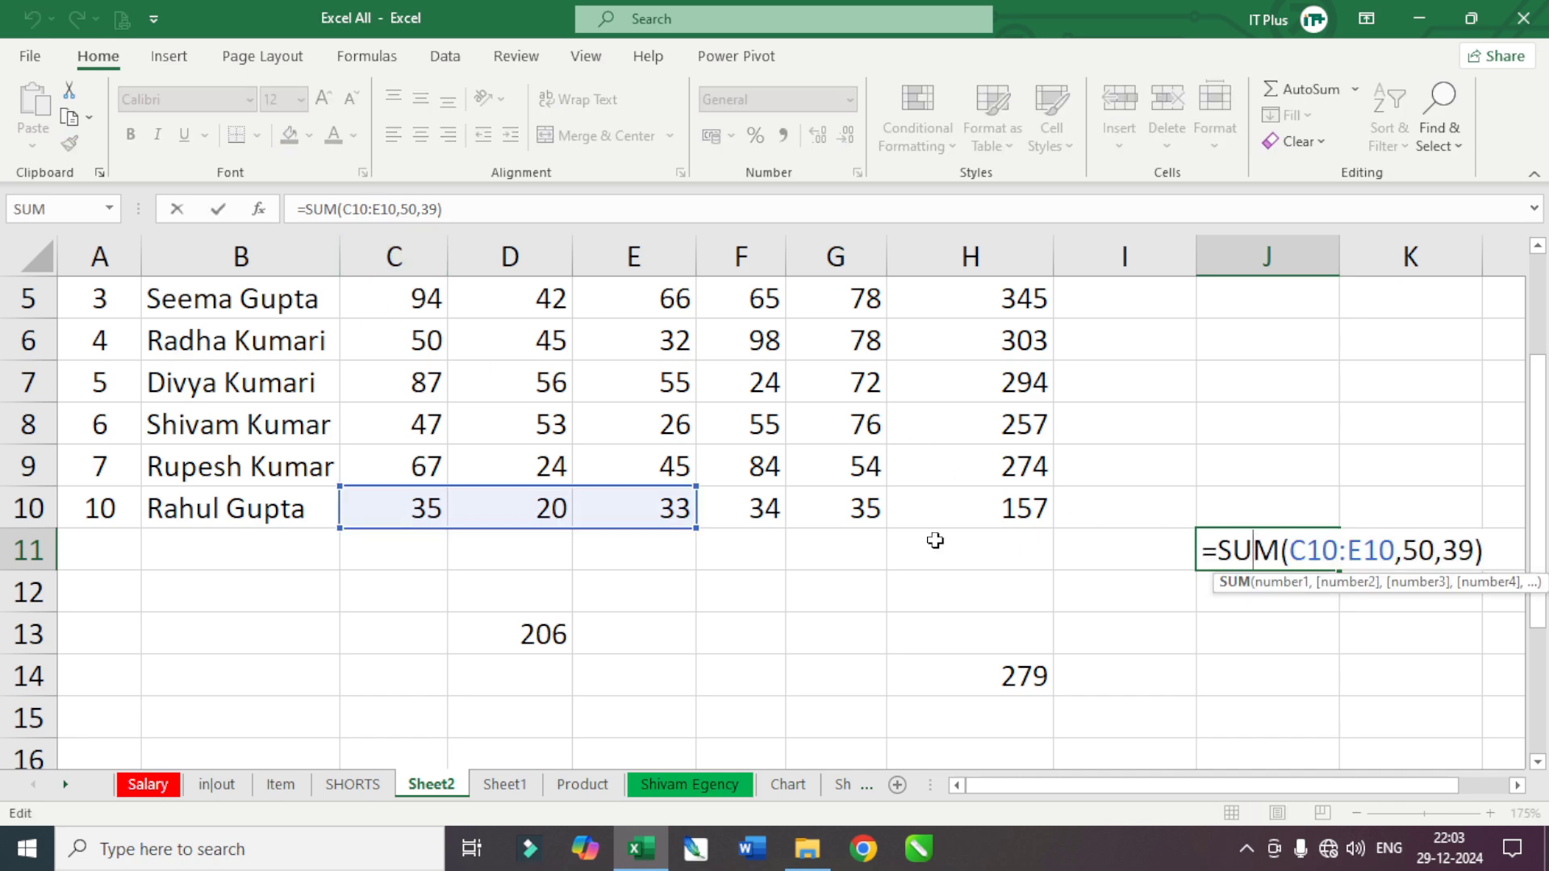